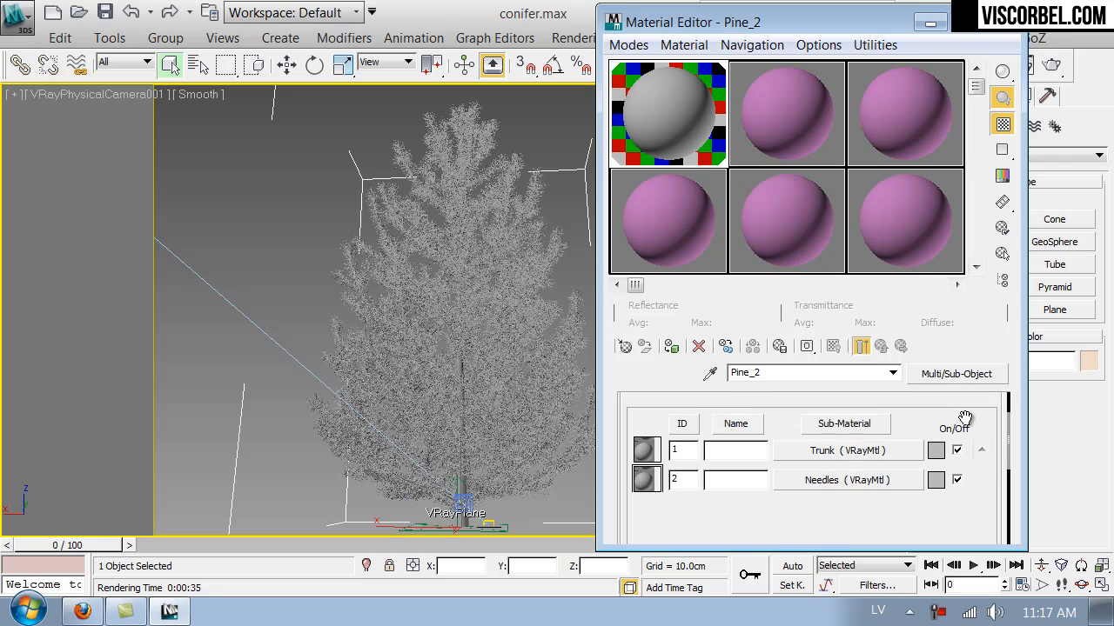
# Open the Needles sub-material and set its diffuse color to a dark green with a value of 16.
pyautogui.click(853, 485)
pyautogui.moveTo(823, 512); pyautogui.dragTo(827, 431)
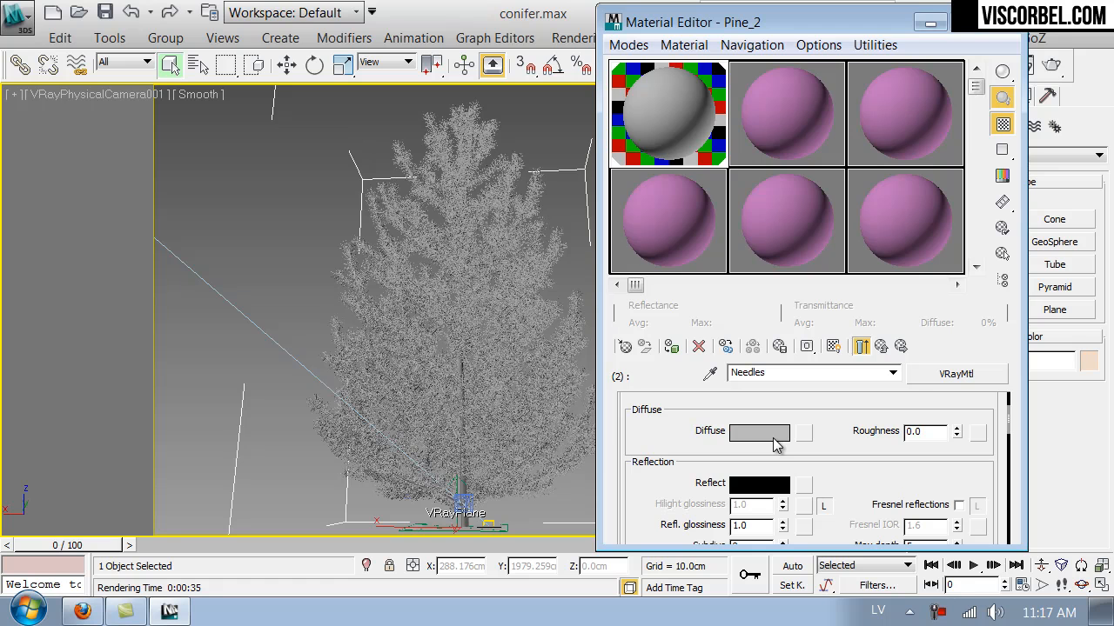
pyautogui.click(775, 441)
pyautogui.click(671, 186)
pyautogui.moveTo(698, 205); pyautogui.dragTo(635, 226)
pyautogui.click(667, 186)
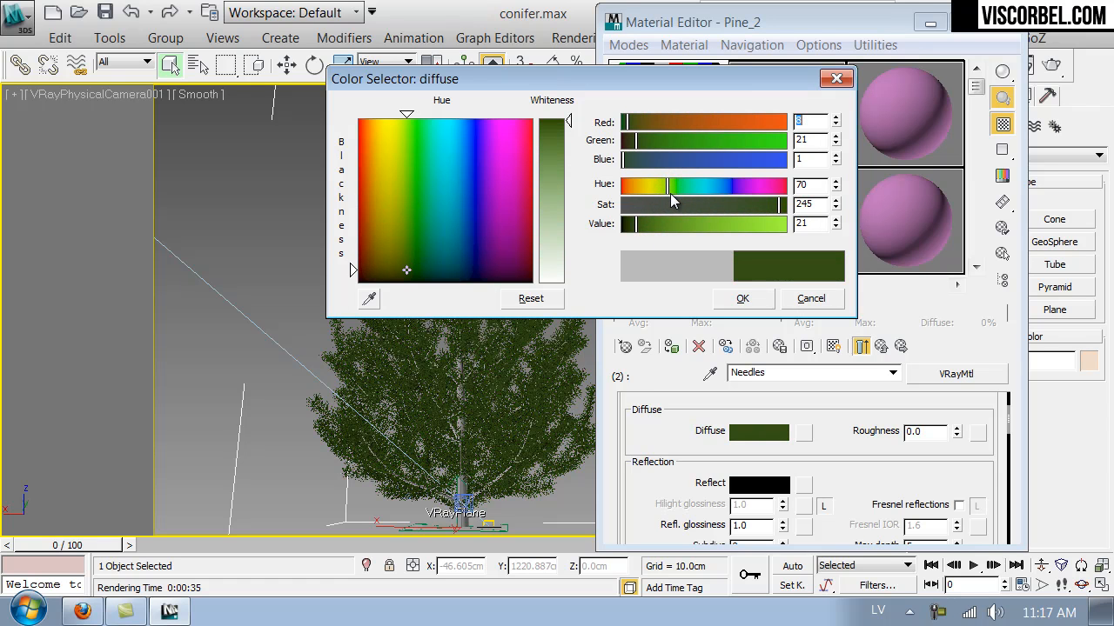
pyautogui.moveTo(633, 222); pyautogui.dragTo(631, 221)
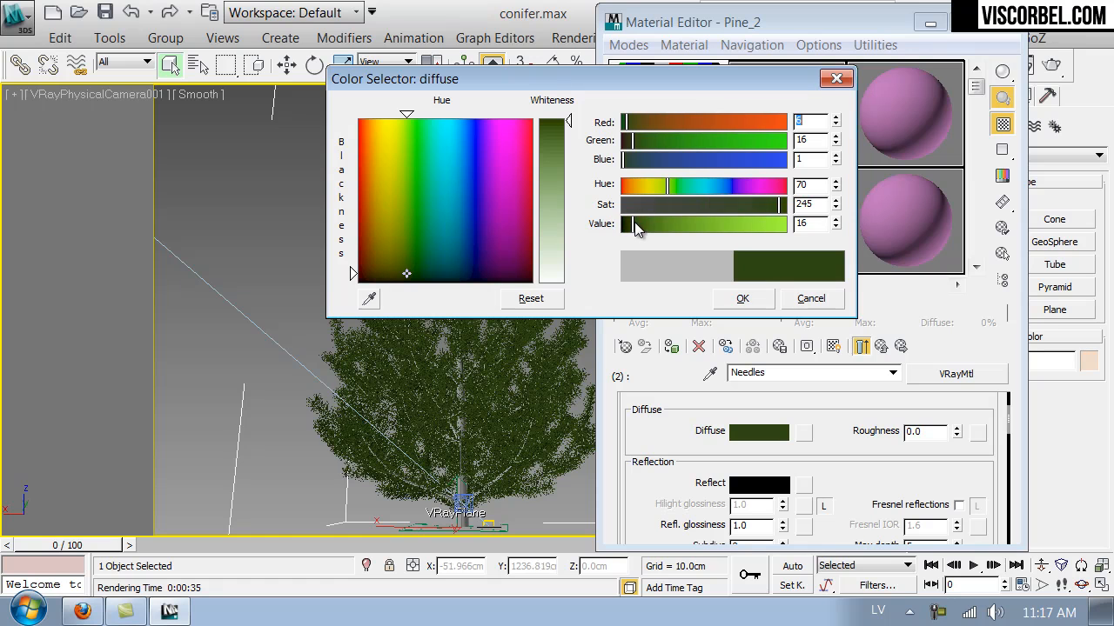
pyautogui.click(665, 185)
pyautogui.click(735, 298)
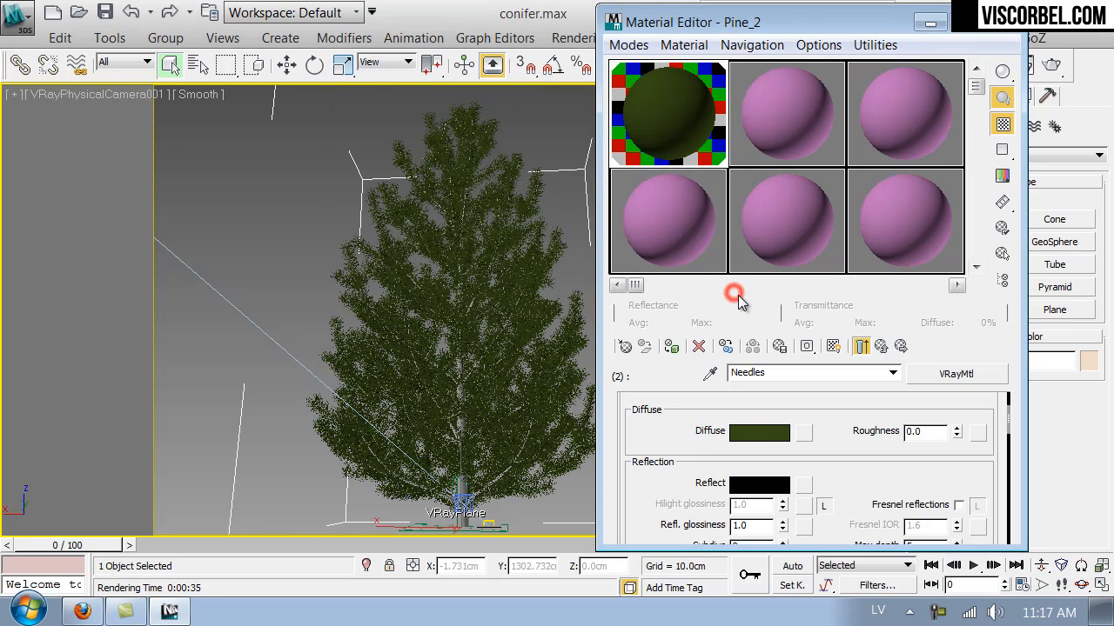
# Set the Needles material's reflection color to a pale green with hue 60, saturation 95 and value 130.
pyautogui.click(747, 485)
pyautogui.moveTo(655, 225); pyautogui.dragTo(706, 230)
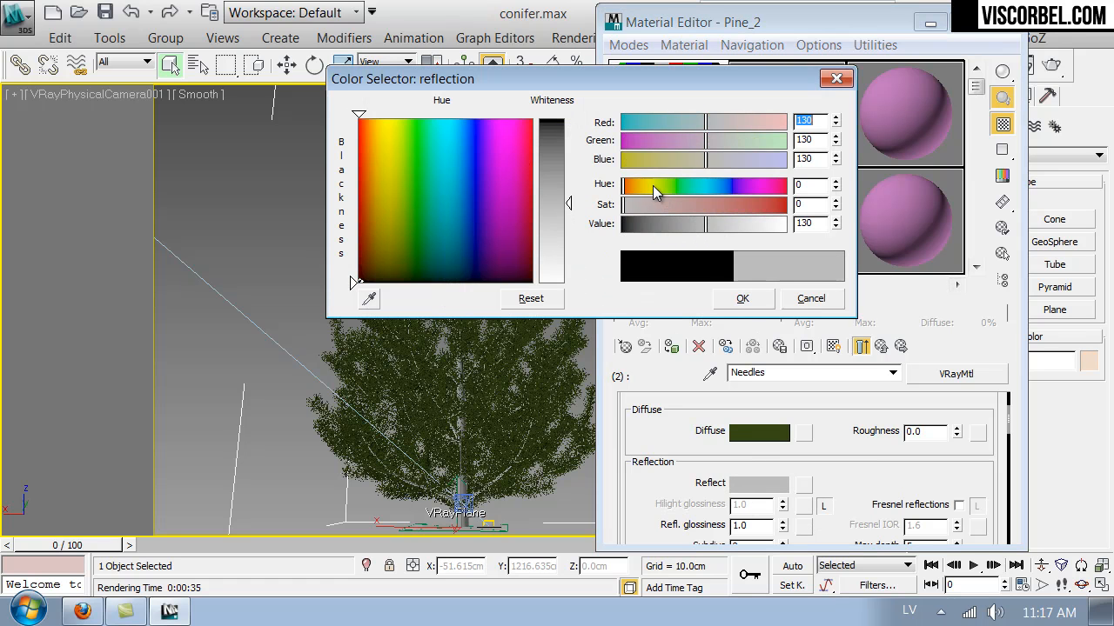
pyautogui.moveTo(642, 204); pyautogui.dragTo(689, 216)
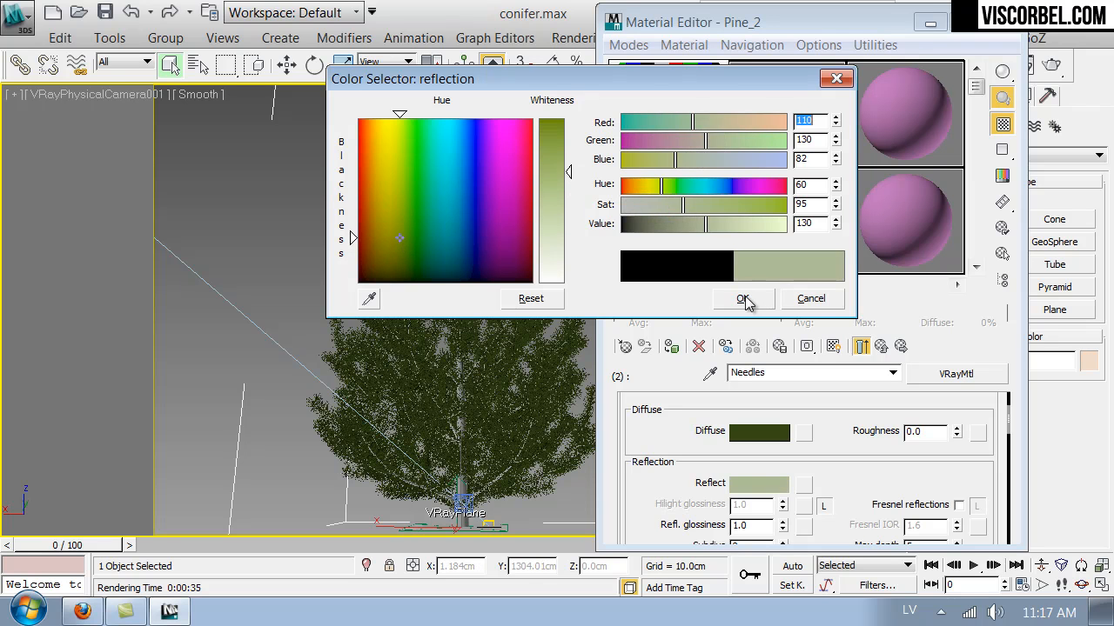
pyautogui.click(742, 298)
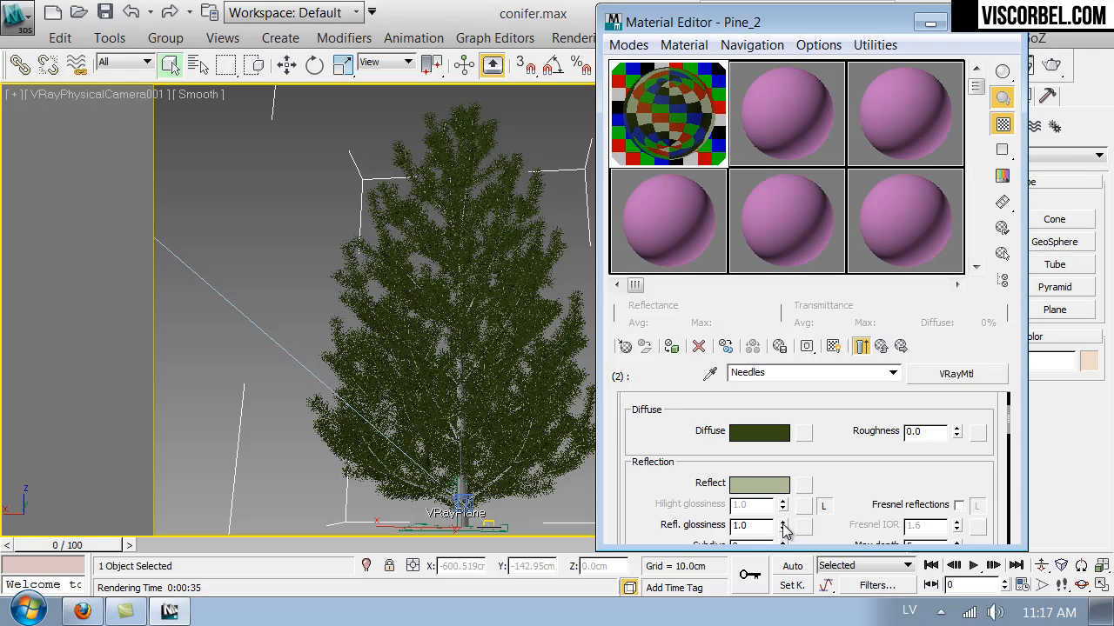
# Lower the reflection glossiness to 0.7 and enable Fresnel reflections with a Fresnel IOR of 2.0.
pyautogui.moveTo(784, 532); pyautogui.dragTo(789, 549)
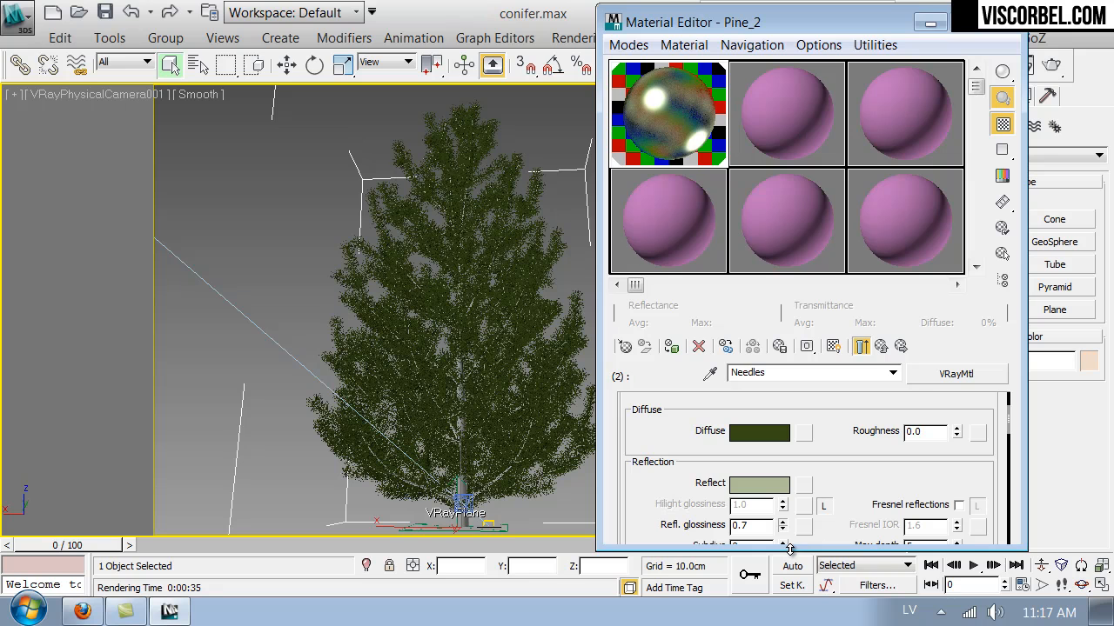
pyautogui.click(960, 506)
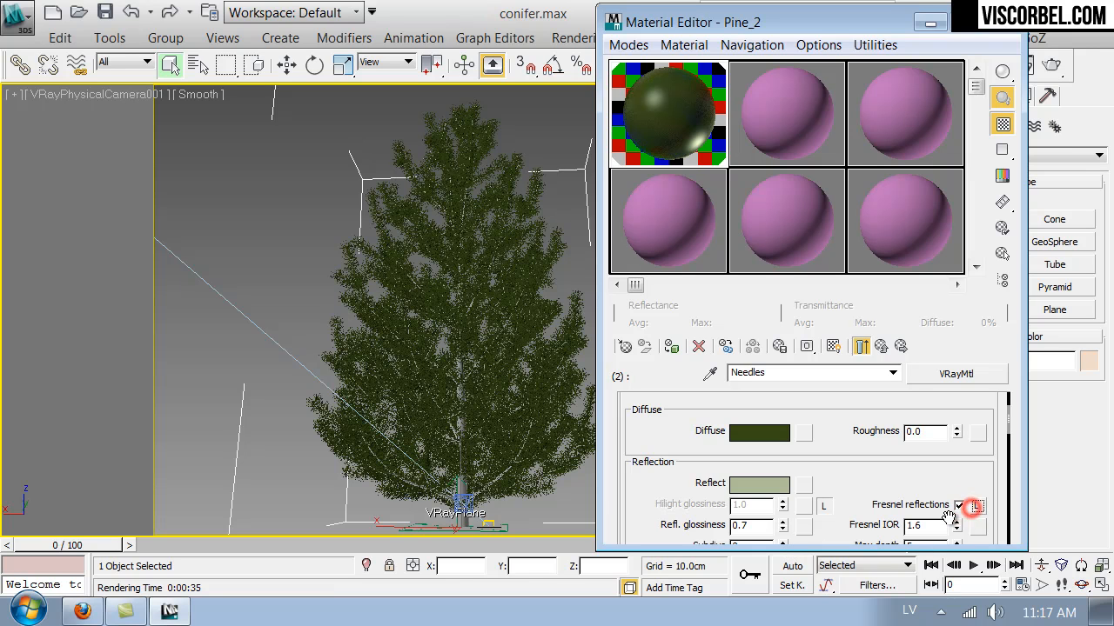
pyautogui.doubleClick(935, 525)
pyautogui.write('2.0')
pyautogui.press('Return')
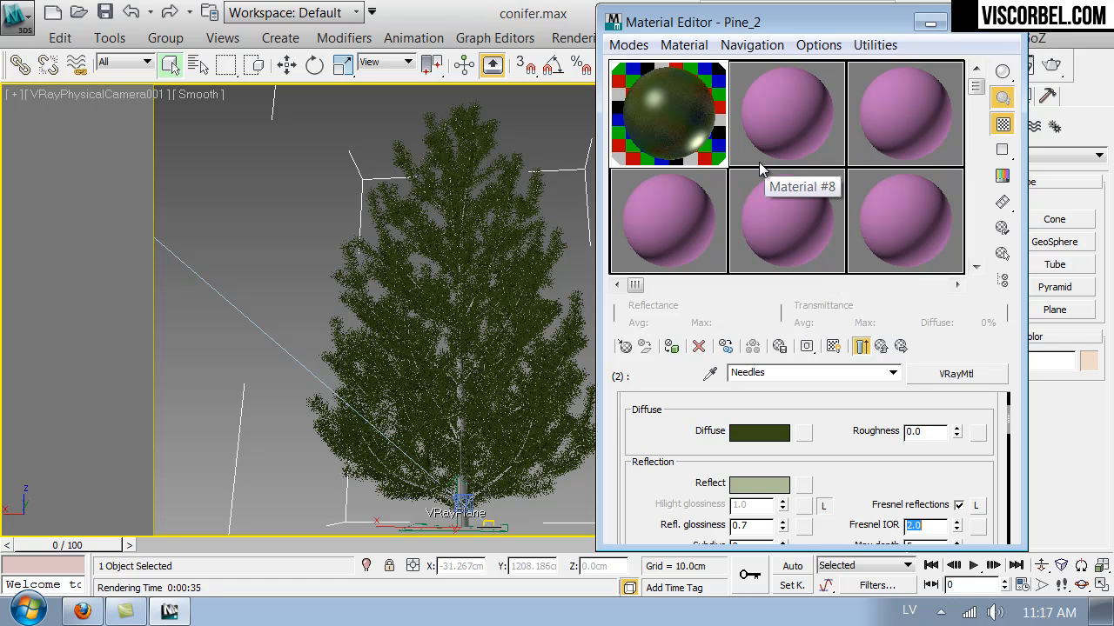
# Render the camera view of the tree to check the needle material.
pyautogui.moveTo(775, 21); pyautogui.dragTo(793, 155)
pyautogui.click(1050, 65)
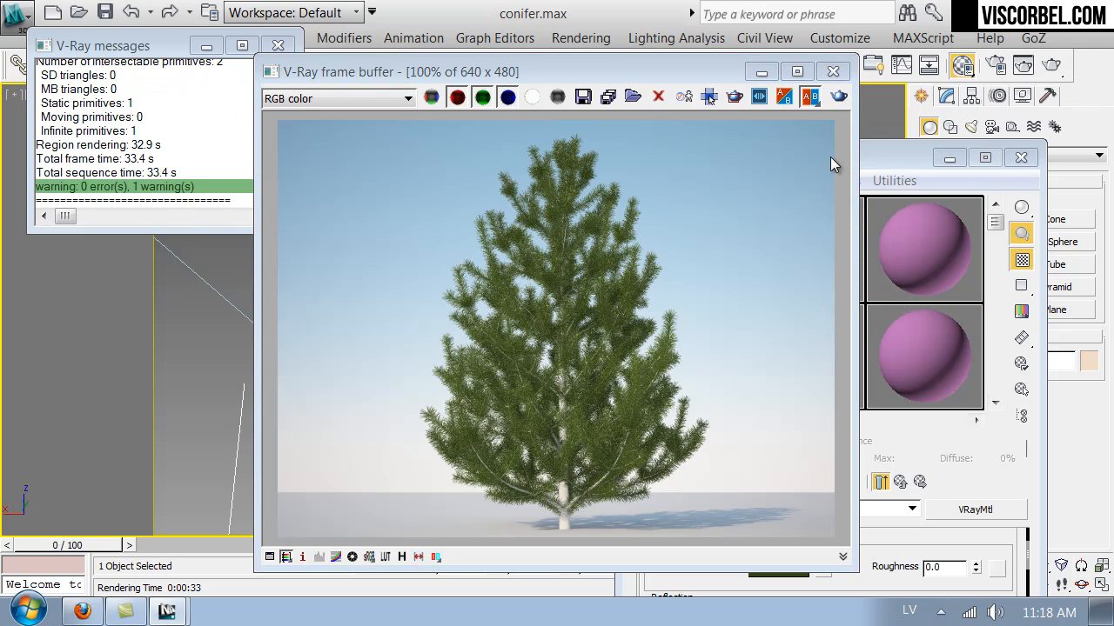
pyautogui.moveTo(882, 157); pyautogui.dragTo(902, 25)
# Copy the needles' diffuse color, add a Falloff map to the diffuse slot, and paste the color into its front swatch.
pyautogui.rightClick(817, 428)
pyautogui.click(831, 437)
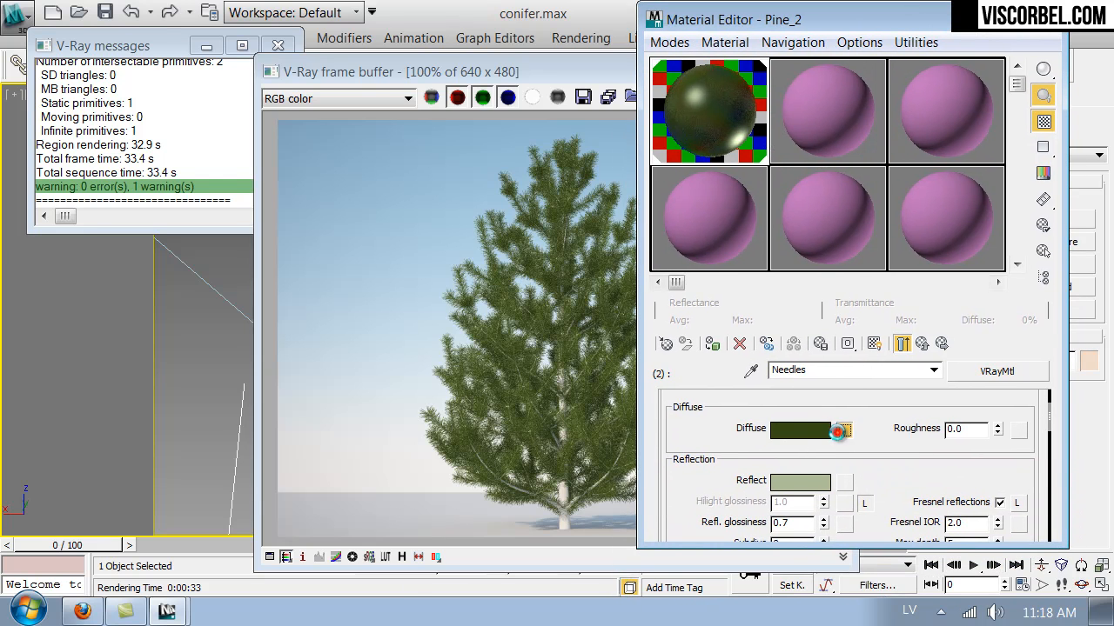
pyautogui.click(843, 431)
pyautogui.doubleClick(565, 267)
pyautogui.click(1028, 428)
pyautogui.scroll(-1, 1028, 403)
pyautogui.rightClick(696, 417)
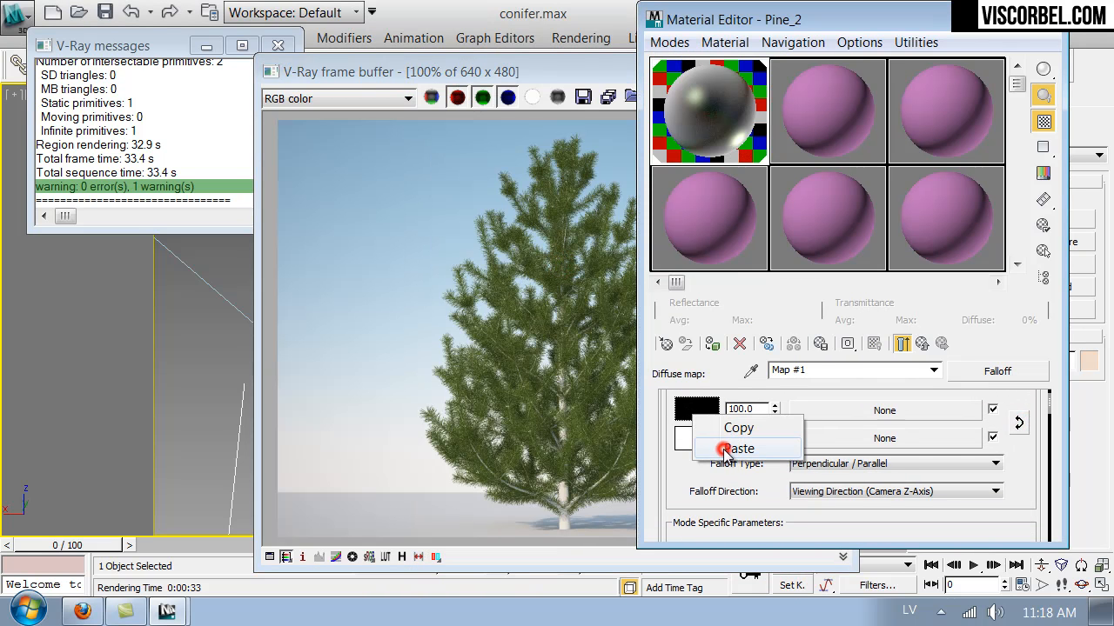
pyautogui.click(736, 449)
# Set the Falloff map's side color to a bright yellow-green with hue 61, saturation 227 and value 133.
pyautogui.click(697, 439)
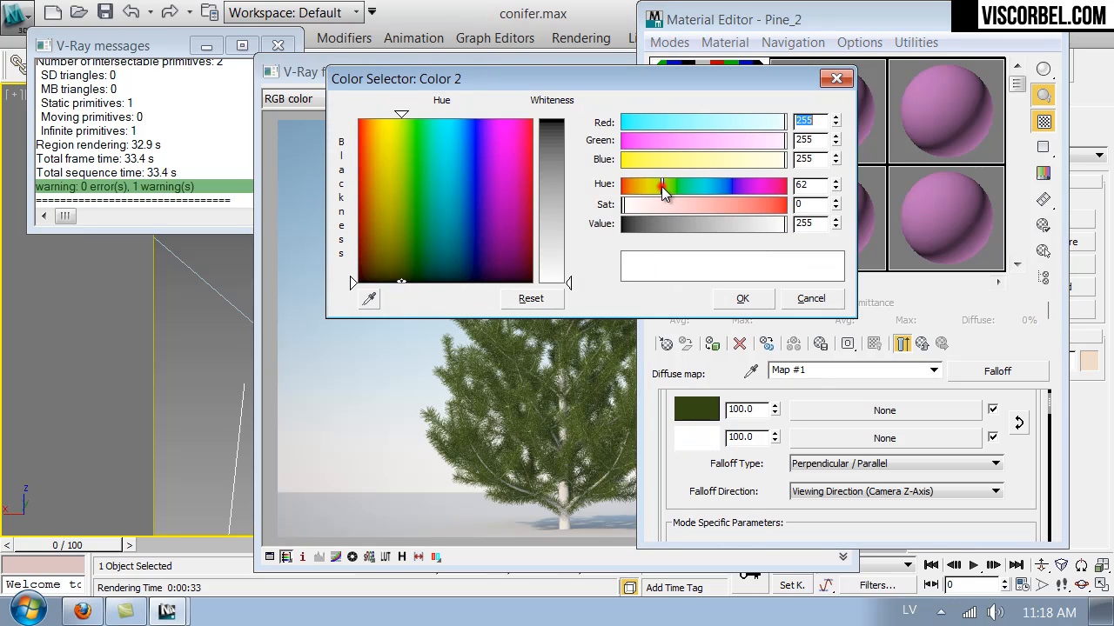
pyautogui.moveTo(728, 204); pyautogui.dragTo(707, 227)
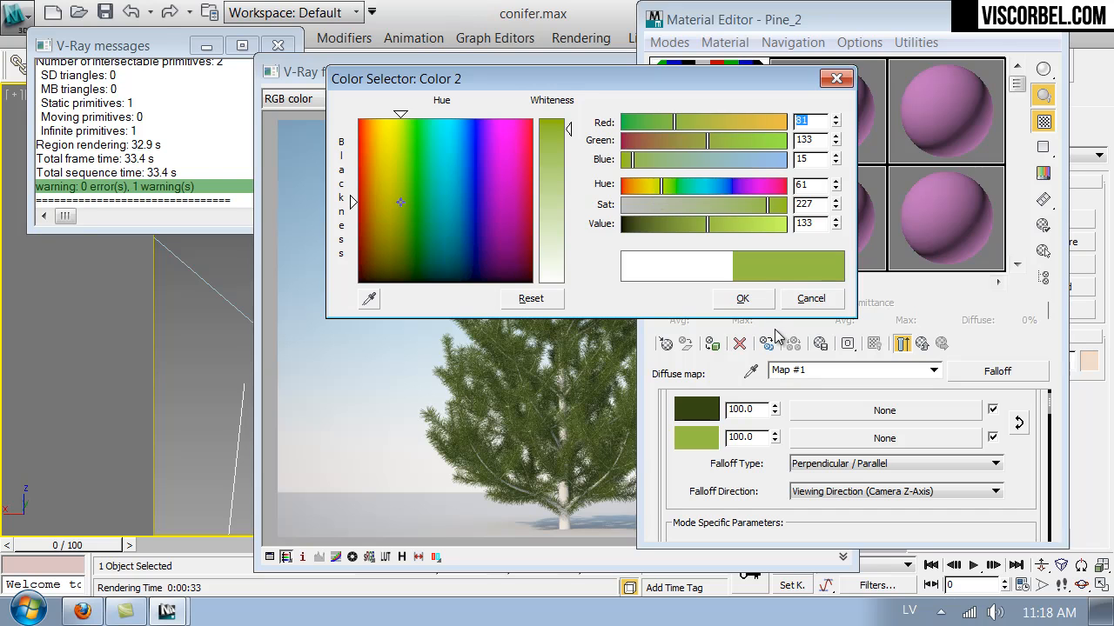
pyautogui.click(742, 298)
# Enable region rendering, mark a region across the upper half of the tree, and render it to check the falloff.
pyautogui.moveTo(678, 475); pyautogui.dragTo(834, 342)
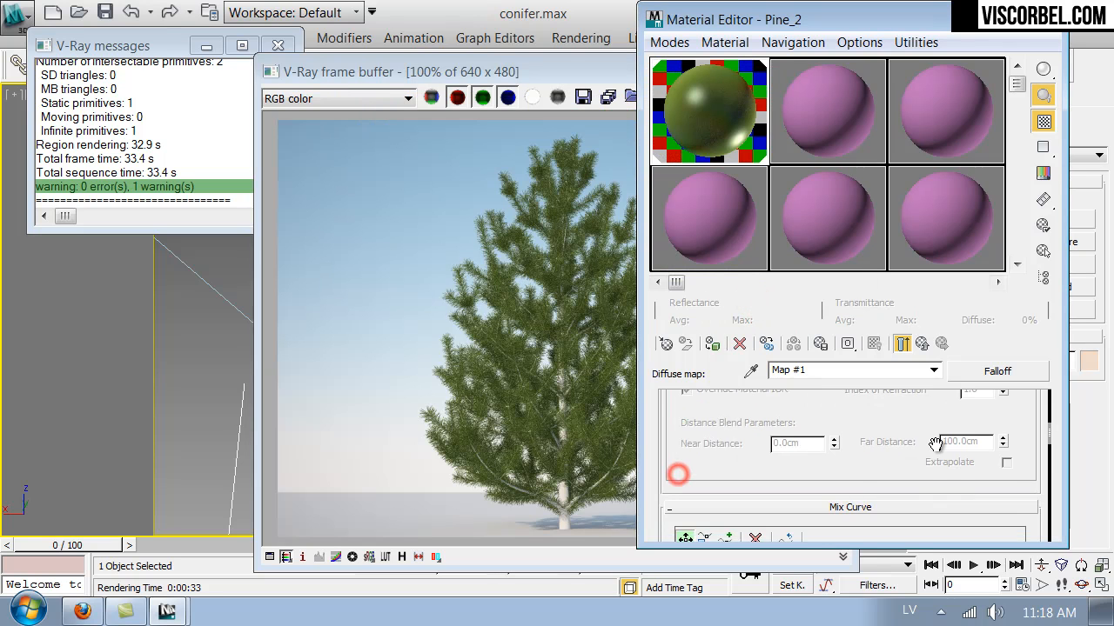
pyautogui.scroll(-3, 939, 452)
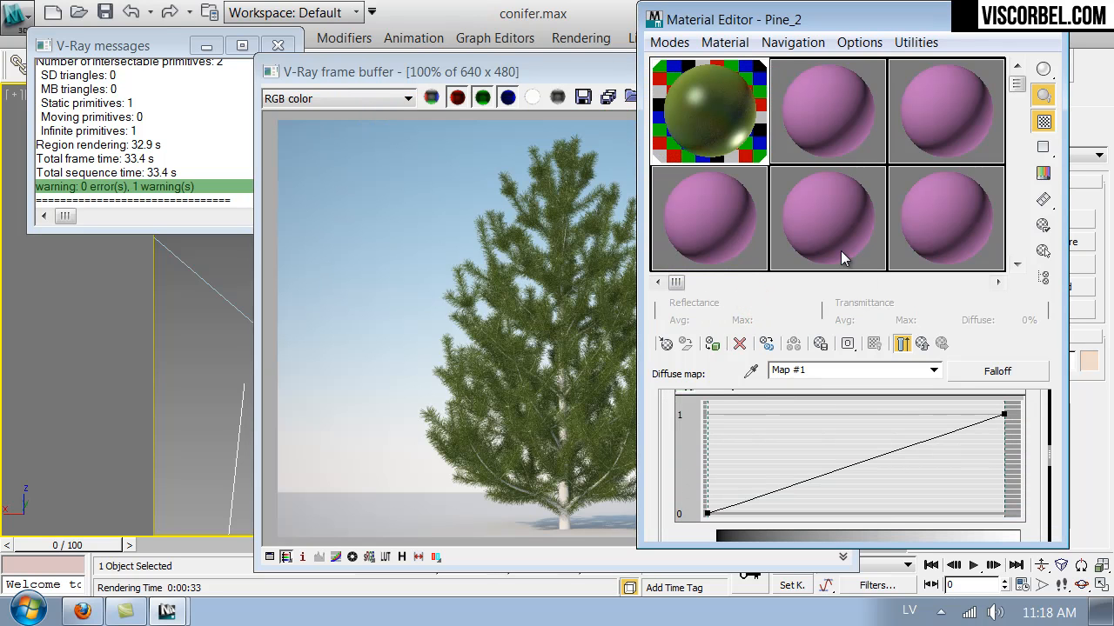
pyautogui.click(454, 268)
pyautogui.click(710, 97)
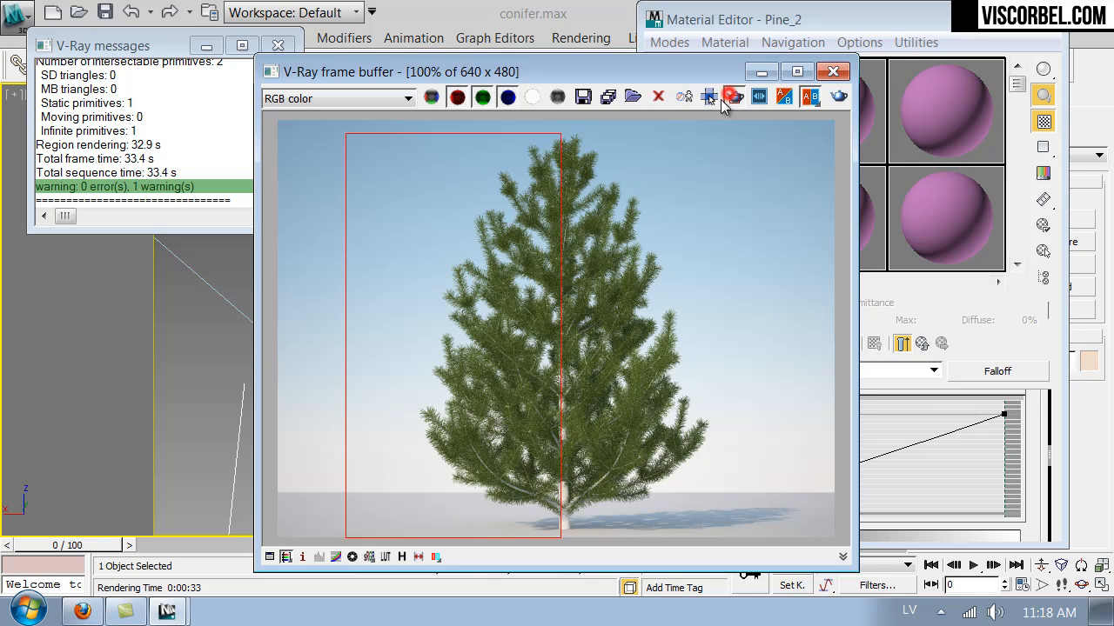
pyautogui.moveTo(671, 212); pyautogui.dragTo(551, 372)
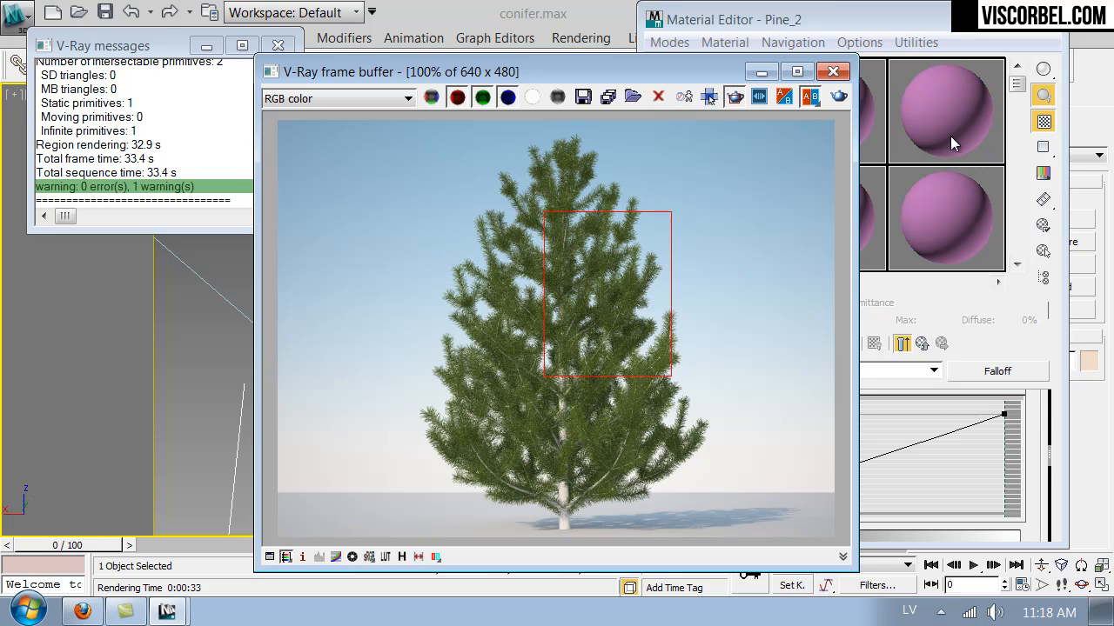
pyautogui.click(839, 96)
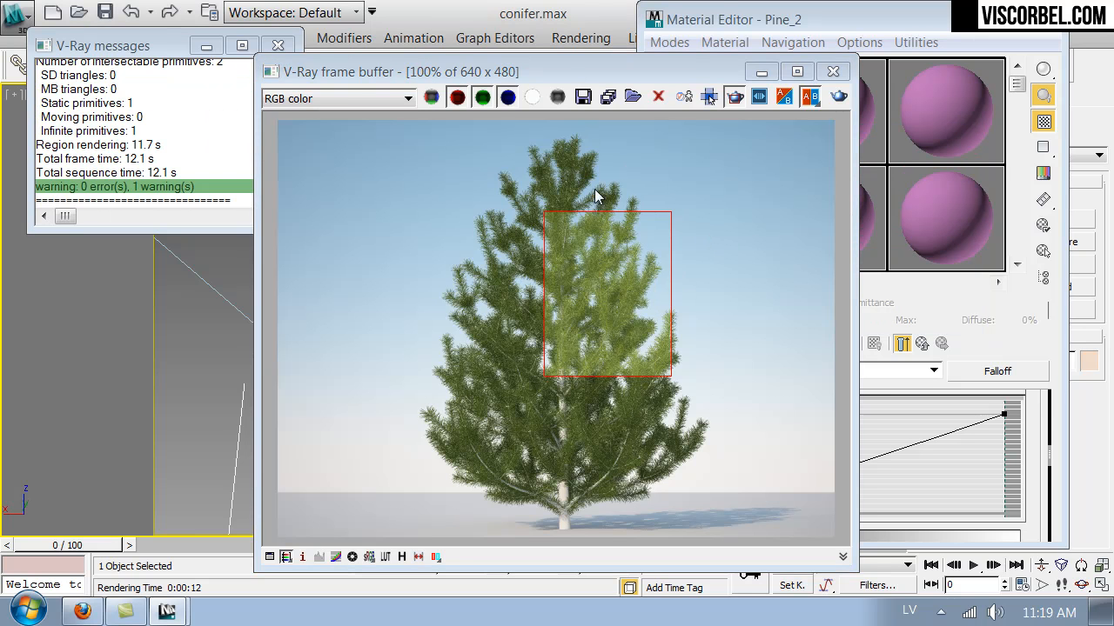
# Darken the Falloff map's side color to an olive green with hue 57, saturation 225 and value 76.
pyautogui.click(1042, 402)
pyautogui.scroll(5, 1042, 402)
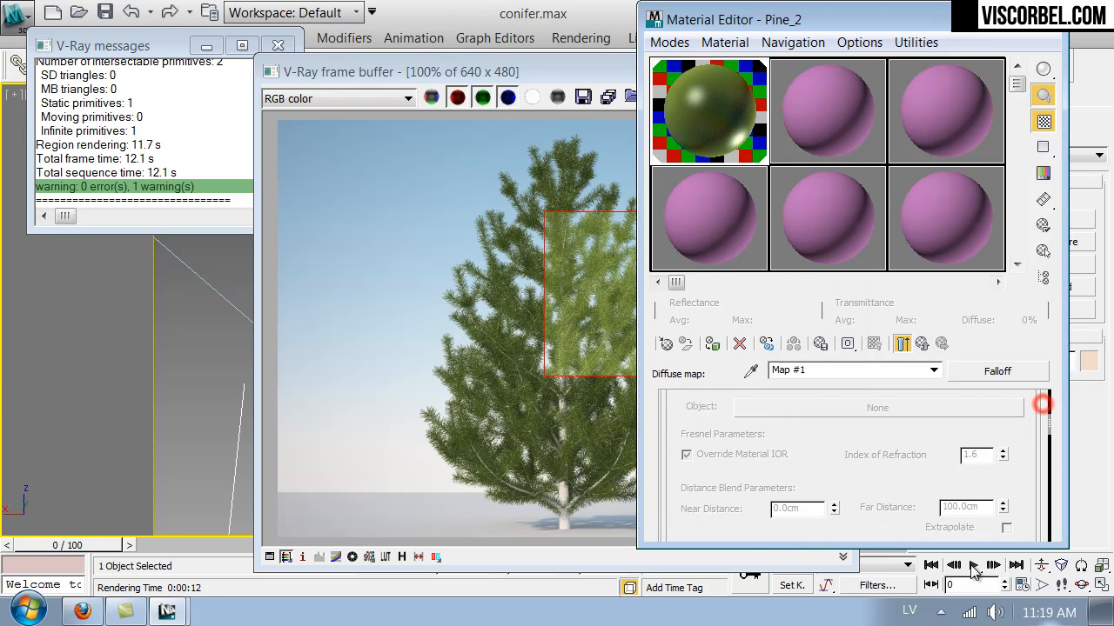
pyautogui.click(706, 477)
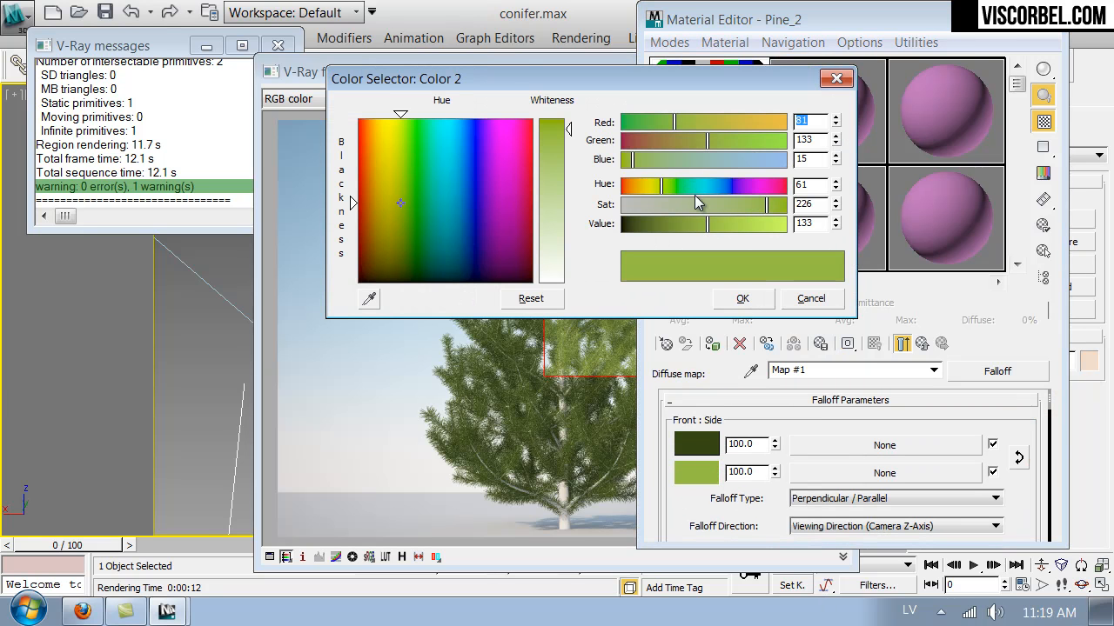
pyautogui.moveTo(659, 187); pyautogui.dragTo(657, 186)
pyautogui.moveTo(708, 224); pyautogui.dragTo(670, 228)
pyautogui.click(727, 297)
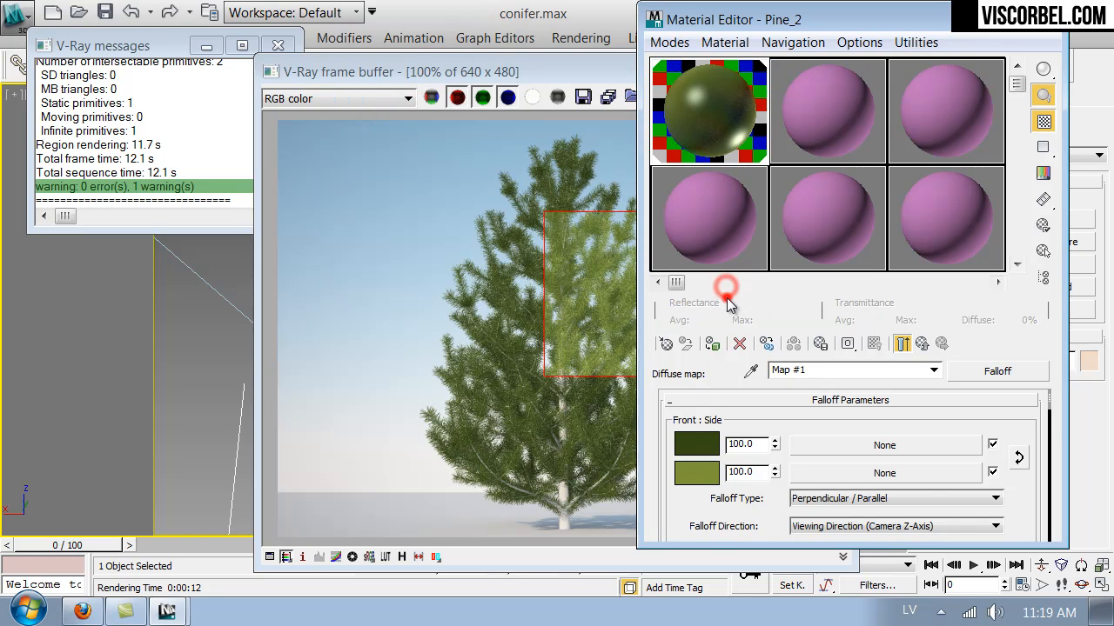
# Convert the end point of the Falloff mix curve to Bezier and pull its handle down so the curve sags.
pyautogui.scroll(-2, 1023, 512)
pyautogui.scroll(-5, 1005, 443)
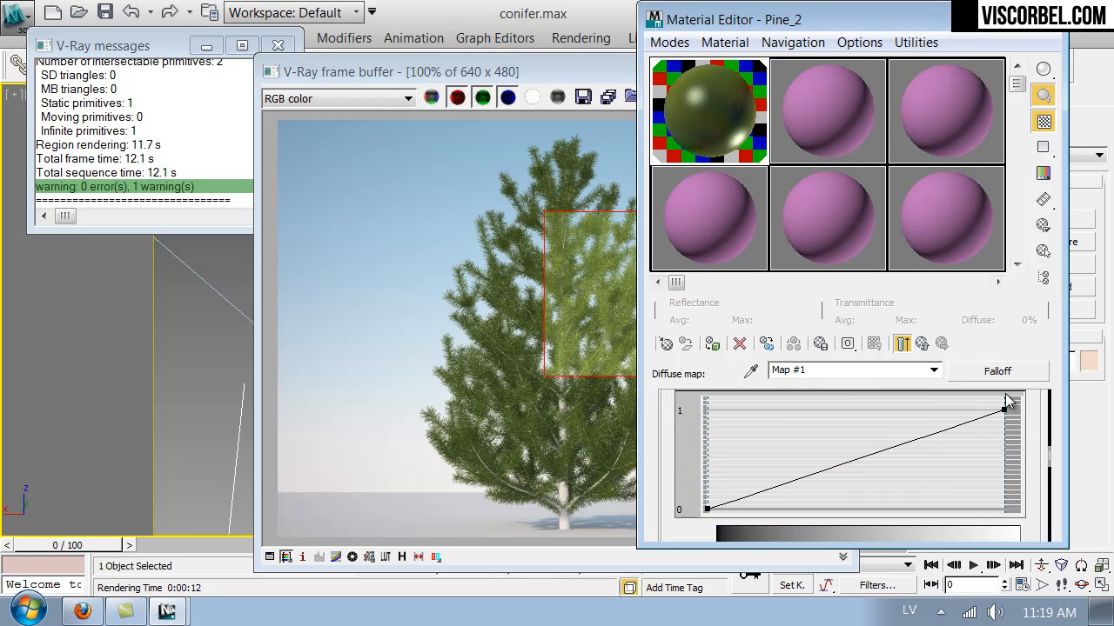
pyautogui.rightClick(1004, 411)
pyautogui.click(1013, 467)
pyautogui.moveTo(1006, 467); pyautogui.dragTo(975, 486)
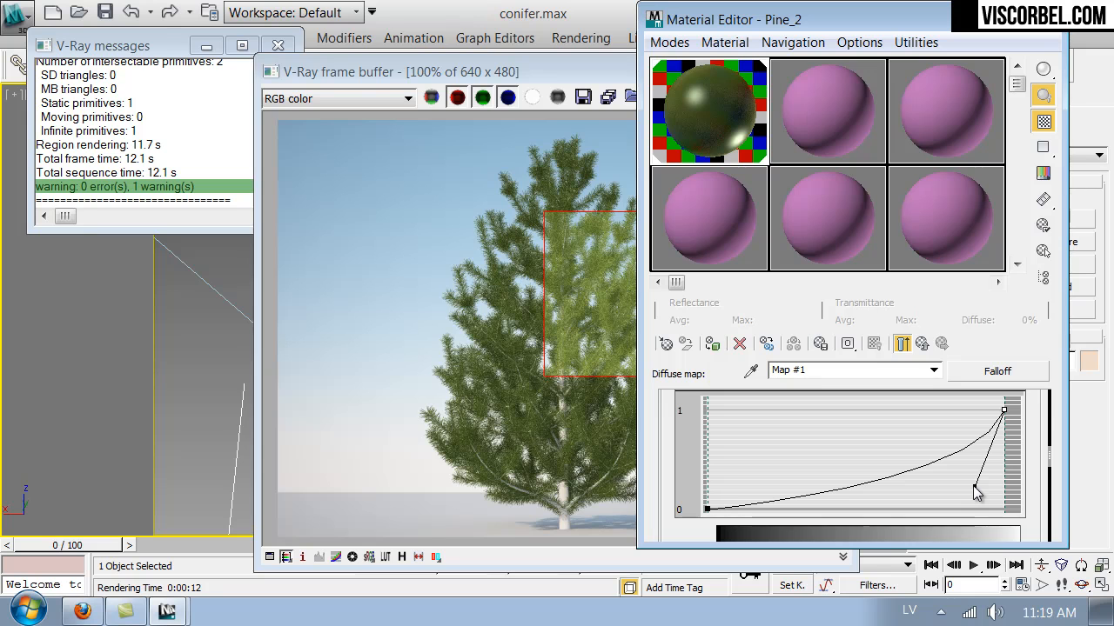
# Re-render the marked region with the adjusted falloff curve and turn region rendering off.
pyautogui.click(533, 163)
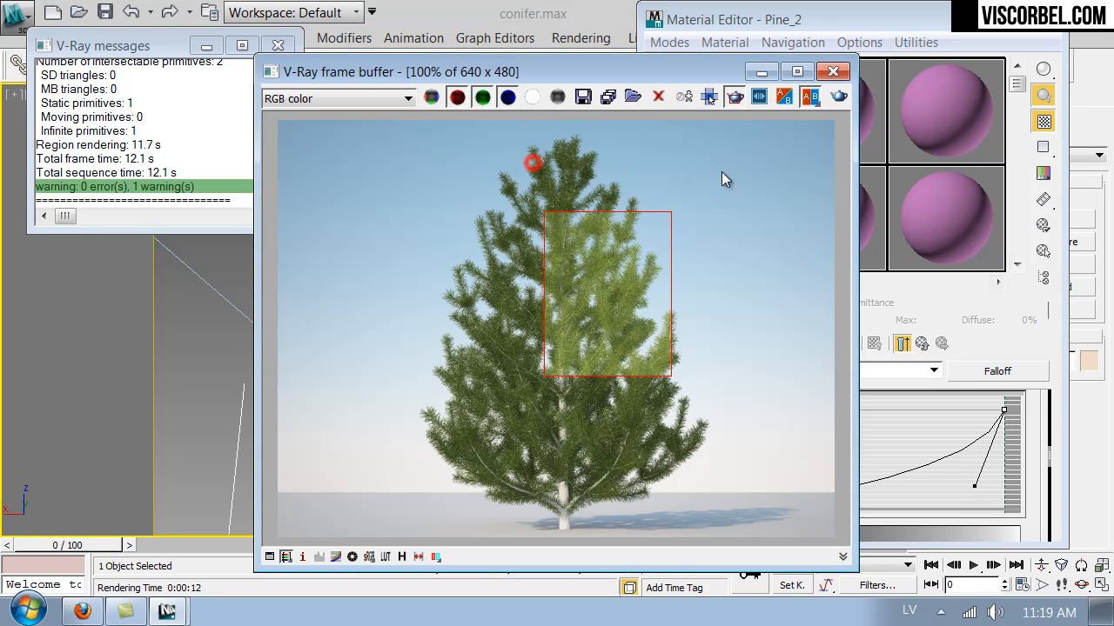
pyautogui.click(837, 95)
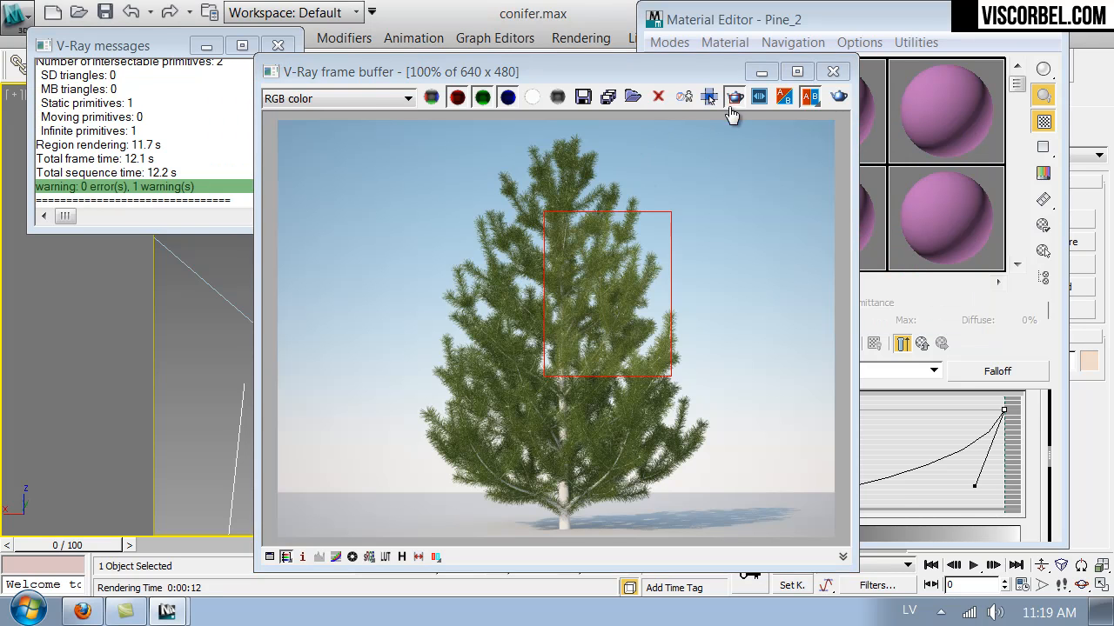
pyautogui.click(736, 98)
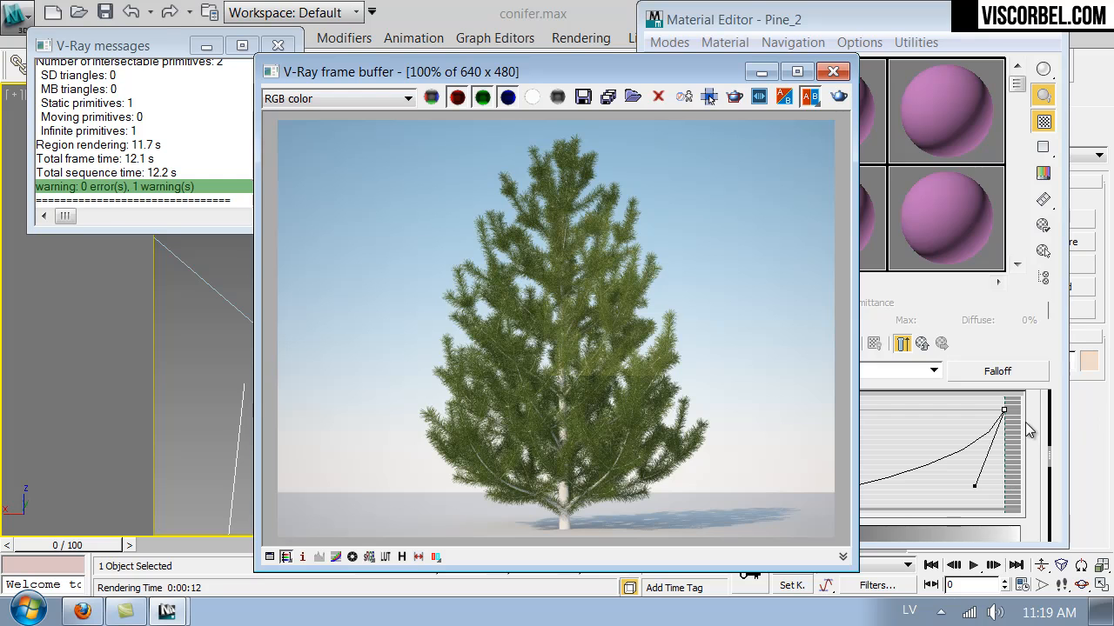
# Change the Falloff map's side color to a desaturated teal with hue 113, saturation 75 and value 121.
pyautogui.moveTo(1032, 422); pyautogui.dragTo(1043, 566)
pyautogui.click(386, 300)
pyautogui.scroll(4, 828, 475)
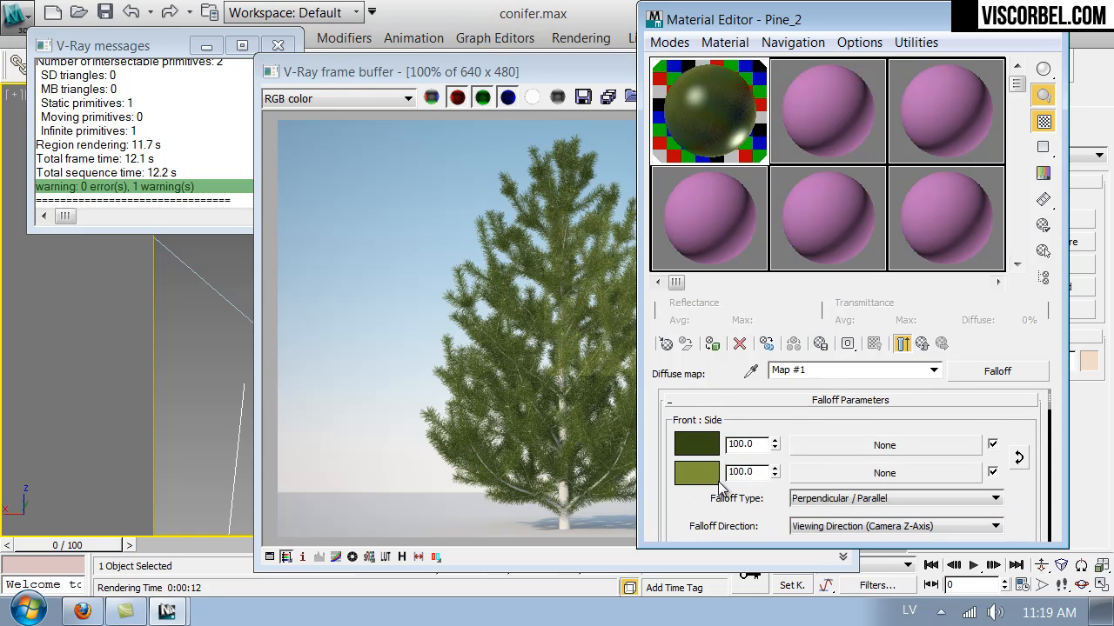
pyautogui.click(705, 482)
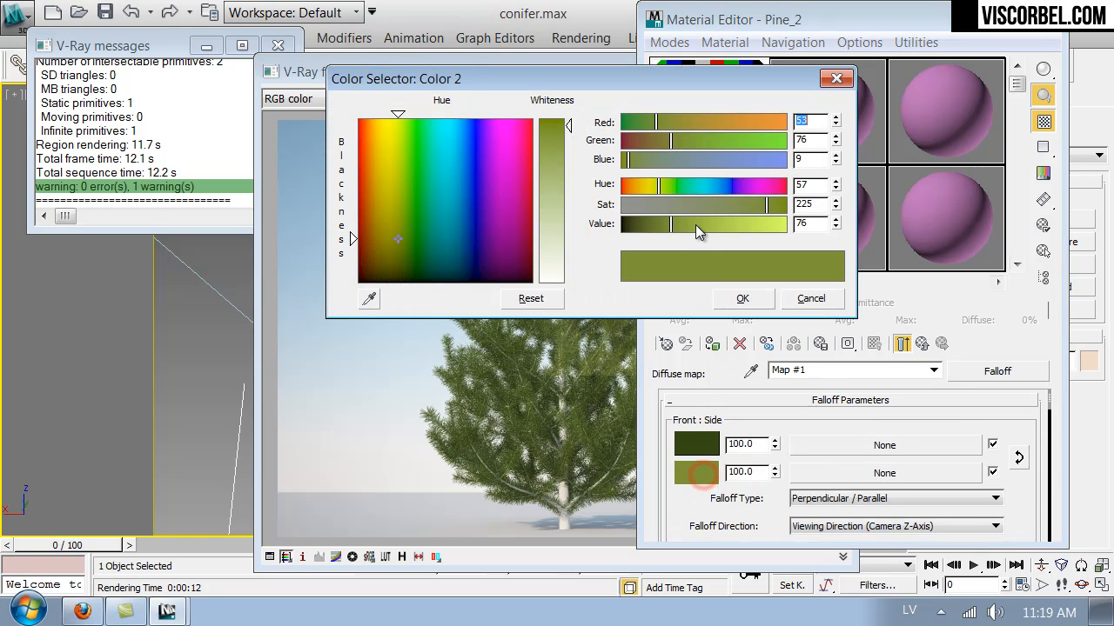
pyautogui.click(651, 205)
pyautogui.moveTo(676, 225); pyautogui.dragTo(699, 224)
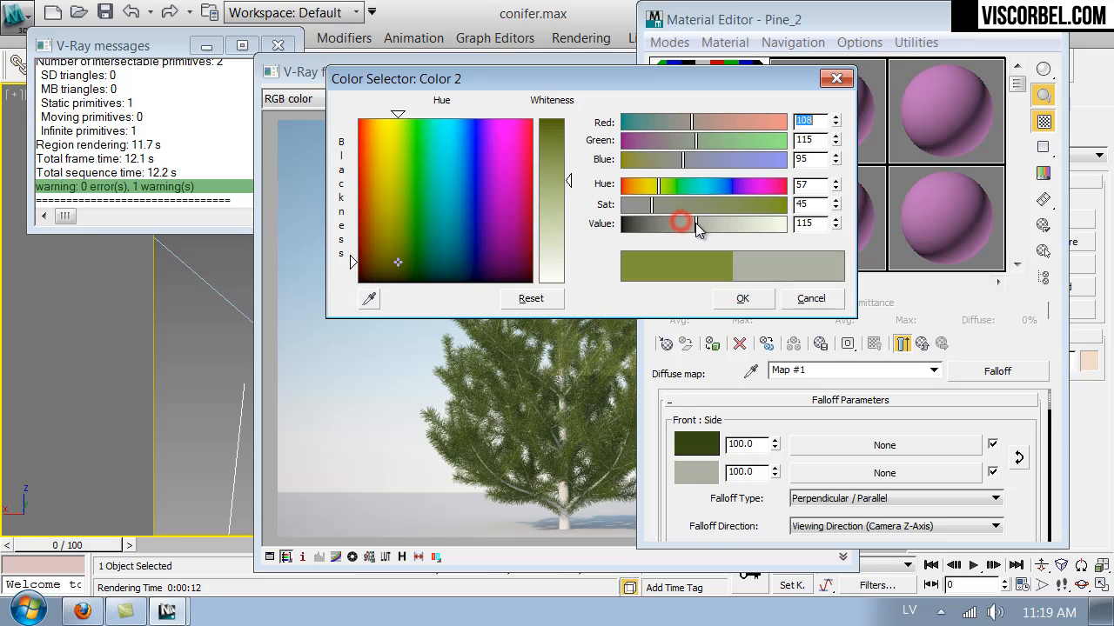
pyautogui.click(693, 186)
pyautogui.click(671, 206)
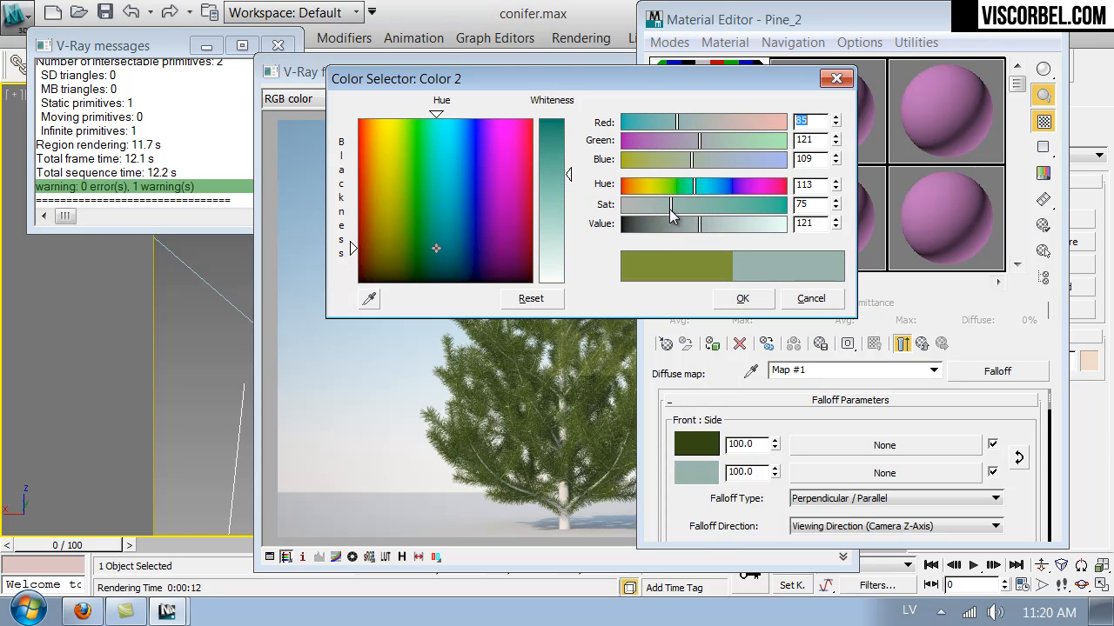
pyautogui.click(742, 298)
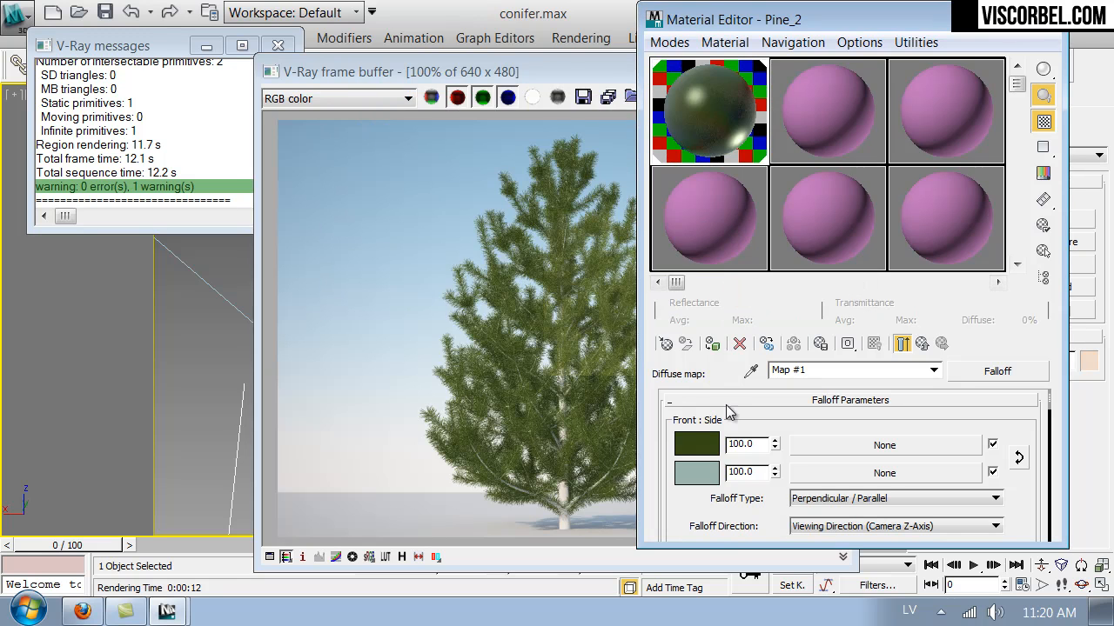
# Shift the Falloff map's front color to hue 73 and bring the frame buffer forward.
pyautogui.click(706, 442)
pyautogui.click(668, 186)
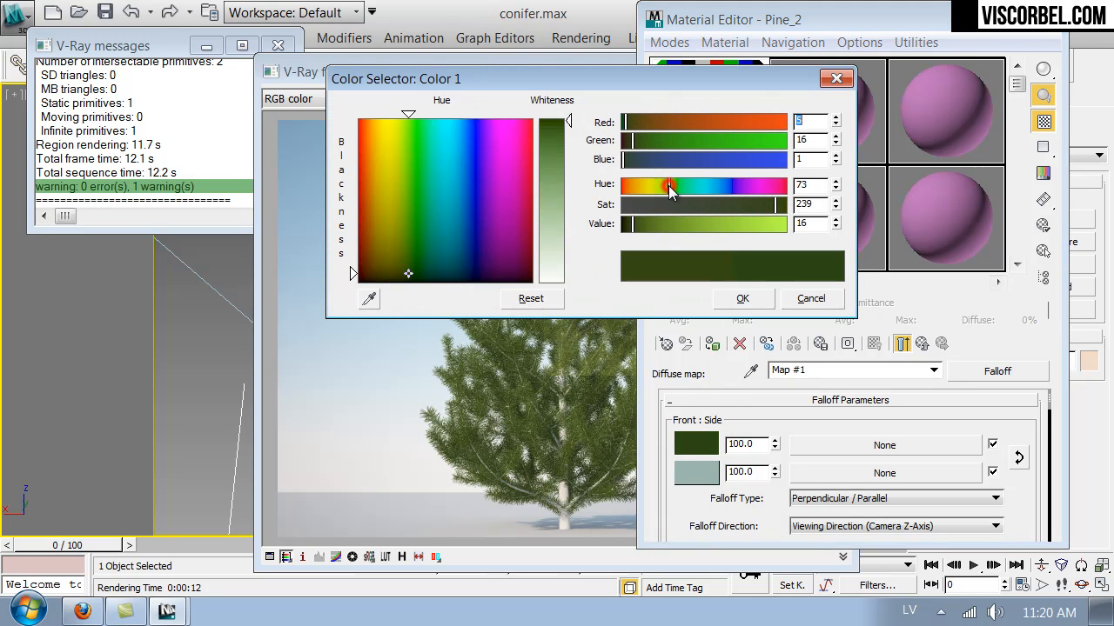
pyautogui.click(762, 298)
pyautogui.click(571, 303)
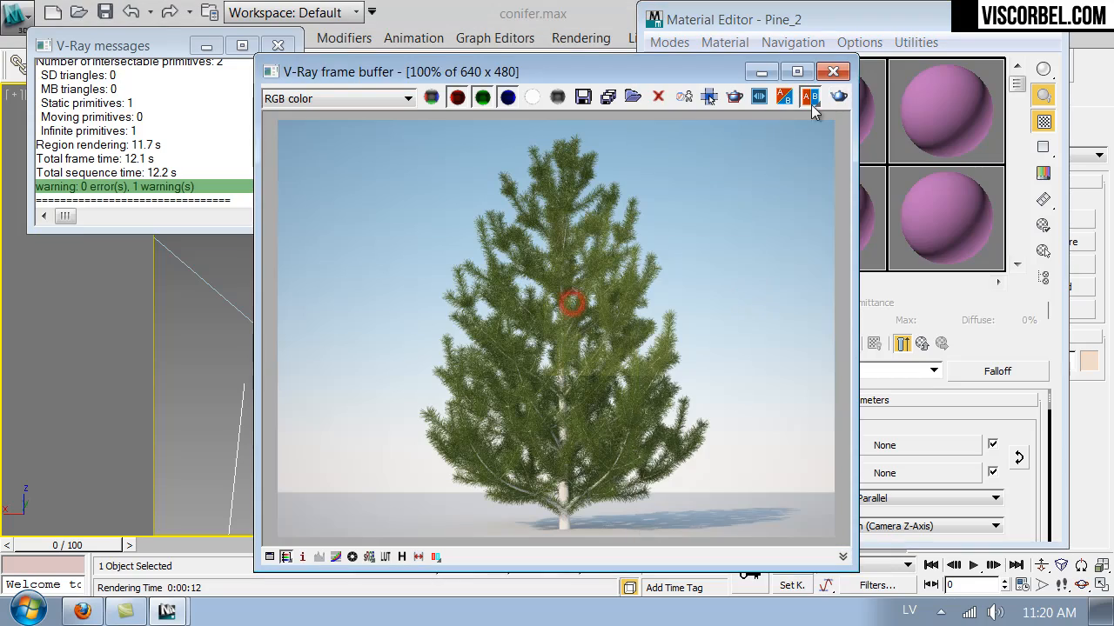
# Render the whole tree with the new falloff colors and return to the top-level Pine_2 Multi/Sub-Object material.
pyautogui.click(837, 97)
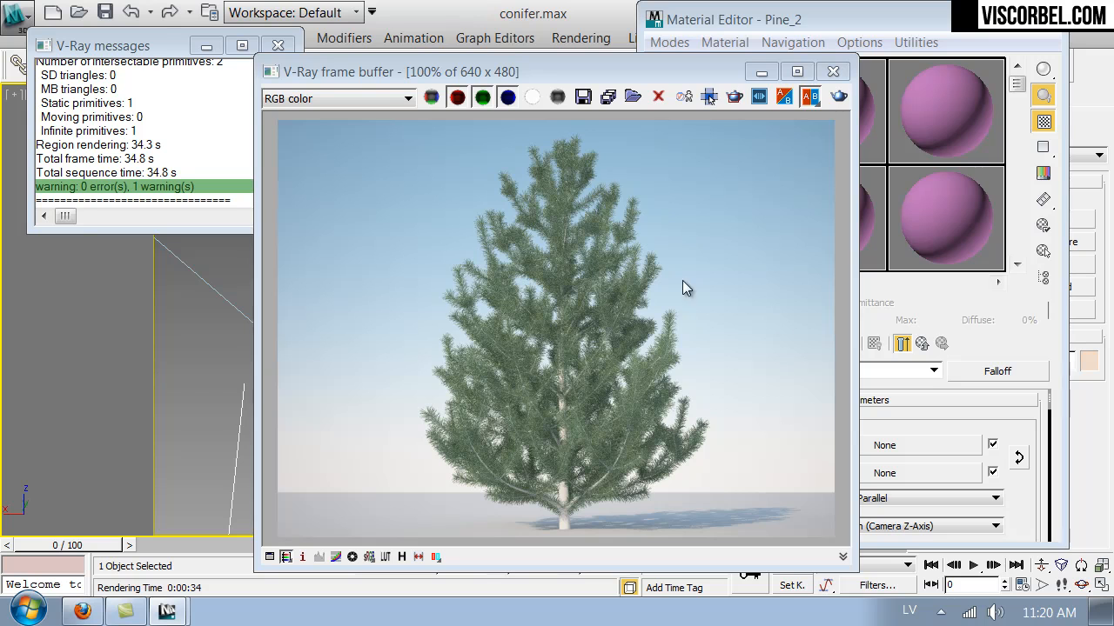
pyautogui.click(1026, 432)
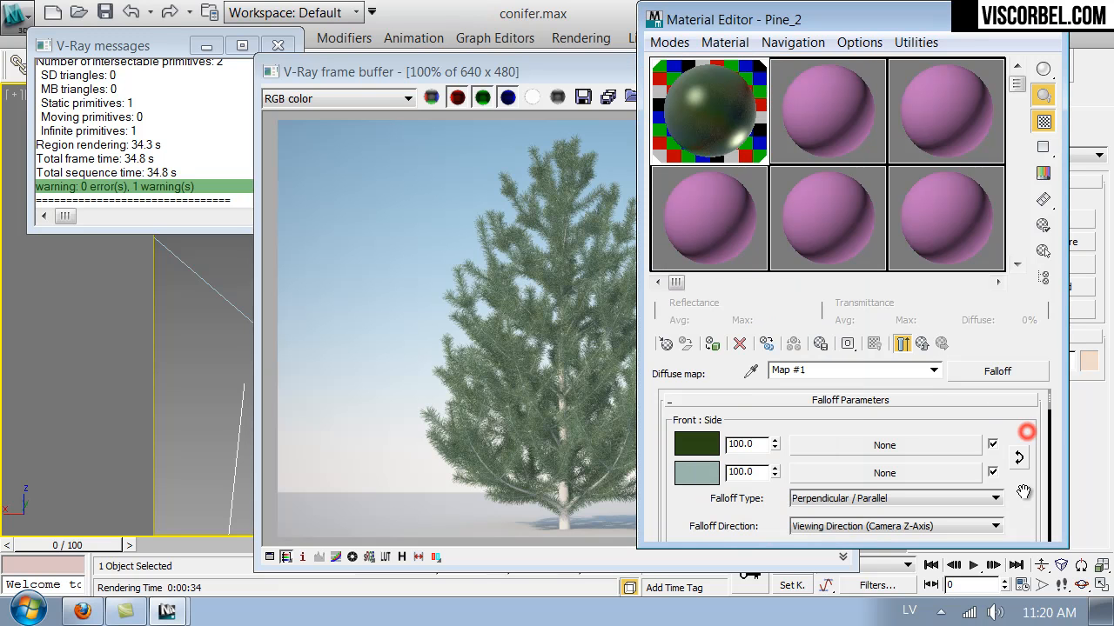
pyautogui.click(923, 342)
pyautogui.click(923, 342)
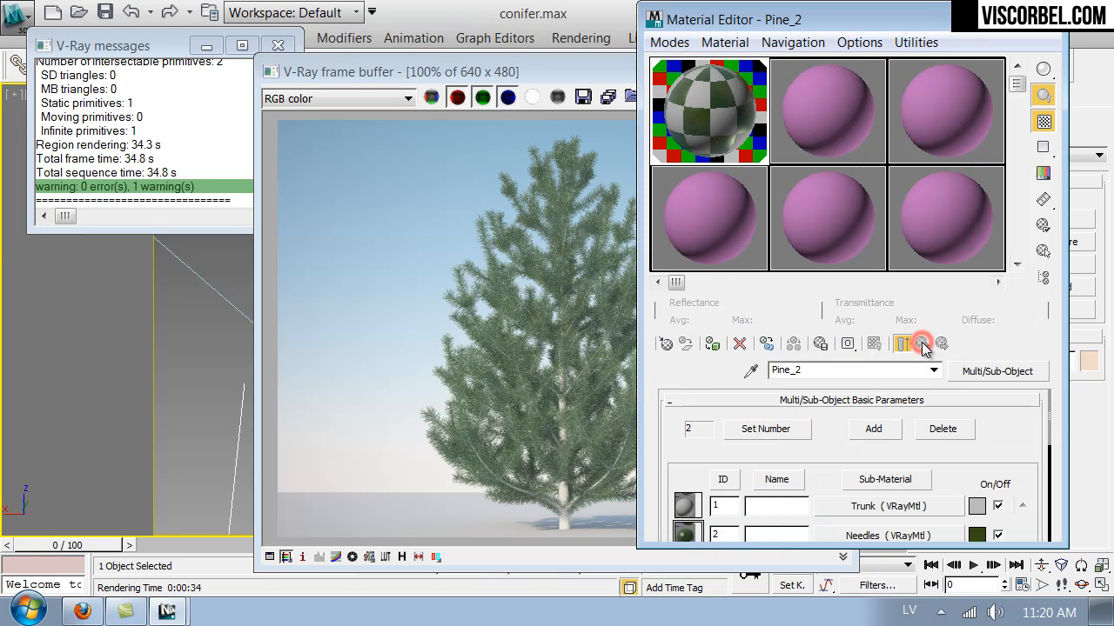
# Switch to Firefox and search the CG Textures site for "bark".
pyautogui.click(82, 612)
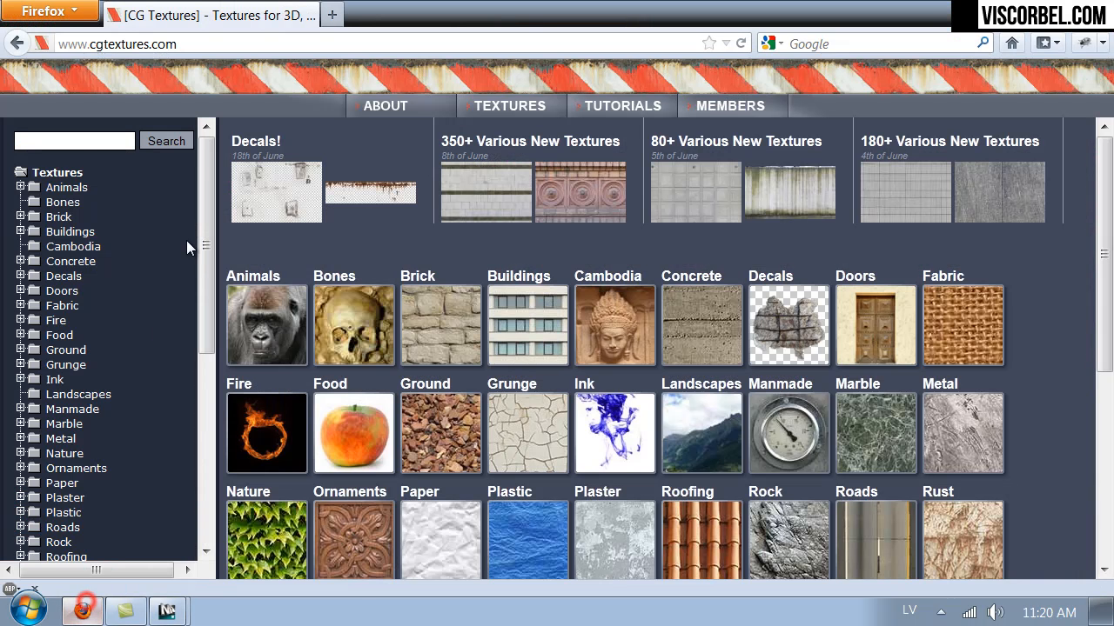
pyautogui.click(74, 142)
pyautogui.write('bark')
pyautogui.press('Return')
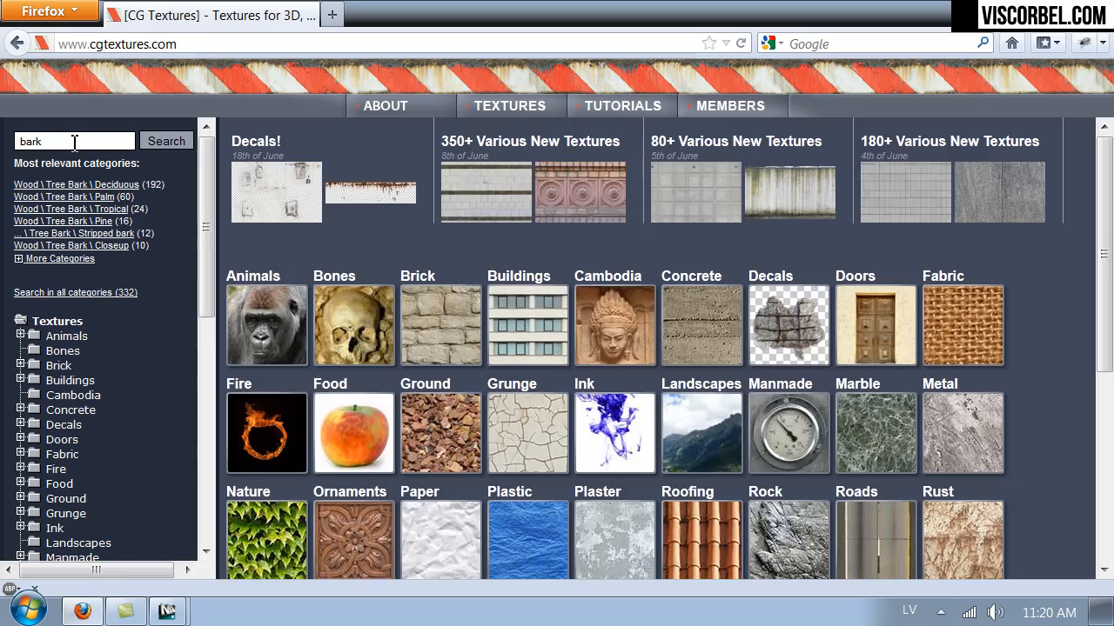
# Examine the bark textures on the first results page for one that suits the conifer trunk.
pyautogui.scroll(-1, 622, 280)
pyautogui.scroll(-10, 805, 267)
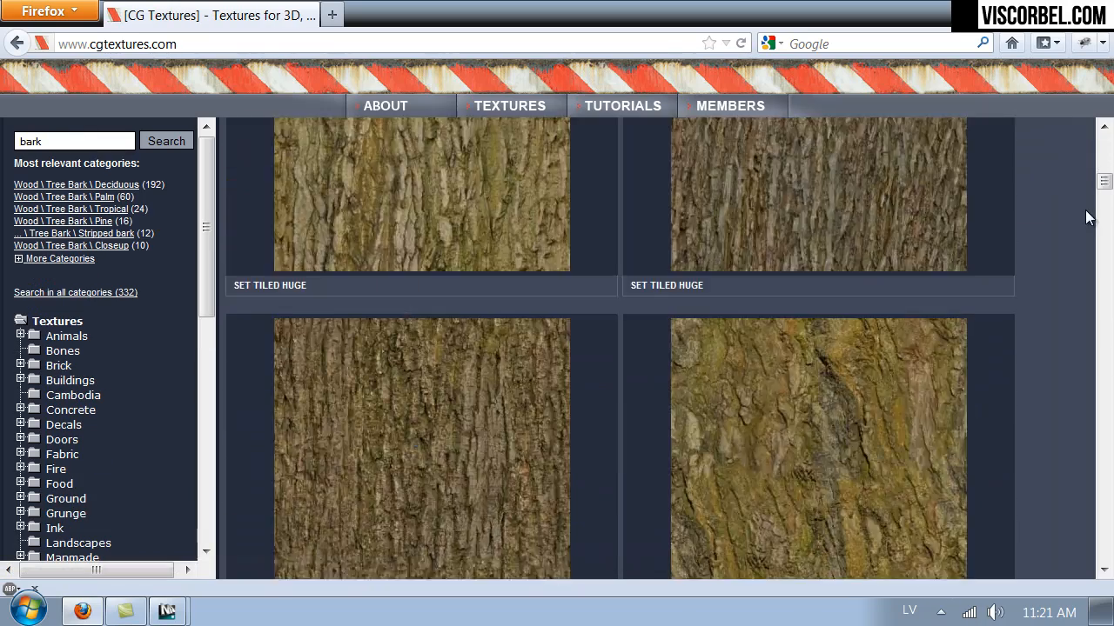
pyautogui.scroll(-15, 1079, 221)
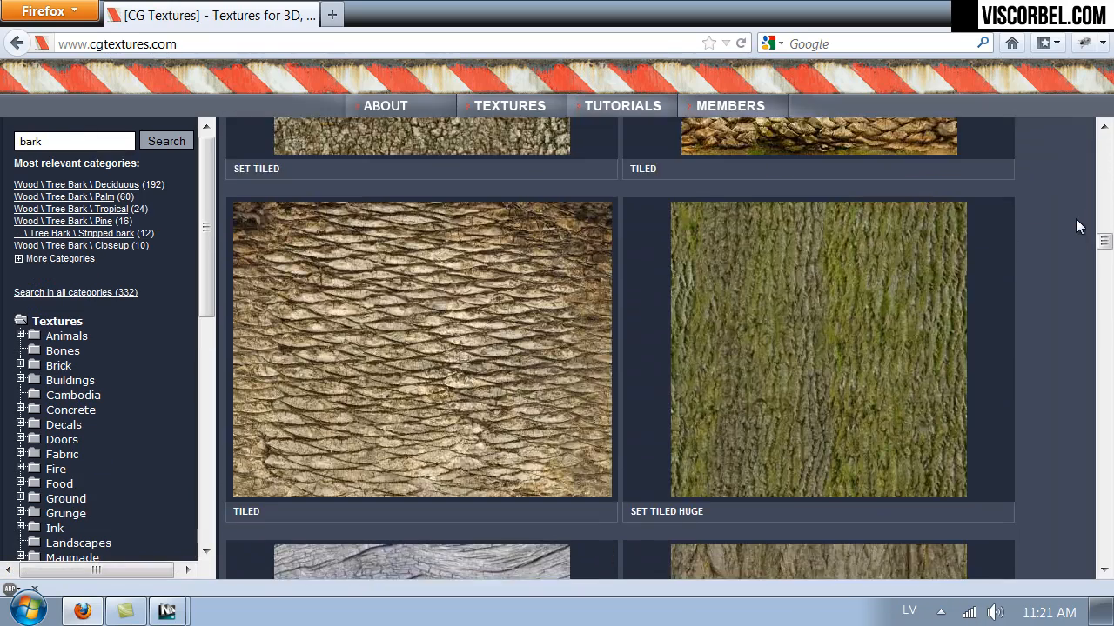
pyautogui.scroll(-10, 1066, 228)
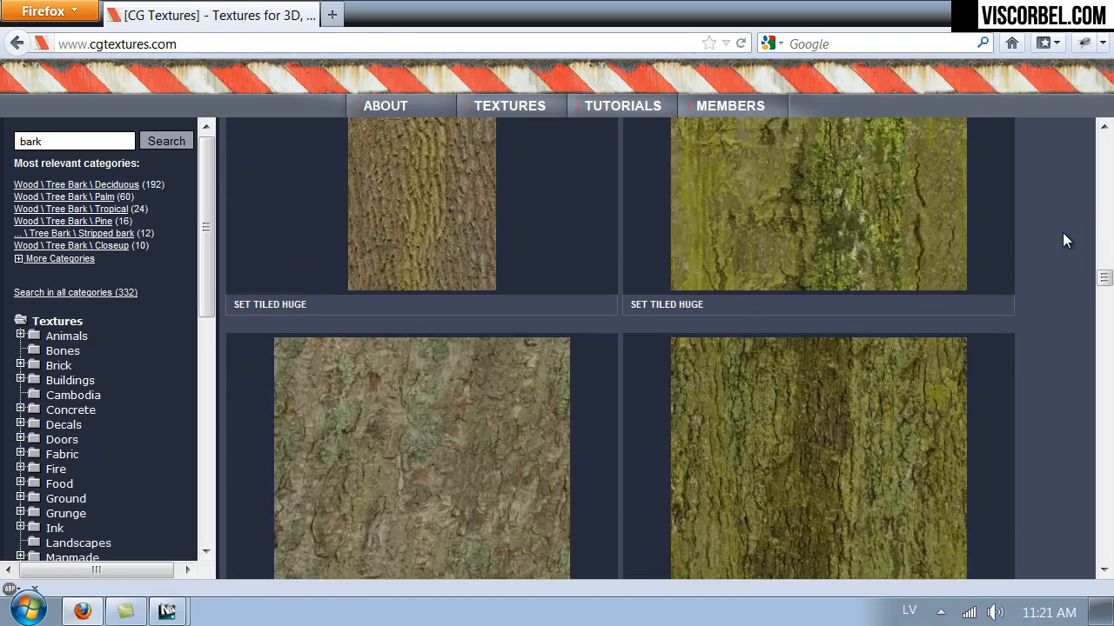
pyautogui.scroll(-10, 1051, 254)
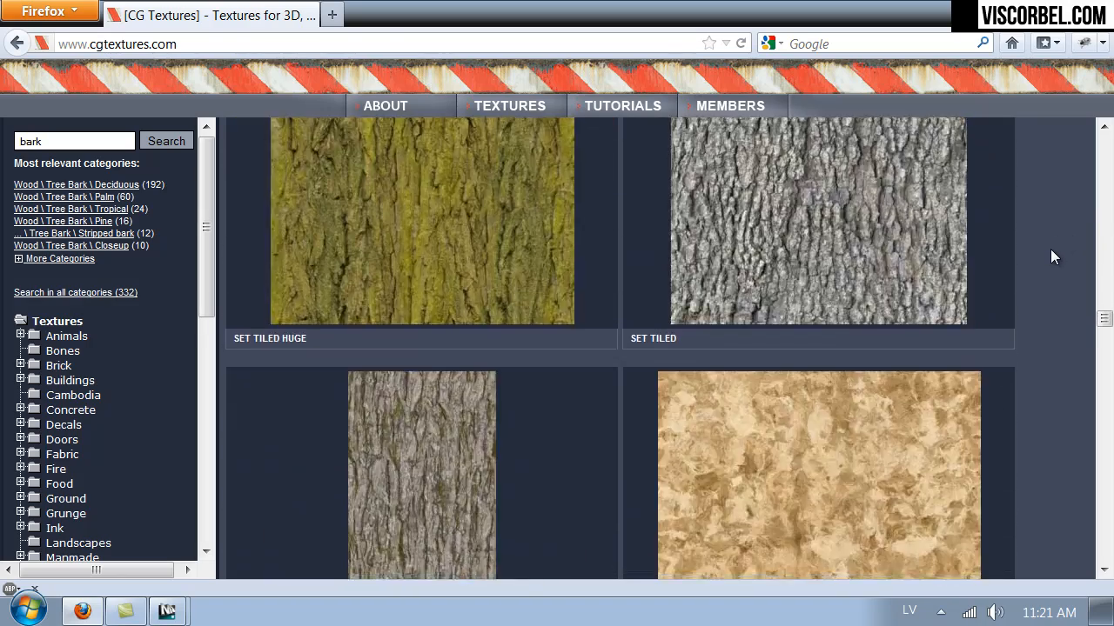
pyautogui.scroll(-10, 1047, 253)
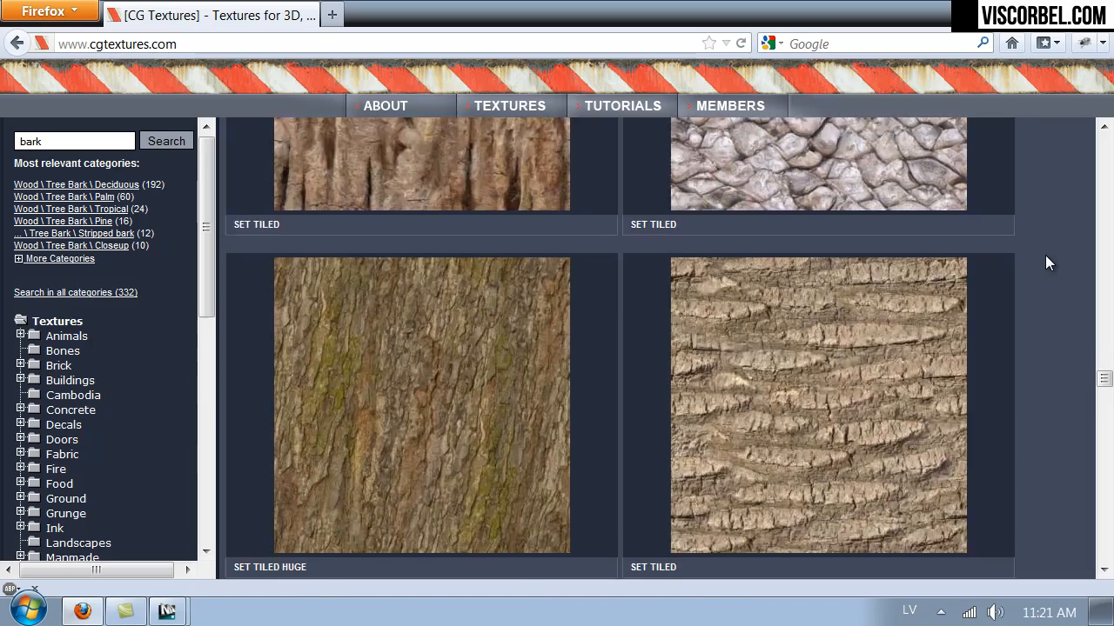
pyautogui.scroll(-10, 1045, 269)
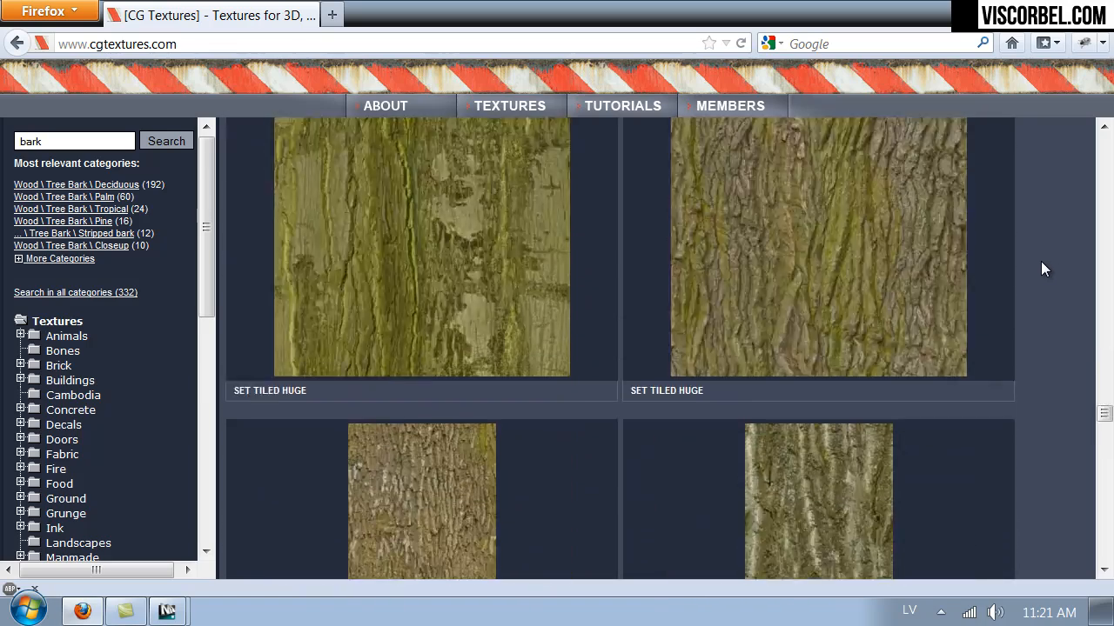
pyautogui.scroll(-8, 1039, 263)
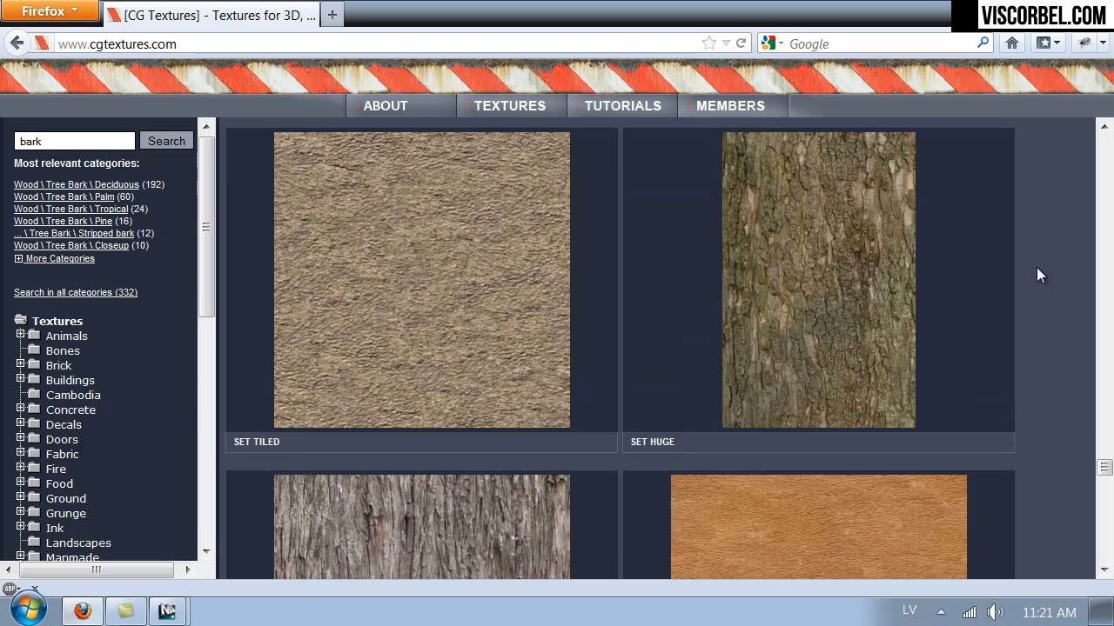
pyautogui.moveTo(844, 277)
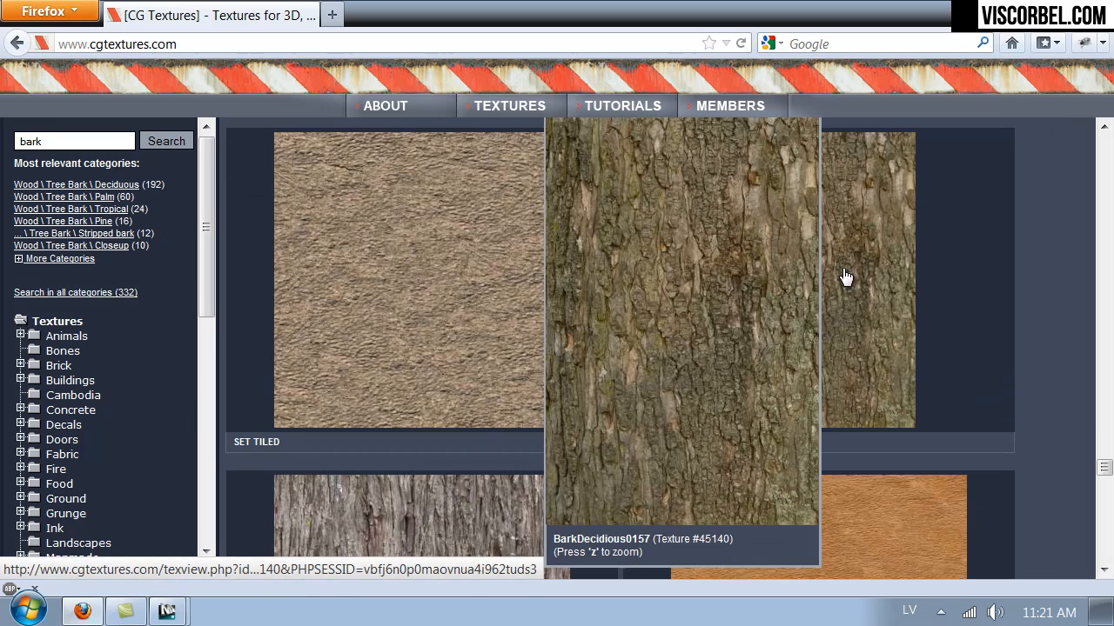
pyautogui.scroll(-8, 954, 270)
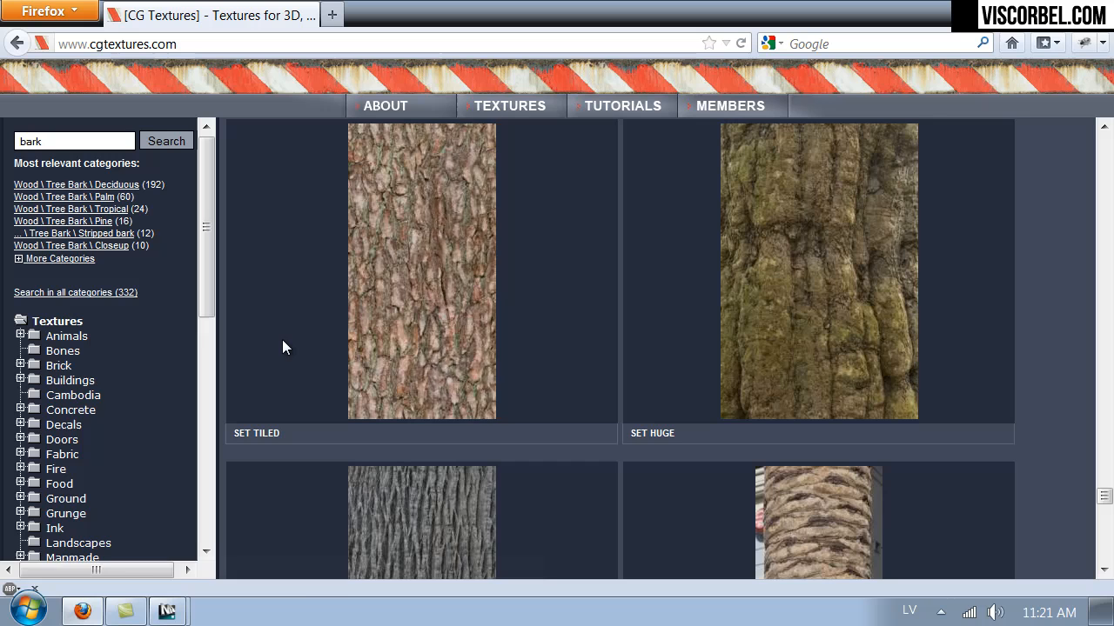
pyautogui.moveTo(393, 341)
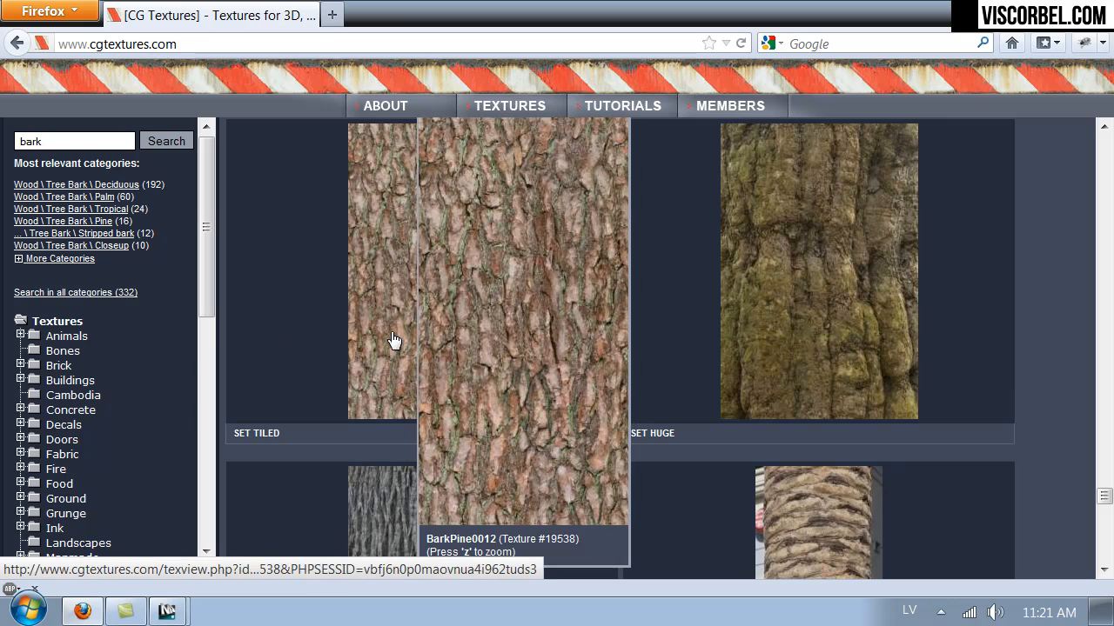
pyautogui.scroll(-10, 467, 328)
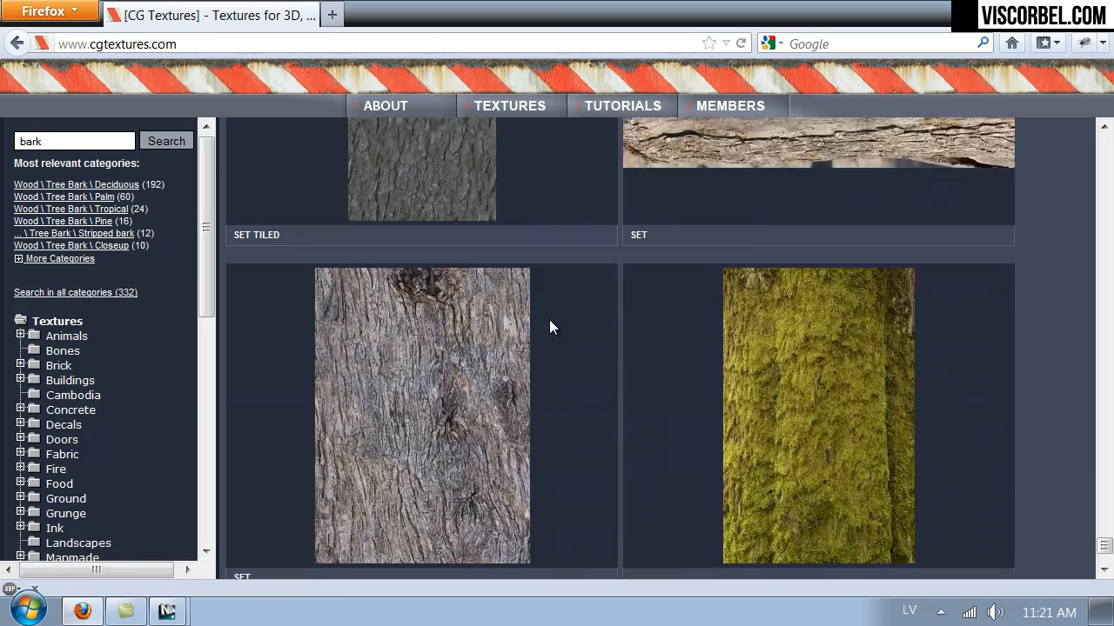
pyautogui.scroll(-2, 549, 327)
# Go to the next page of bark results and open the BarkDecidious0091 texture.
pyautogui.click(734, 563)
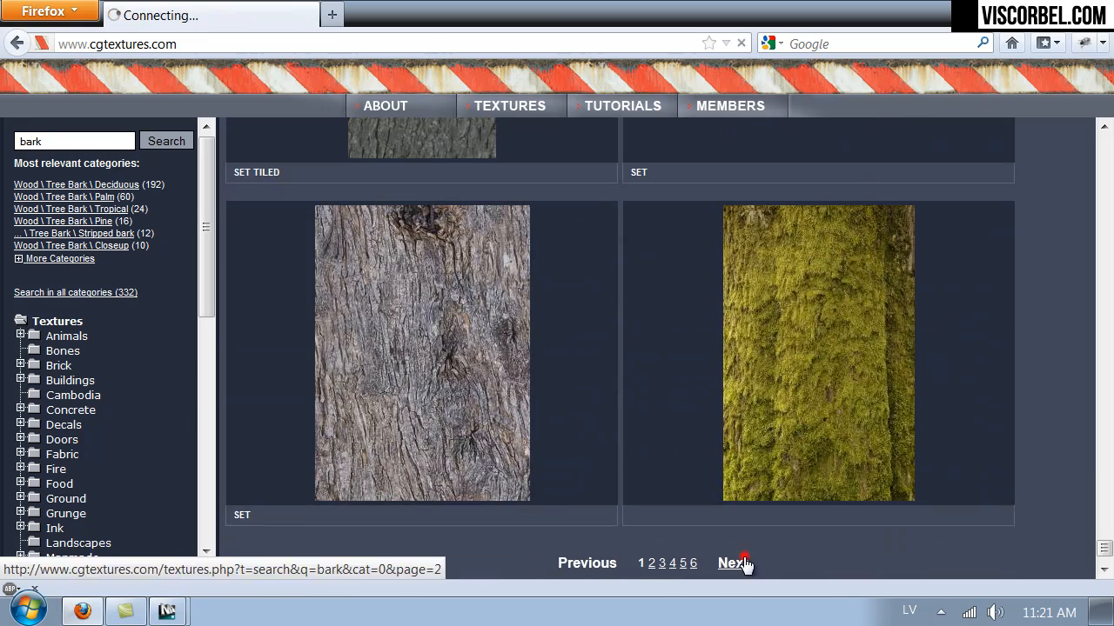
pyautogui.scroll(-6, 658, 235)
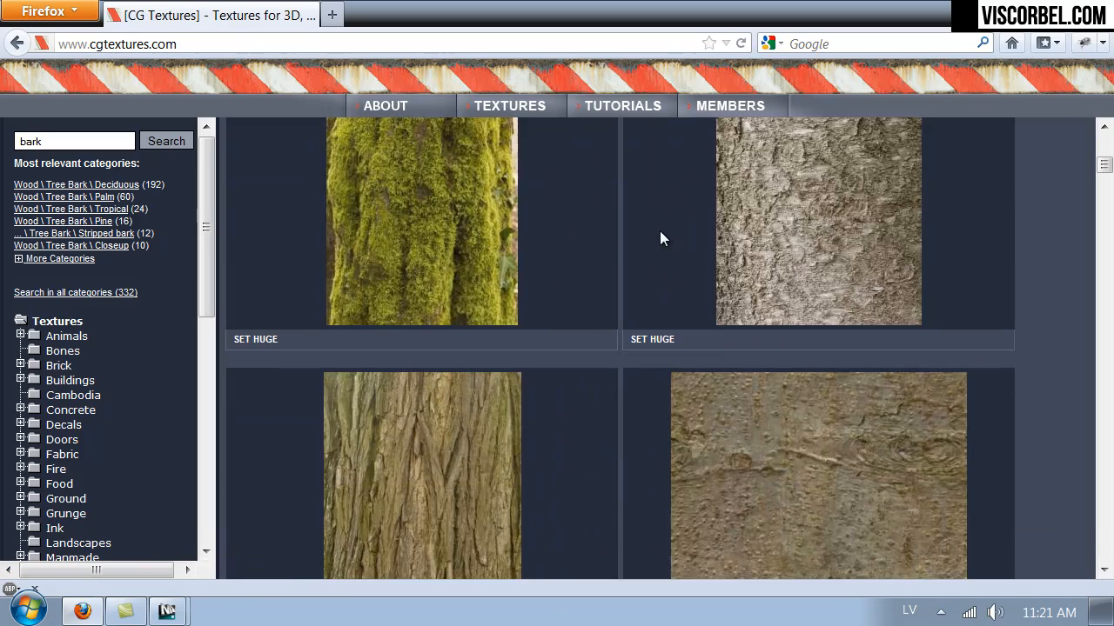
pyautogui.scroll(-10, 597, 237)
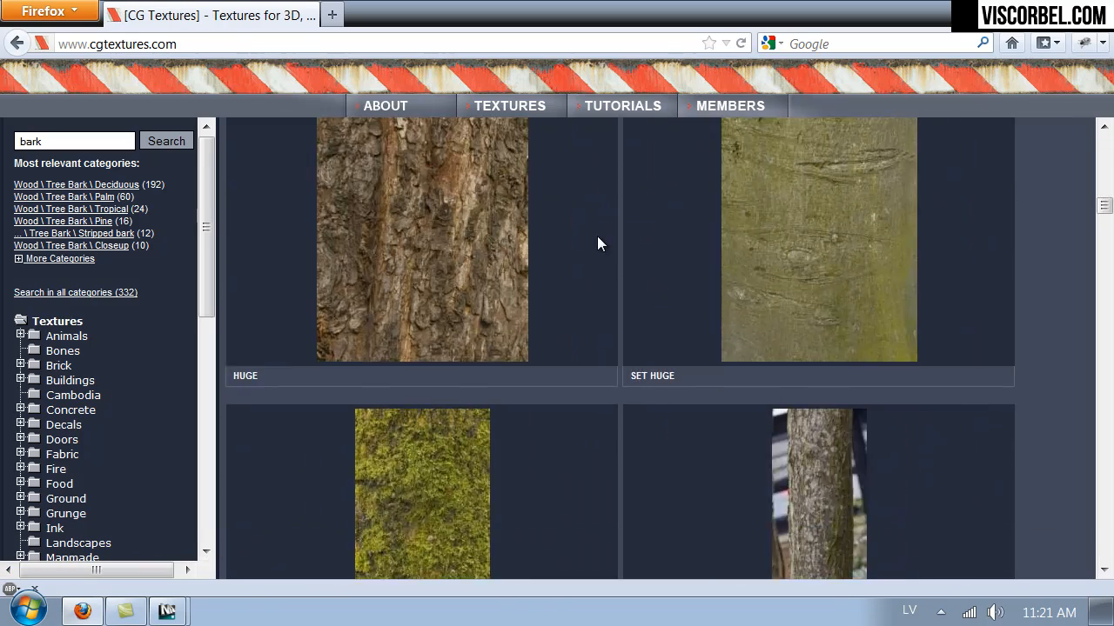
pyautogui.scroll(-10, 597, 238)
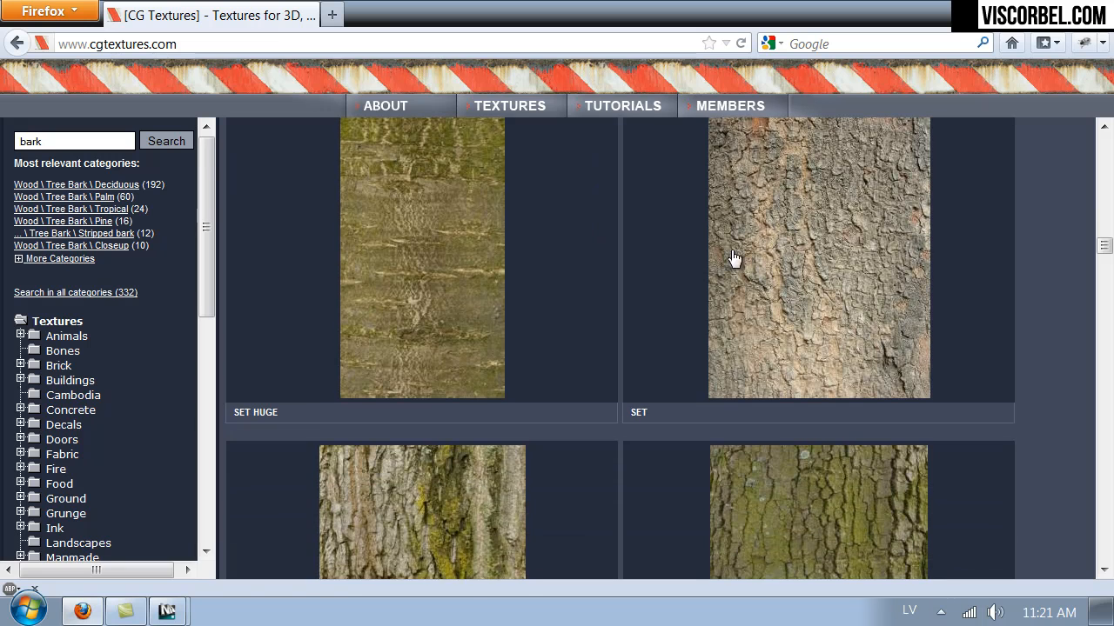
pyautogui.moveTo(798, 259)
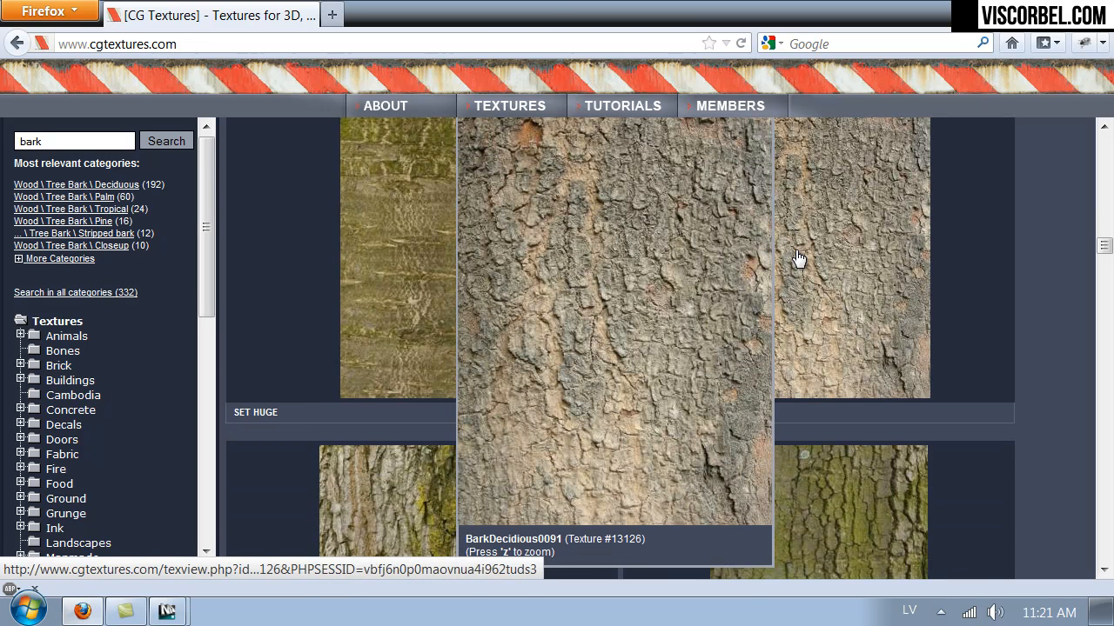
pyautogui.click(798, 258)
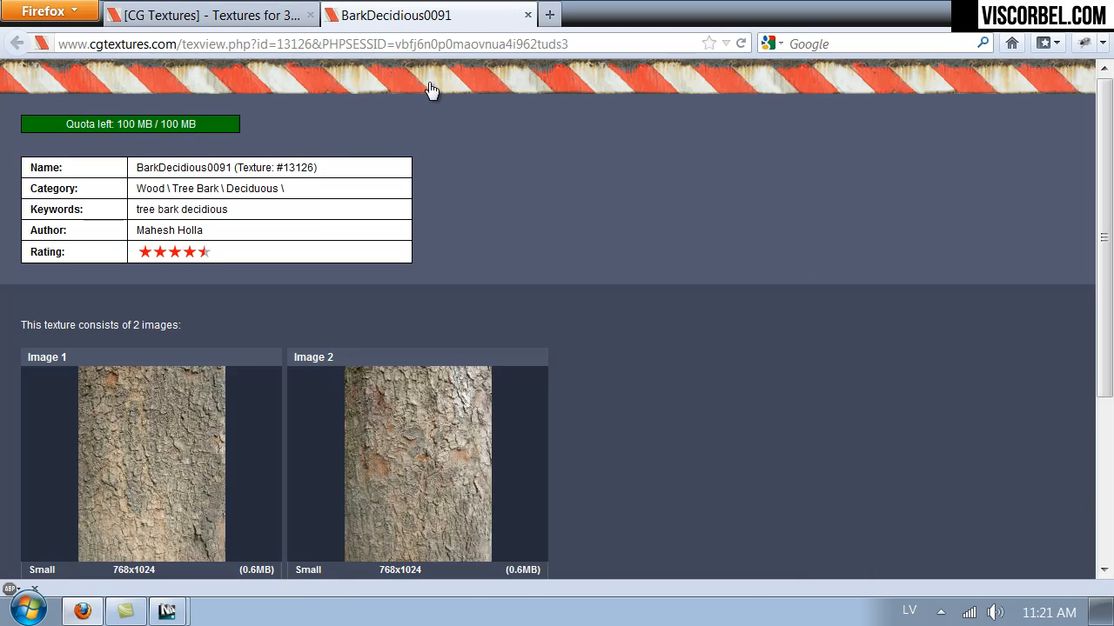
# Get the large 2736x3648 version of Image 1 of BarkDecidious0091 and open it in Photoshop.
pyautogui.scroll(-3, 595, 239)
pyautogui.moveTo(385, 261)
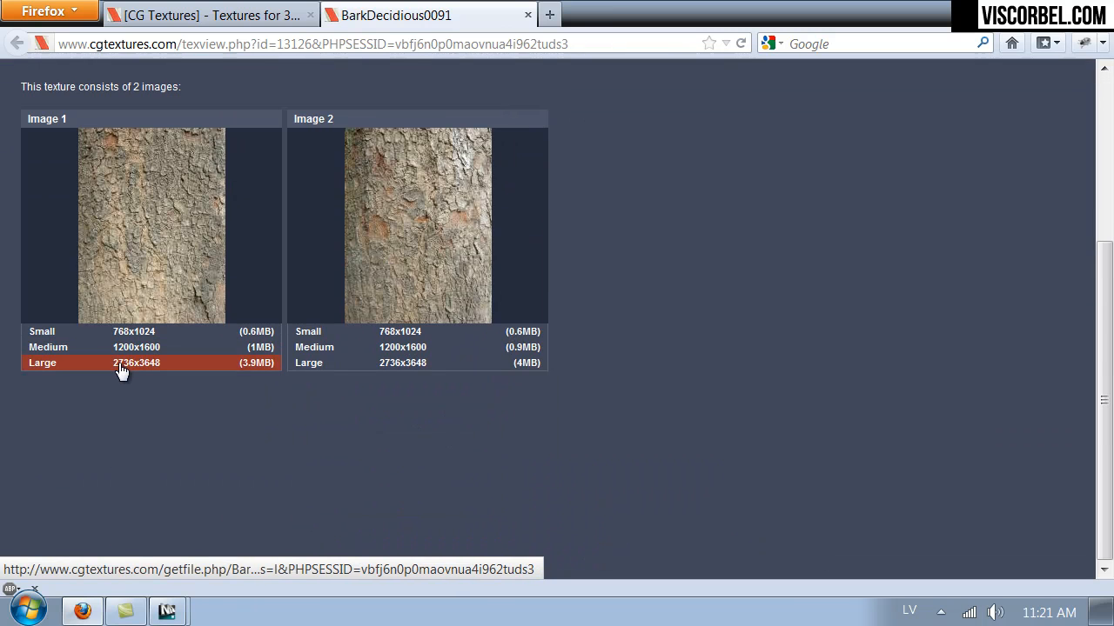
pyautogui.moveTo(185, 251)
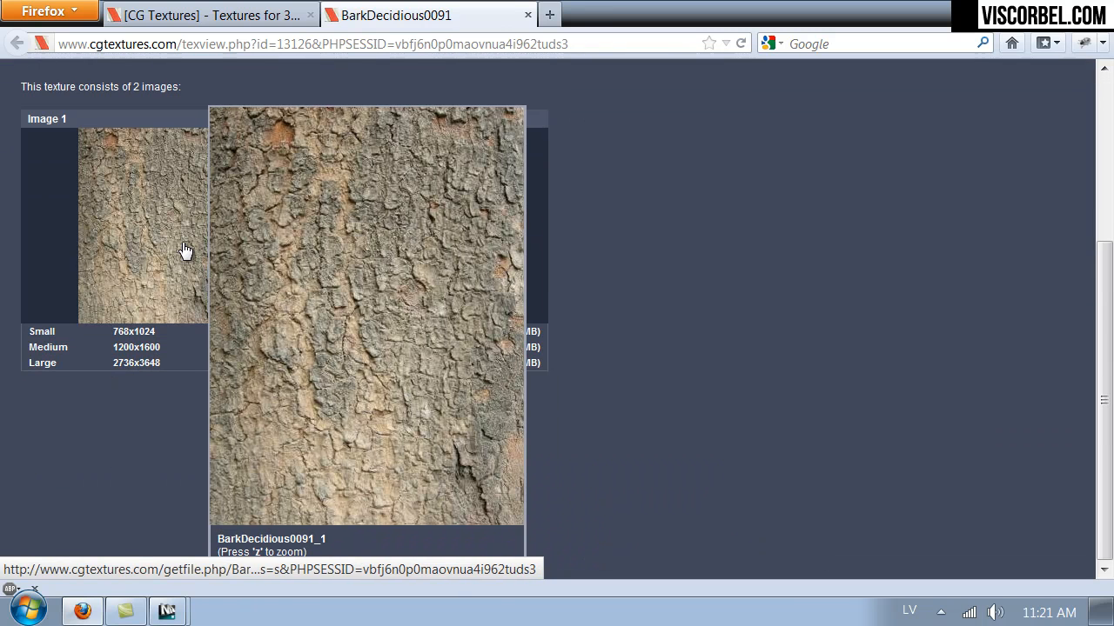
pyautogui.click(116, 365)
pyautogui.click(966, 541)
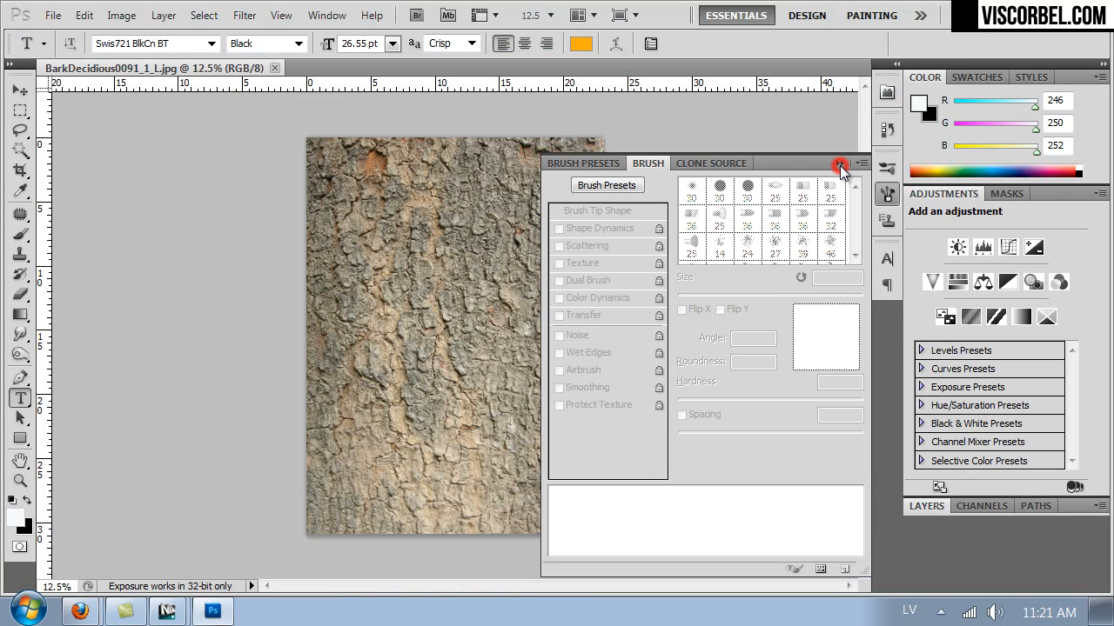
# Collapse the Brush panel and offset the bark image +4112 pixels right and +1316 pixels down with Wrap Around.
pyautogui.click(840, 164)
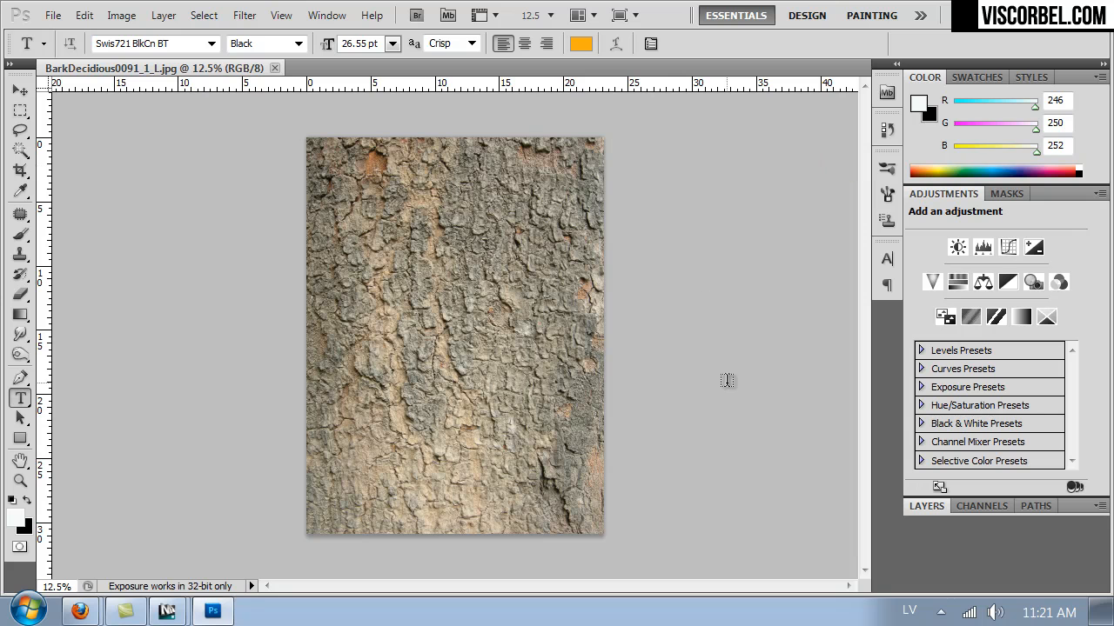
pyautogui.click(244, 16)
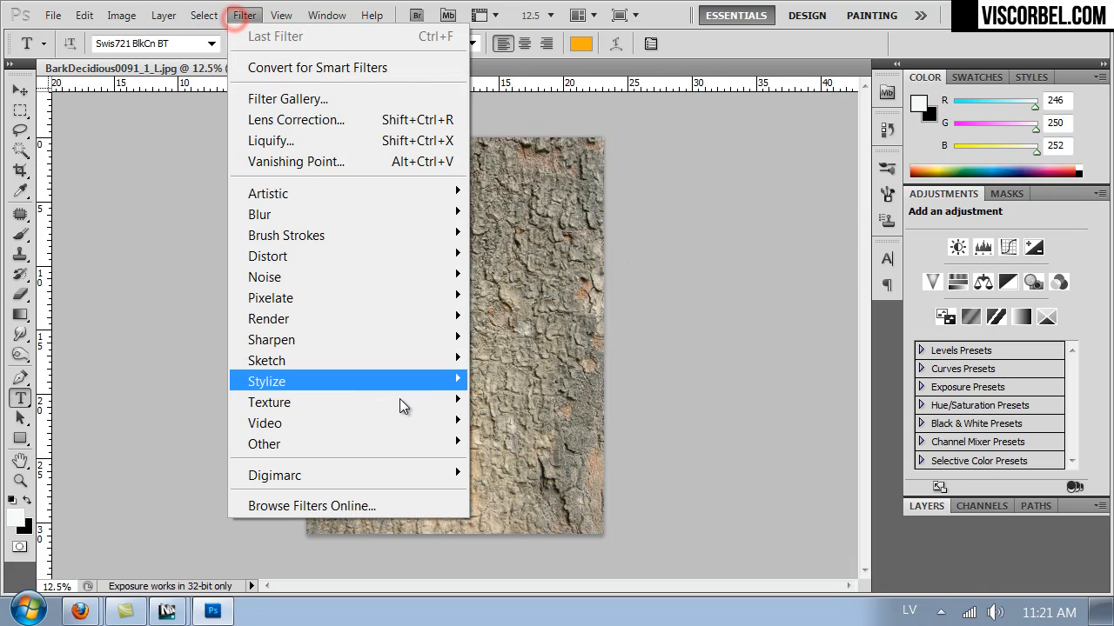
pyautogui.moveTo(394, 448)
pyautogui.click(509, 526)
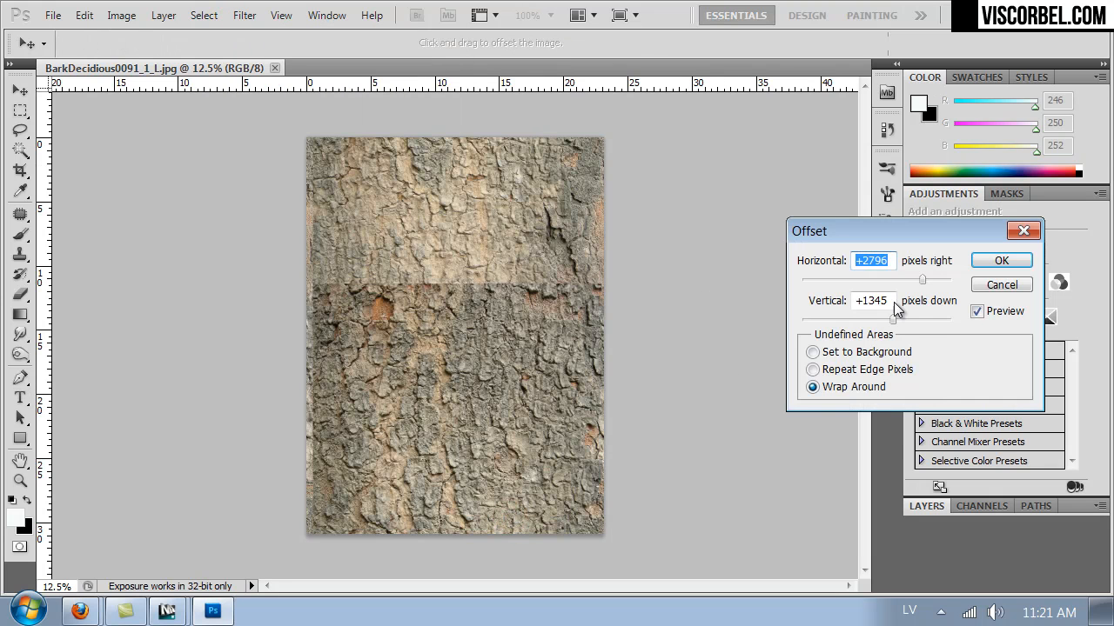
pyautogui.moveTo(892, 319)
pyautogui.mouseDown()
pyautogui.moveTo(877, 317)
pyautogui.moveTo(894, 319)
pyautogui.mouseUp()
pyautogui.moveTo(924, 280); pyautogui.dragTo(938, 281)
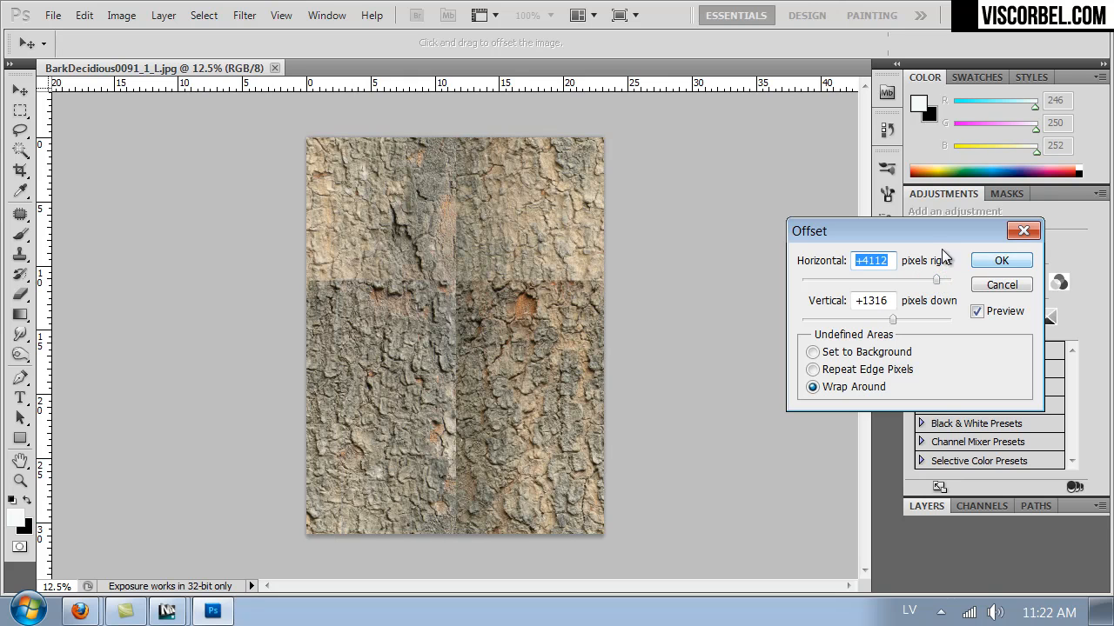
pyautogui.click(1002, 263)
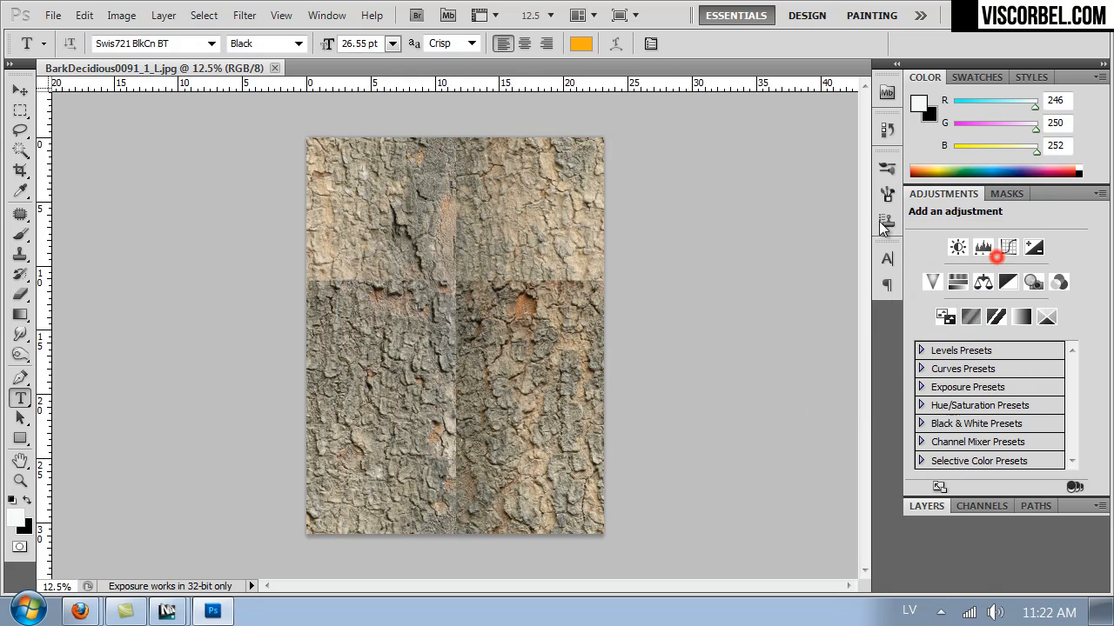
# Set up the Clone Stamp tool with a soft brush of about 12% hardness and a size of 442 px.
pyautogui.click(19, 254)
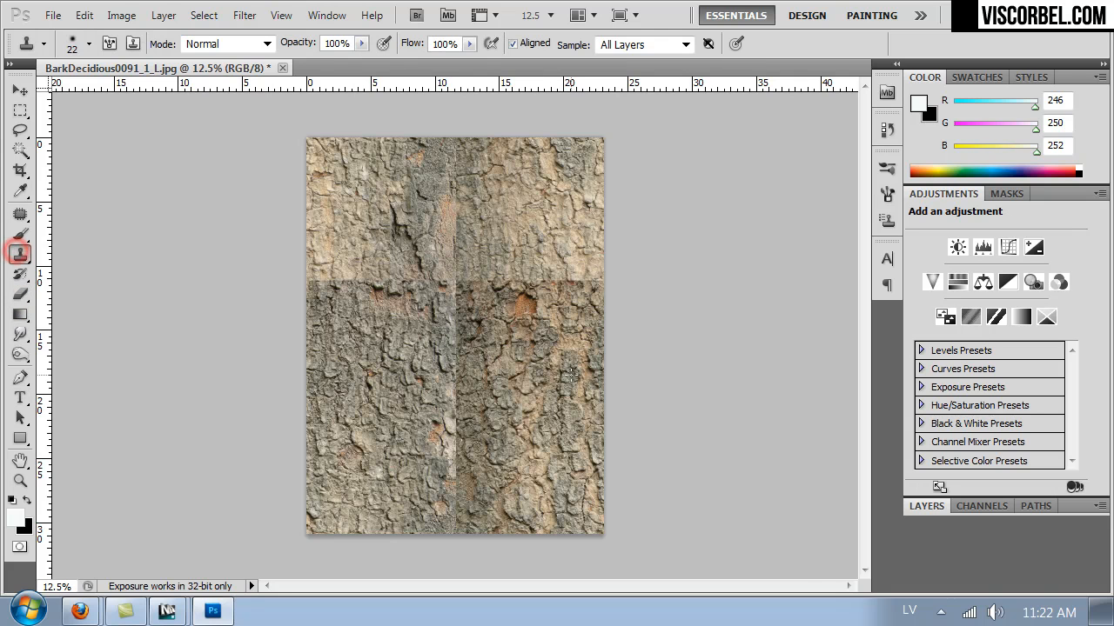
pyautogui.rightClick(576, 379)
pyautogui.moveTo(648, 444); pyautogui.dragTo(613, 444)
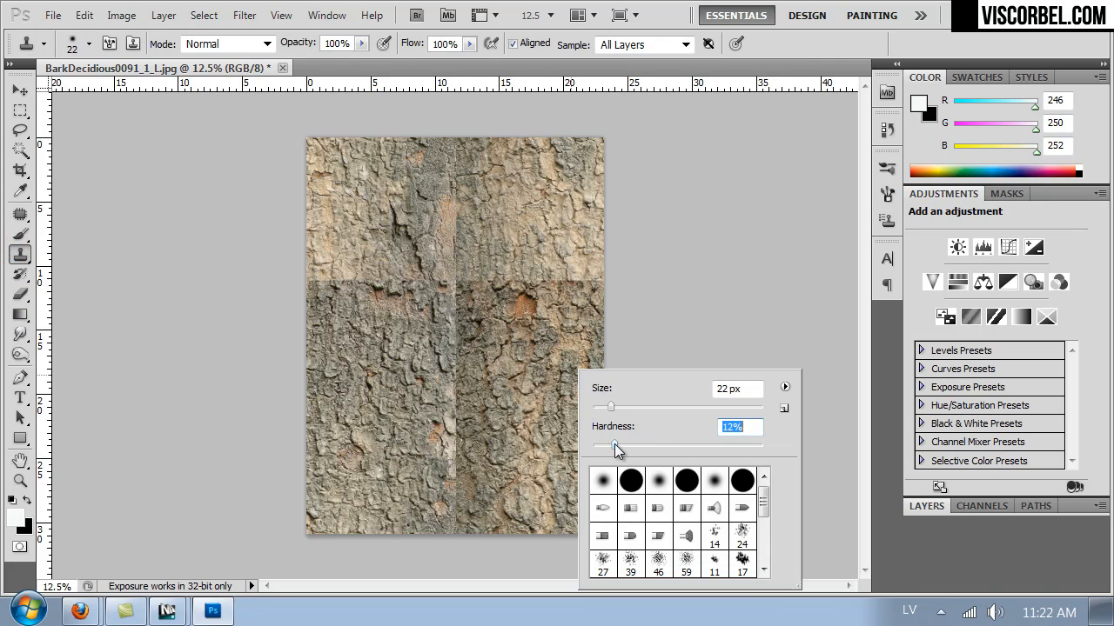
pyautogui.moveTo(719, 413); pyautogui.dragTo(741, 409)
# Clone clean bark over the vertical and horizontal seams crossing the middle of the image, up to its upper edge.
pyautogui.keyDown('alt'); pyautogui.click(527, 365); pyautogui.keyUp('alt')
pyautogui.moveTo(464, 356)
pyautogui.mouseDown()
pyautogui.moveTo(453, 291)
pyautogui.moveTo(454, 520)
pyautogui.moveTo(470, 502)
pyautogui.mouseUp()
pyautogui.keyDown('alt'); pyautogui.click(524, 408); pyautogui.keyUp('alt')
pyautogui.moveTo(449, 292); pyautogui.dragTo(459, 299)
pyautogui.keyDown('alt'); pyautogui.click(393, 216); pyautogui.keyUp('alt')
pyautogui.moveTo(392, 296)
pyautogui.mouseDown()
pyautogui.moveTo(315, 282)
pyautogui.moveTo(435, 296)
pyautogui.mouseUp()
pyautogui.keyDown('alt'); pyautogui.click(400, 230); pyautogui.keyUp('alt')
pyautogui.moveTo(485, 250)
pyautogui.mouseDown()
pyautogui.moveTo(579, 272)
pyautogui.moveTo(529, 314)
pyautogui.moveTo(596, 291)
pyautogui.moveTo(460, 233)
pyautogui.moveTo(453, 159)
pyautogui.mouseUp()
pyautogui.keyDown('alt'); pyautogui.click(544, 203); pyautogui.keyUp('alt')
pyautogui.keyDown('alt'); pyautogui.click(527, 223); pyautogui.keyUp('alt')
pyautogui.keyDown('alt'); pyautogui.click(532, 223); pyautogui.keyUp('alt')
pyautogui.click(459, 148)
pyautogui.keyDown('alt'); pyautogui.click(542, 221); pyautogui.keyUp('alt')
pyautogui.click(455, 140)
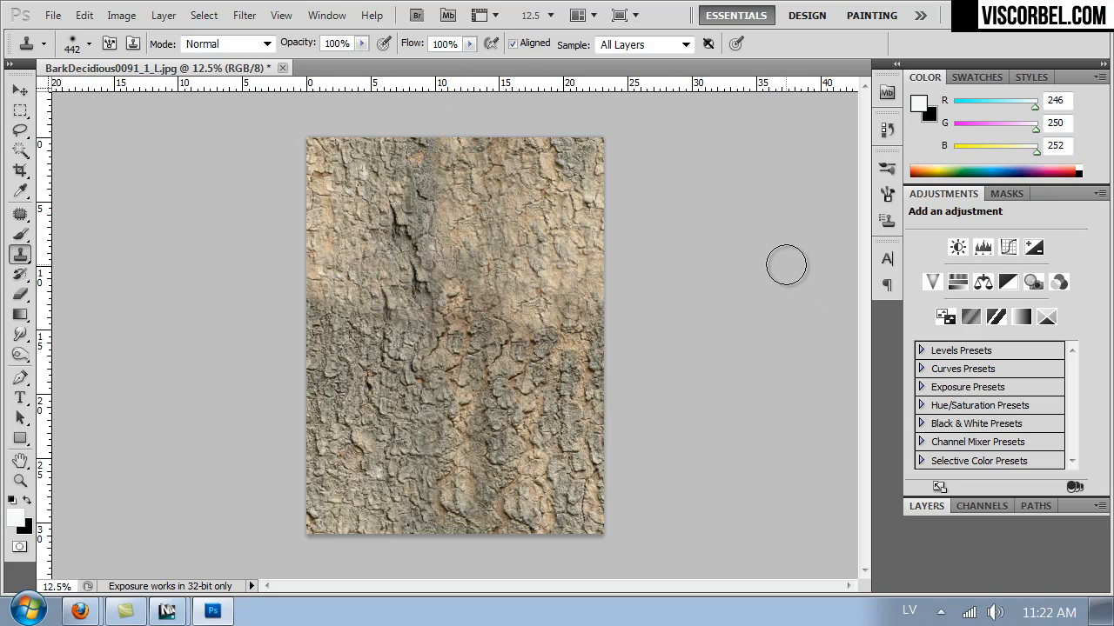
# Reapply the Offset filter twice and clone bark over the remaining vertical seam in the lower middle of the image.
pyautogui.hotkey('ctrl', 'f')
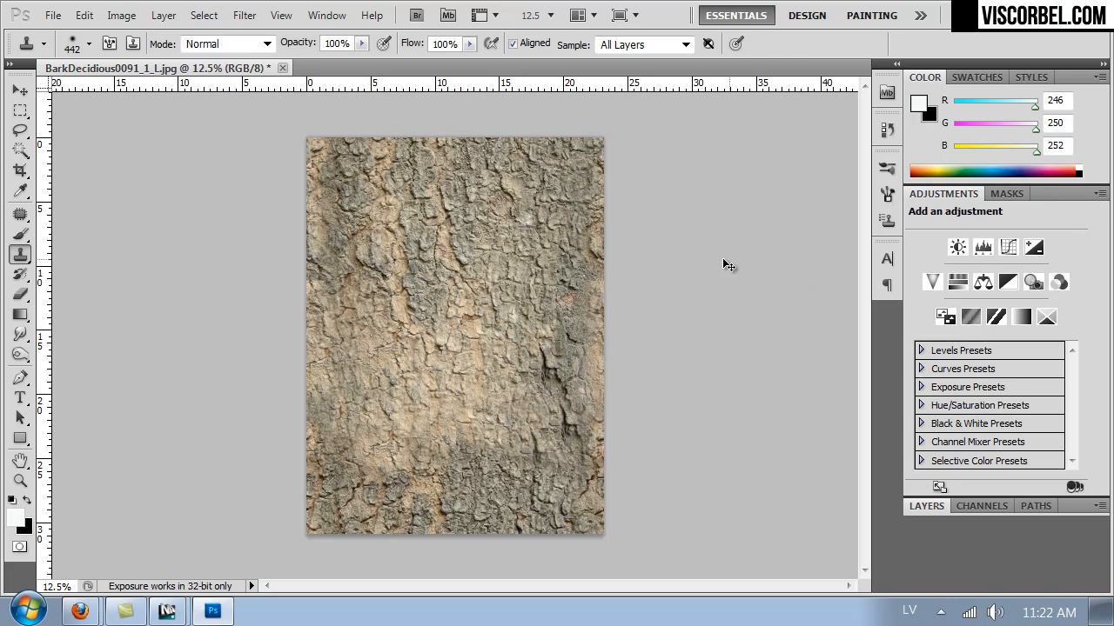
pyautogui.hotkey('ctrl', 'f')
pyautogui.keyDown('alt'); pyautogui.click(534, 344); pyautogui.keyUp('alt')
pyautogui.moveTo(454, 424); pyautogui.dragTo(457, 508)
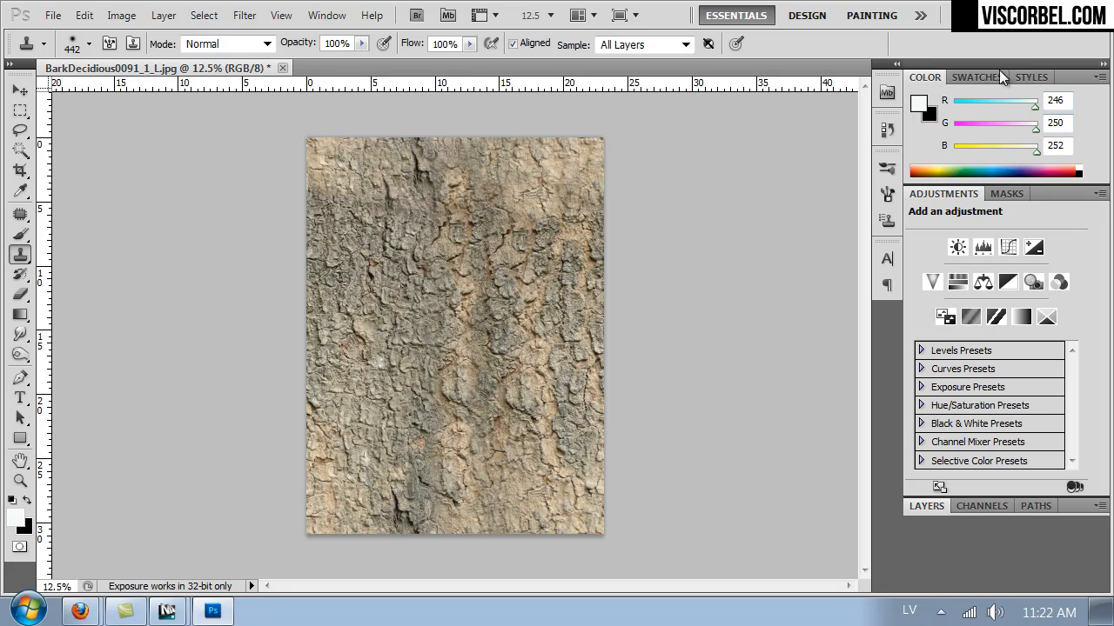
# Darken the bark image with a Curves adjustment, pulling a point at input 159 down to output 106.
pyautogui.click(120, 15)
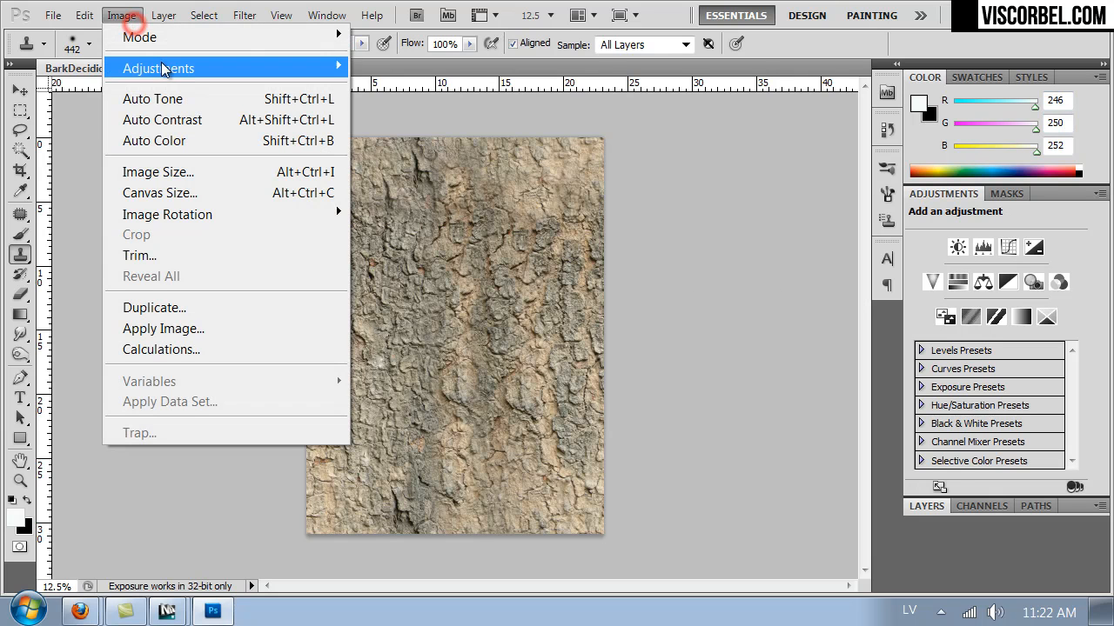
pyautogui.moveTo(158, 68)
pyautogui.click(385, 110)
pyautogui.moveTo(557, 200); pyautogui.dragTo(559, 243)
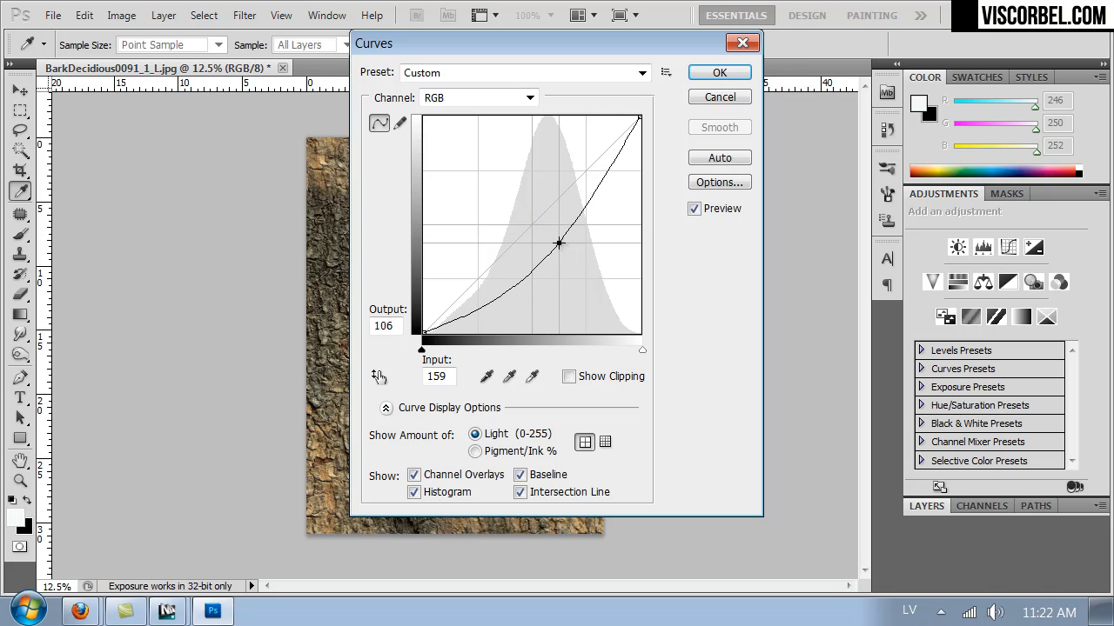
pyautogui.click(724, 73)
# Lower the bark's lightness to -37 and slightly raise its saturation with a Hue/Saturation adjustment.
pyautogui.hotkey('ctrl', 'u')
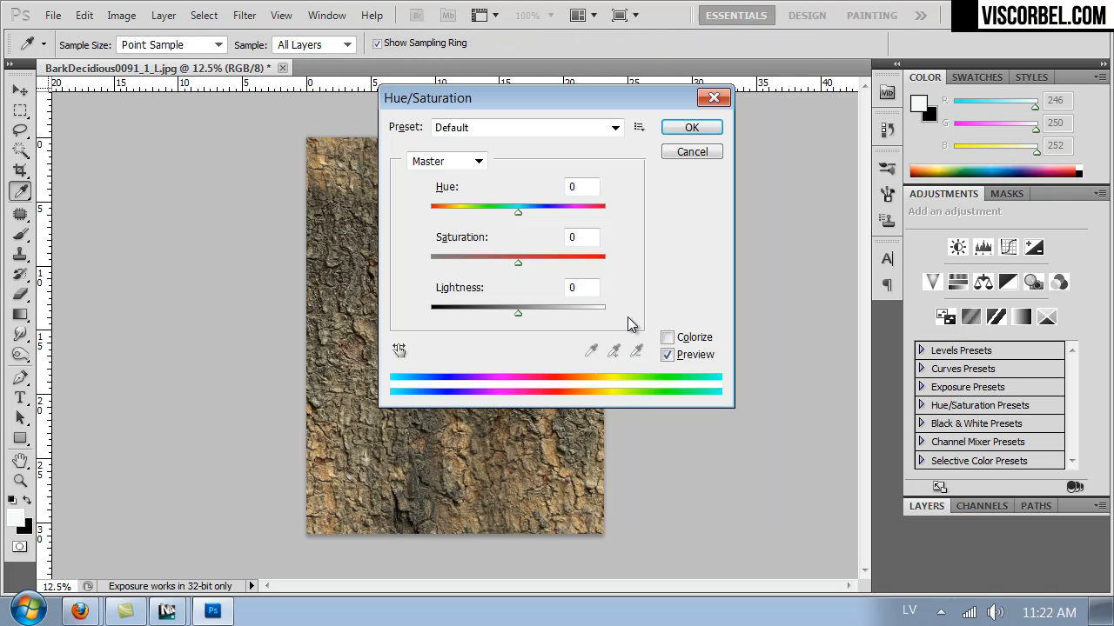
pyautogui.moveTo(498, 320); pyautogui.dragTo(487, 313)
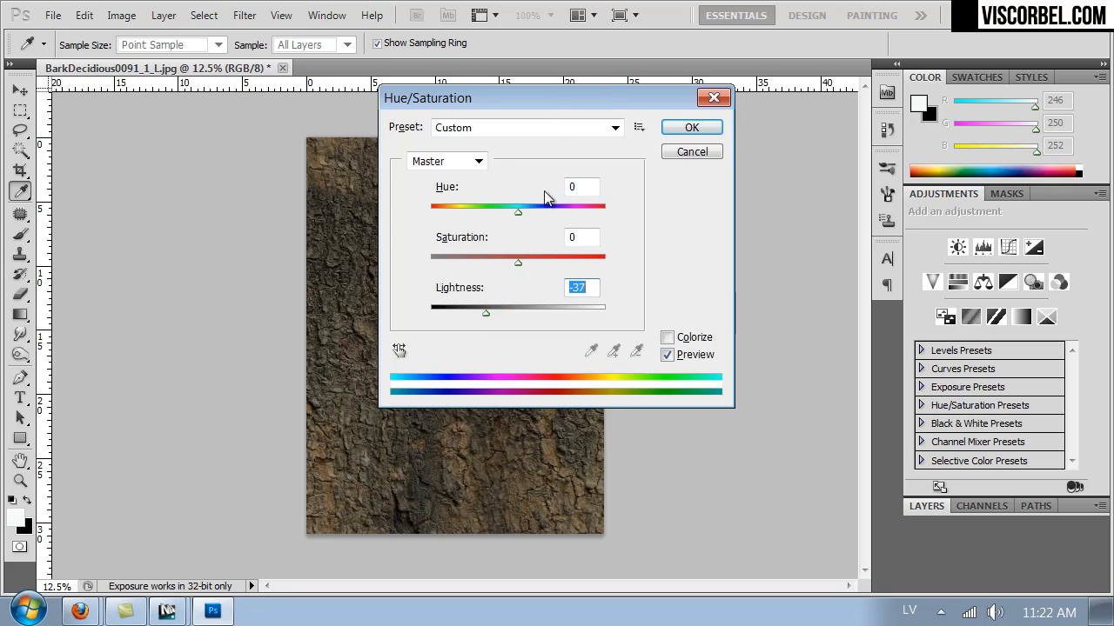
pyautogui.moveTo(533, 97); pyautogui.dragTo(835, 132)
pyautogui.moveTo(821, 298); pyautogui.dragTo(834, 297)
pyautogui.click(993, 162)
pyautogui.press('s')
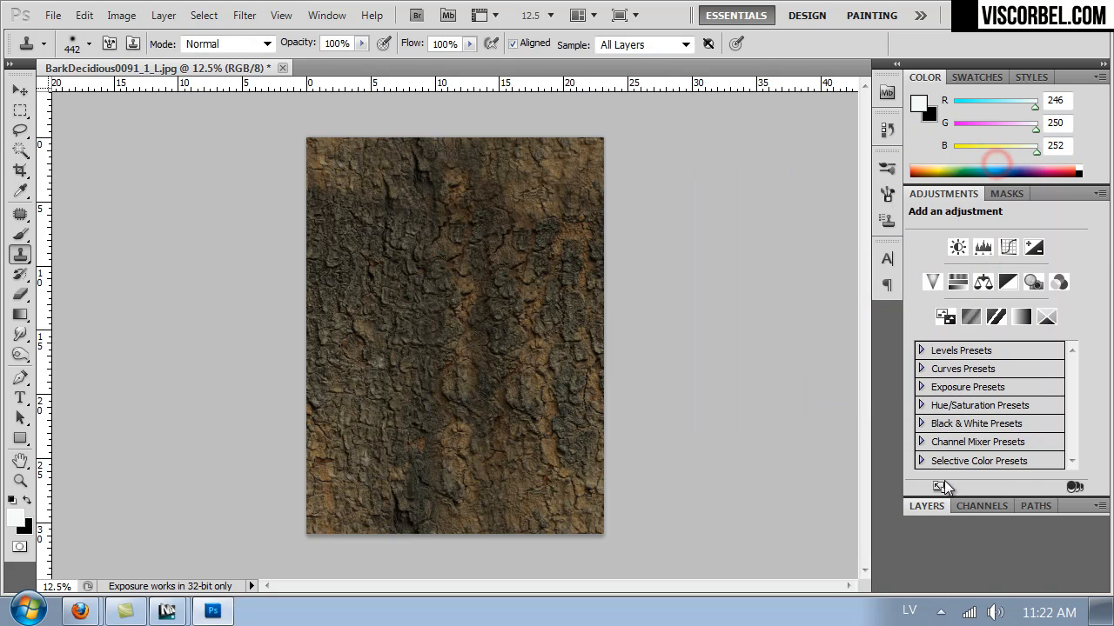
# Add a new layer and fill it with a brown sampled from the bark (RGB 113, 87, 54) using the Paint Bucket.
pyautogui.click(927, 506)
pyautogui.click(1060, 508)
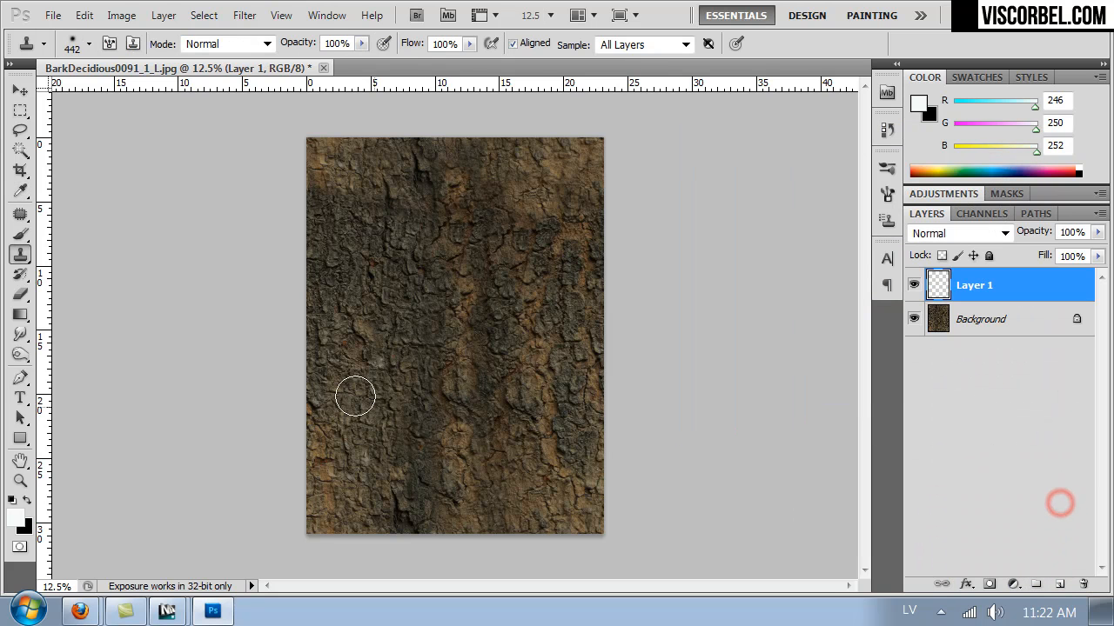
pyautogui.click(24, 320)
pyautogui.click(61, 331)
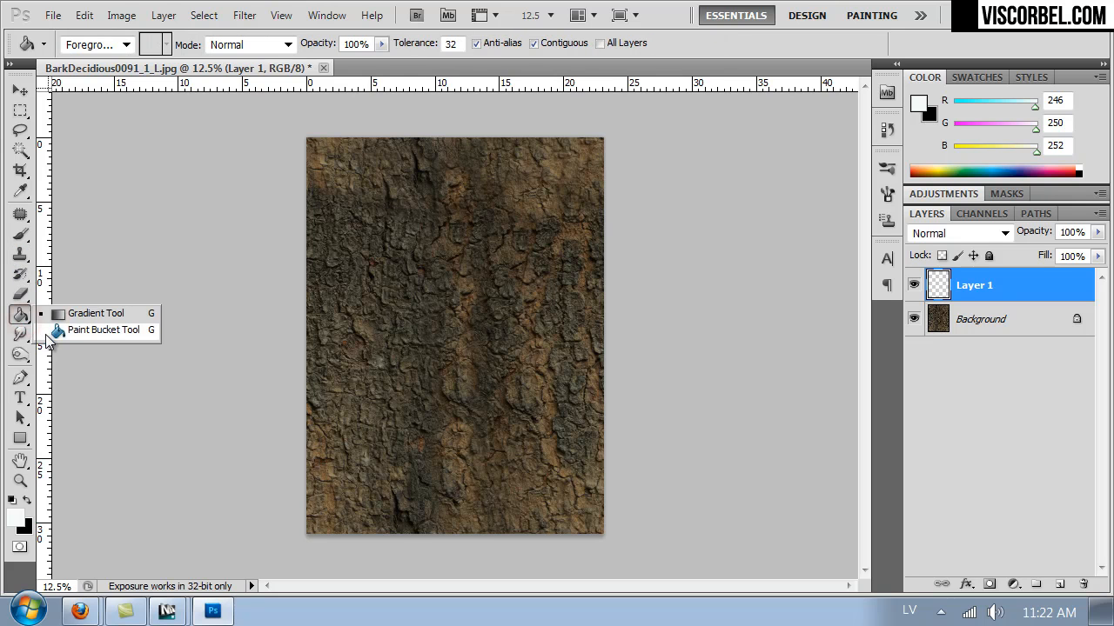
pyautogui.keyDown('alt'); pyautogui.click(552, 422); pyautogui.keyUp('alt')
pyautogui.keyDown('alt'); pyautogui.moveTo(554, 419); pyautogui.dragTo(546, 418); pyautogui.keyUp('alt')
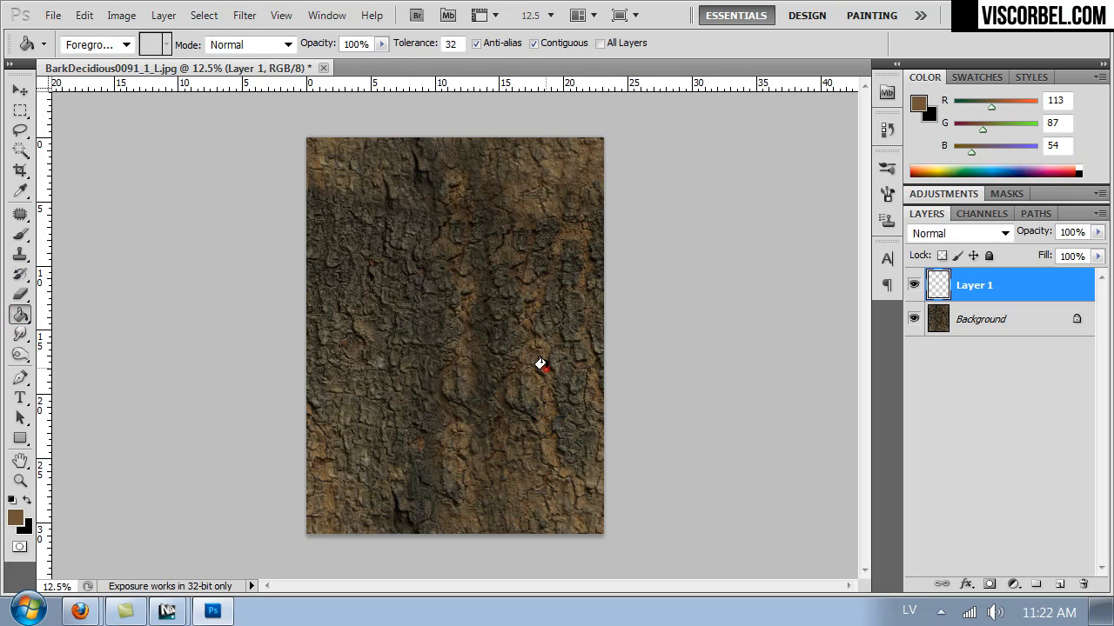
pyautogui.click(546, 369)
# Compare blend modes from Darken to Soft Light on the brown layer and settle on Overlay.
pyautogui.click(968, 237)
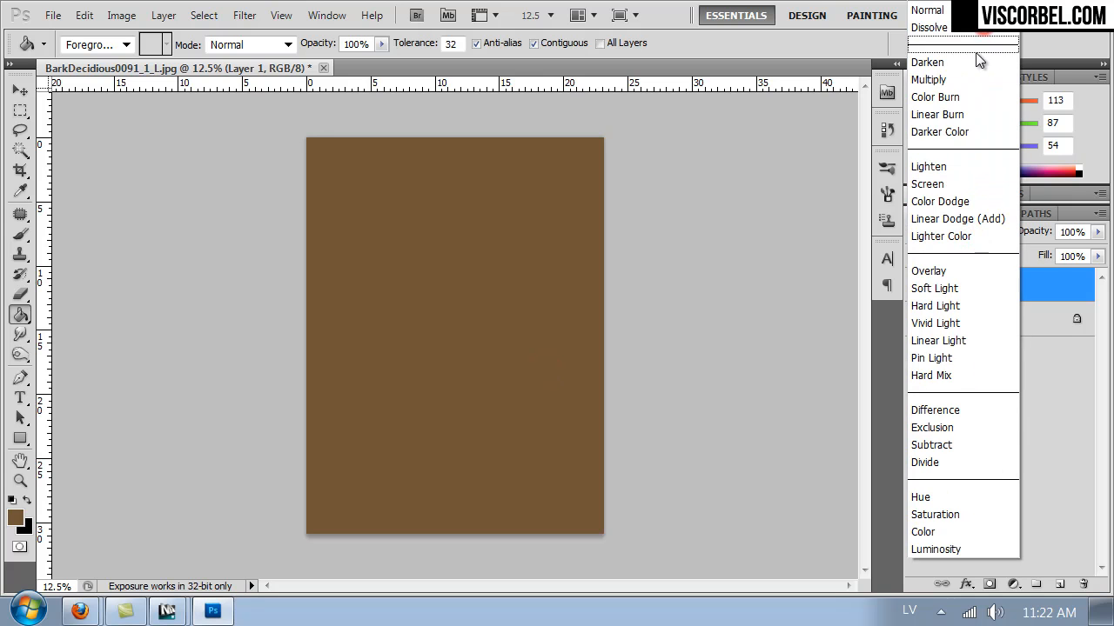
pyautogui.click(976, 52)
pyautogui.click(970, 241)
pyautogui.click(948, 78)
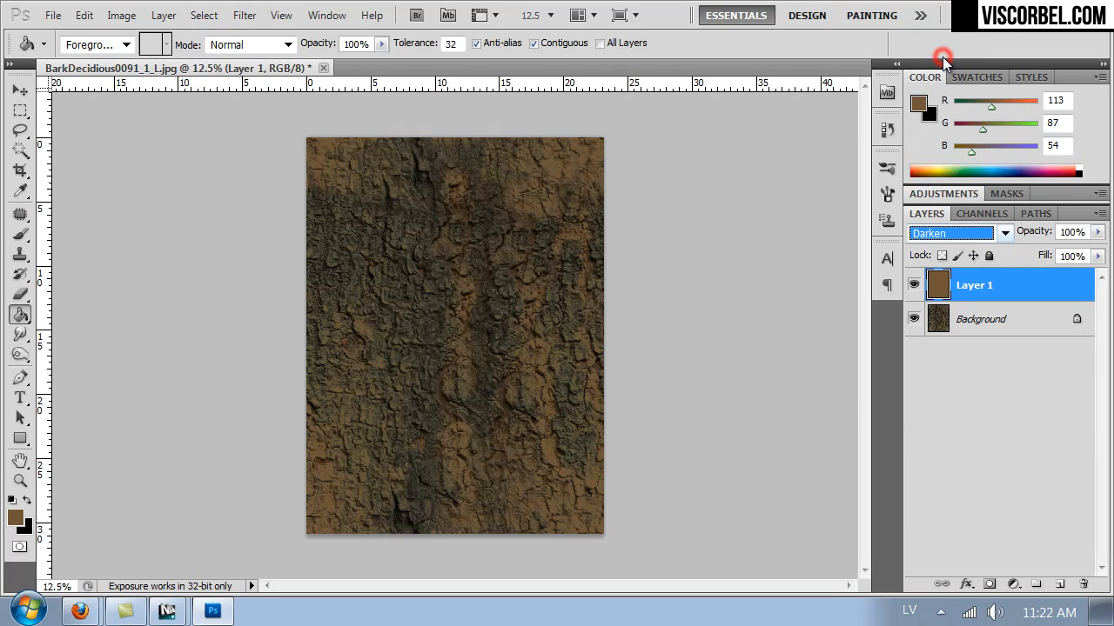
pyautogui.press('Down')
pyautogui.press('Down')
pyautogui.press('Down')
pyautogui.press('Down')
pyautogui.press('Down')
pyautogui.press('Down')
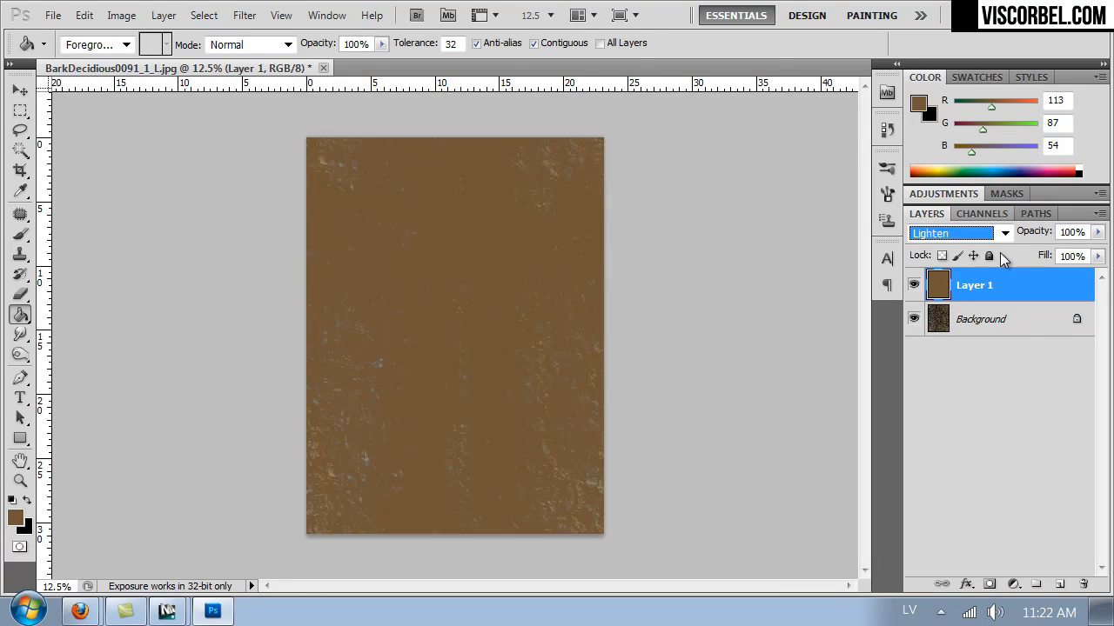
pyautogui.press('Down')
pyautogui.press('Down')
pyautogui.press('Down')
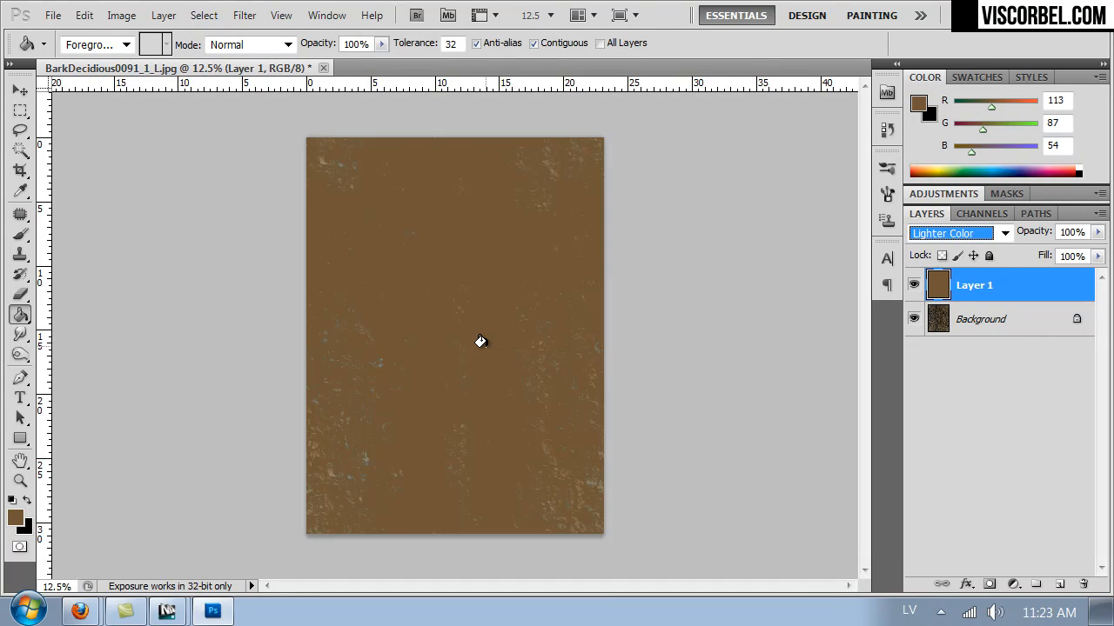
pyautogui.press('Down')
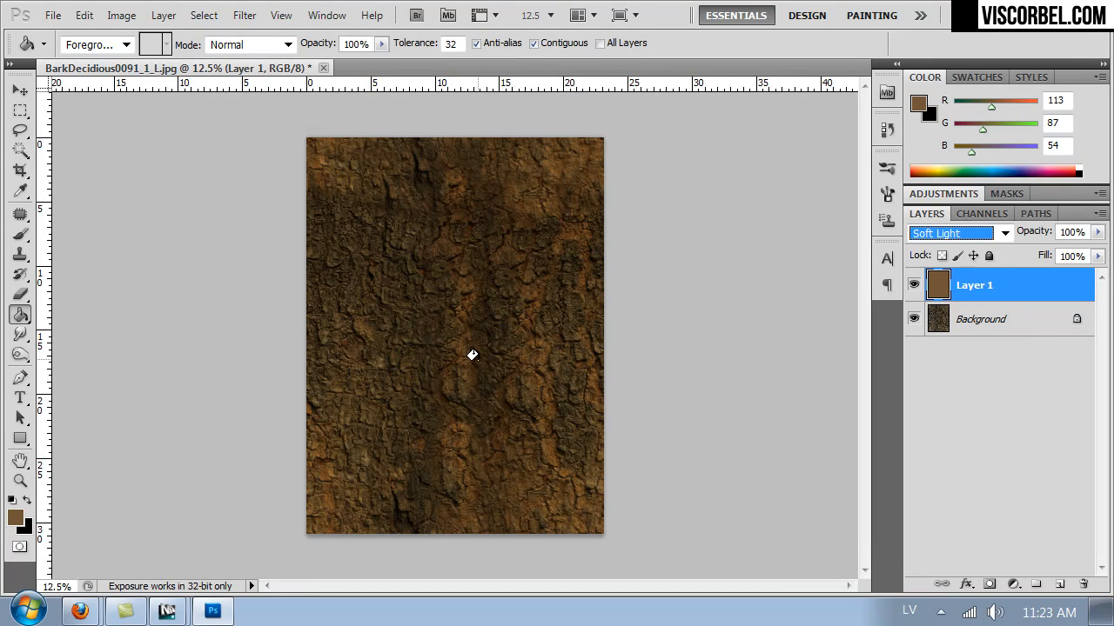
pyautogui.press('Up')
pyautogui.press('Up')
# Reduce the brown layer's opacity to 30% and merge it with the bark background.
pyautogui.moveTo(1098, 233); pyautogui.dragTo(1035, 252)
pyautogui.click(968, 319)
pyautogui.click(983, 287)
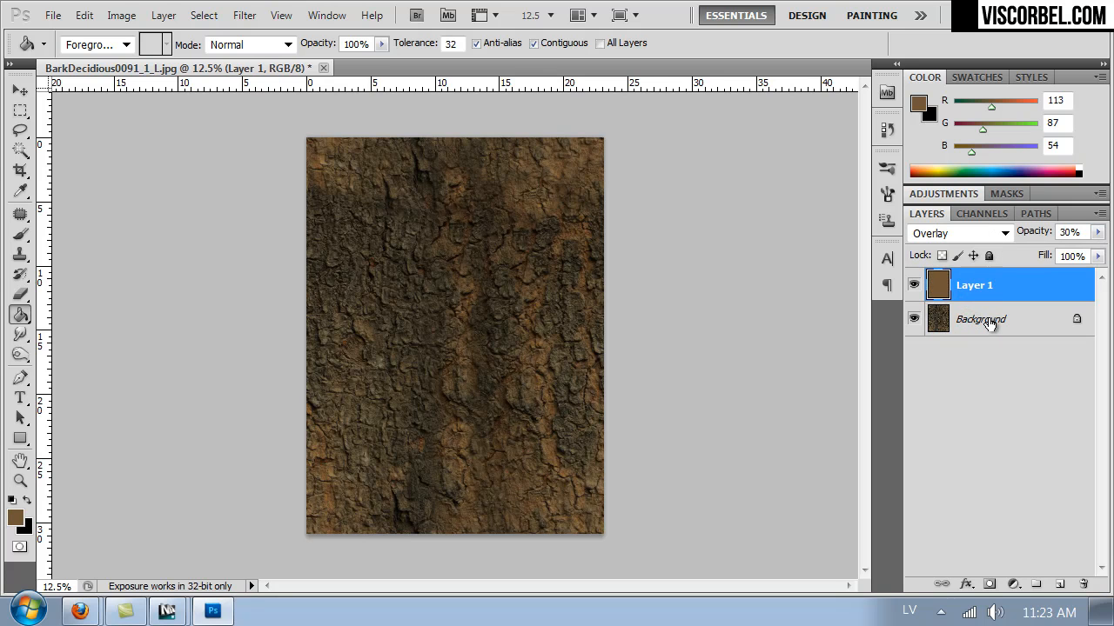
pyautogui.hotkey('ctrl', 'shift', 'e')
# Save the image as the JPEG spruce_bark in the VOL2 Textures folder with the default quality options.
pyautogui.hotkey('ctrl', 'shift', 's')
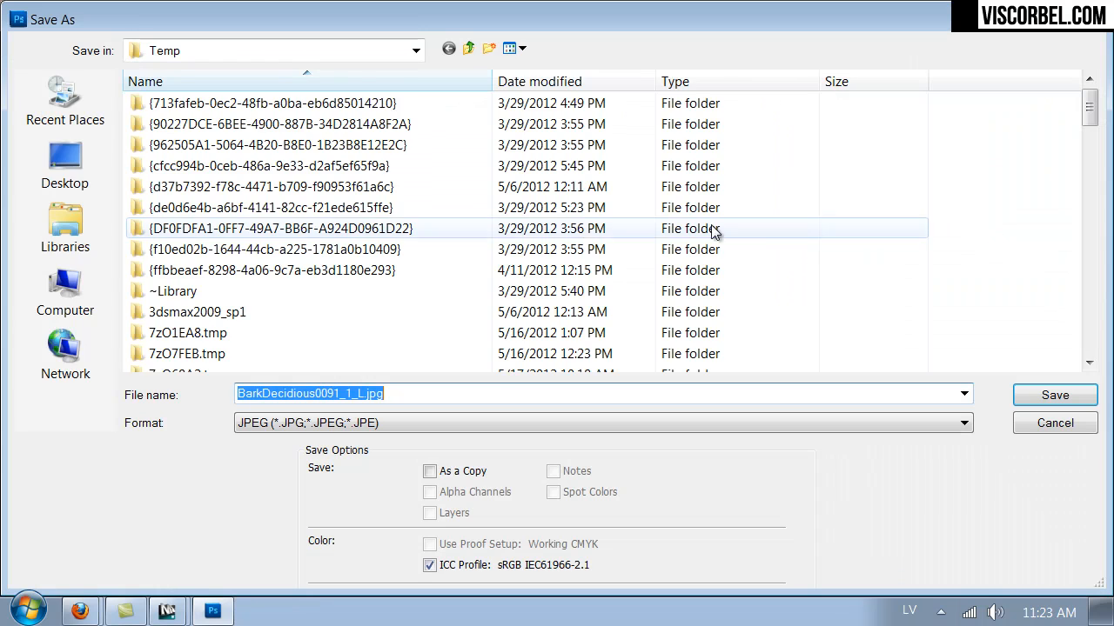
pyautogui.click(65, 165)
pyautogui.doubleClick(184, 95)
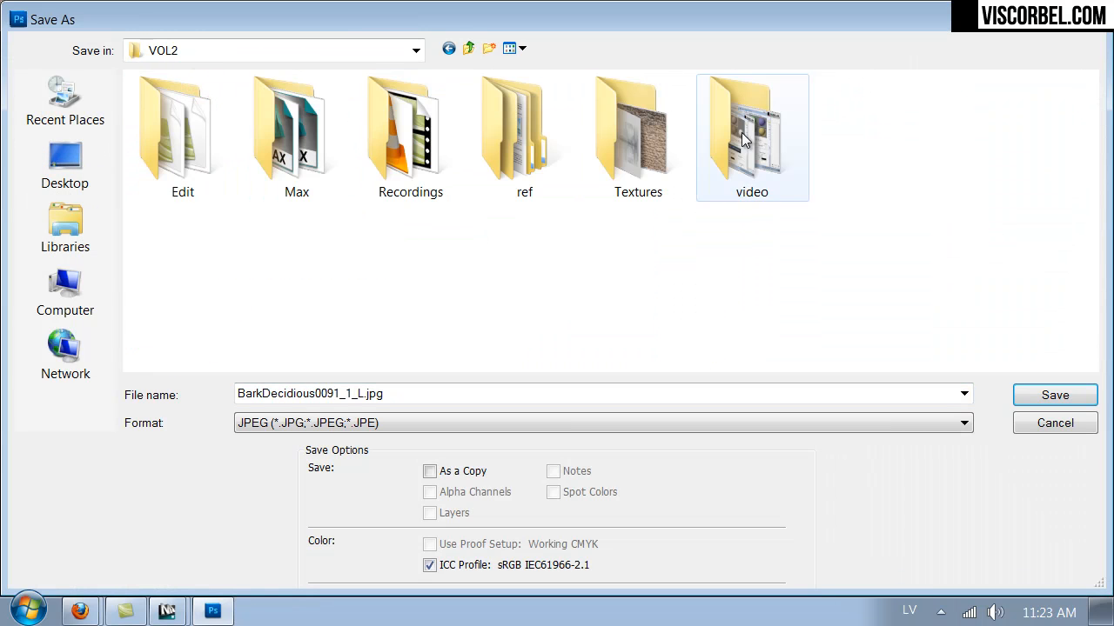
pyautogui.doubleClick(619, 130)
pyautogui.doubleClick(352, 393)
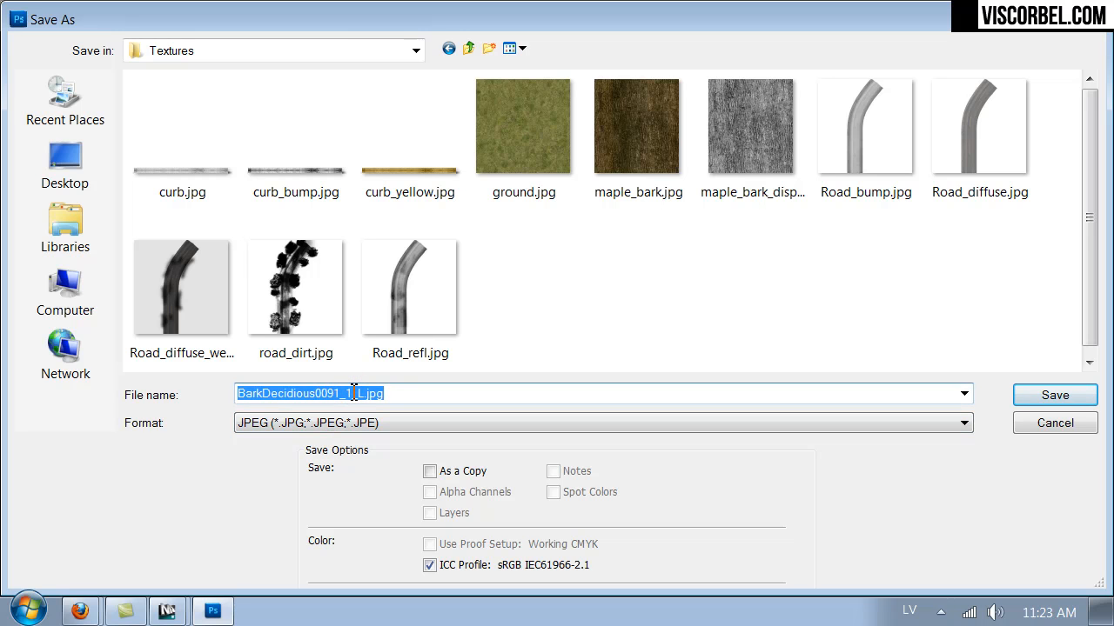
pyautogui.write('spruce_bar')
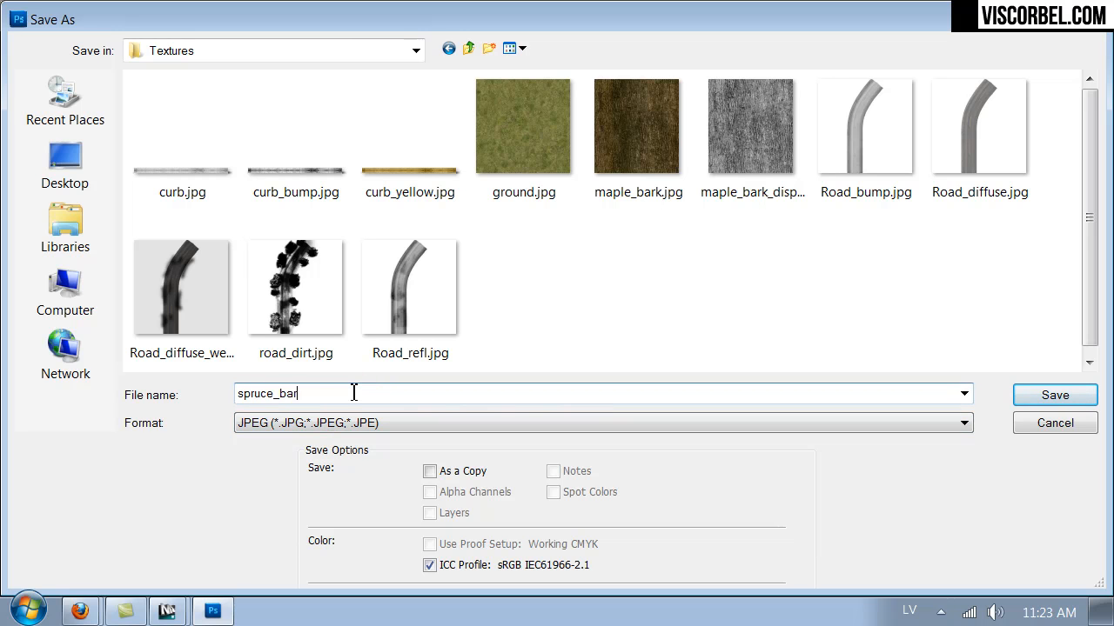
pyautogui.press('Return')
pyautogui.press('Return')
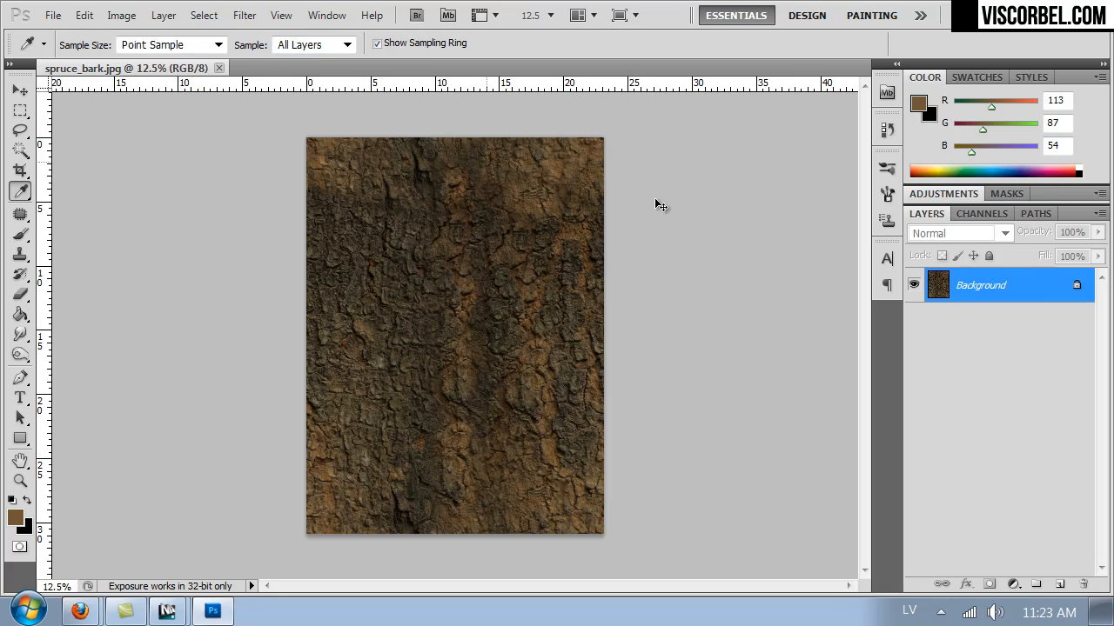
# Desaturate the bark image to greyscale with a Hue/Saturation adjustment.
pyautogui.hotkey('ctrl', 'u')
pyautogui.moveTo(818, 299); pyautogui.dragTo(709, 303)
pyautogui.click(993, 163)
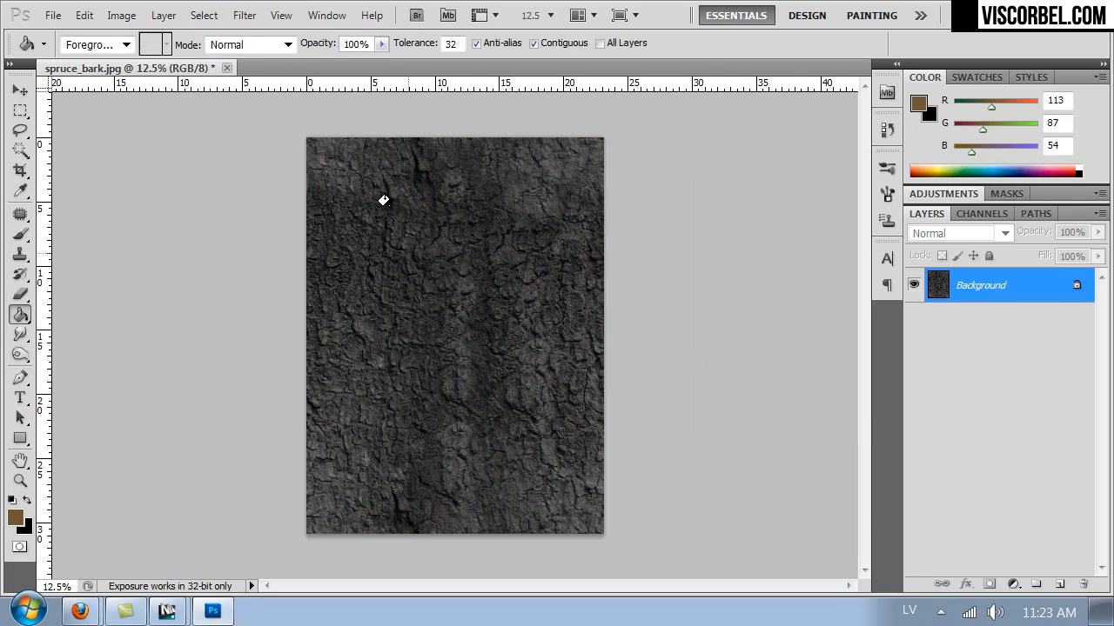
# Brighten the greyscale bark with a two-point Curves adjustment, placing the upper point at input 156, output 230.
pyautogui.click(121, 17)
pyautogui.moveTo(143, 77)
pyautogui.click(454, 111)
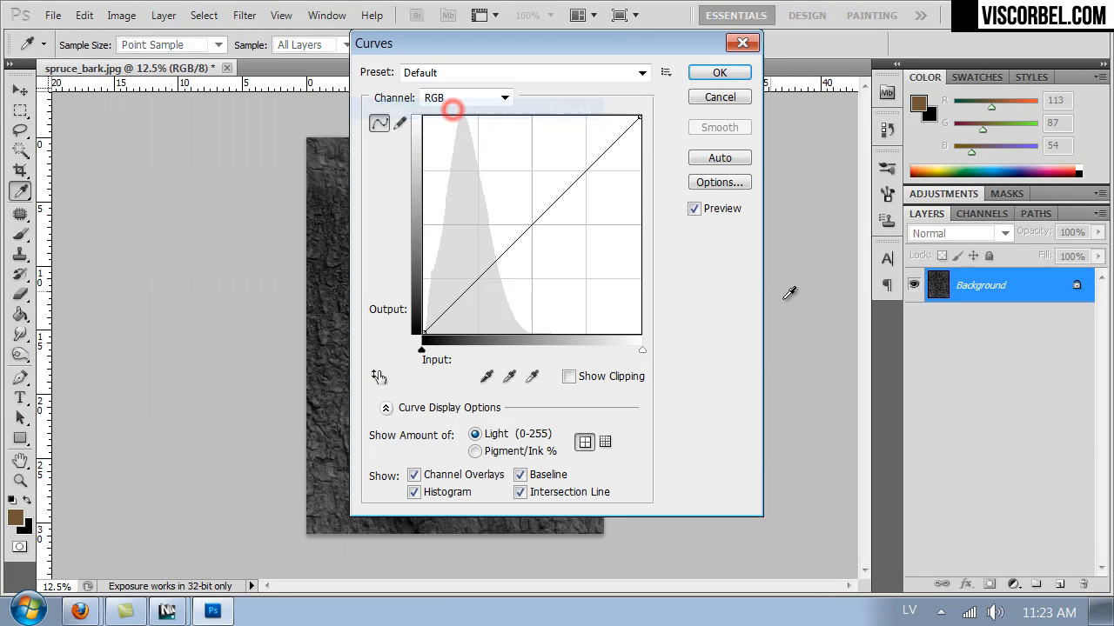
pyautogui.click(519, 214)
pyautogui.moveTo(508, 48); pyautogui.dragTo(933, 256)
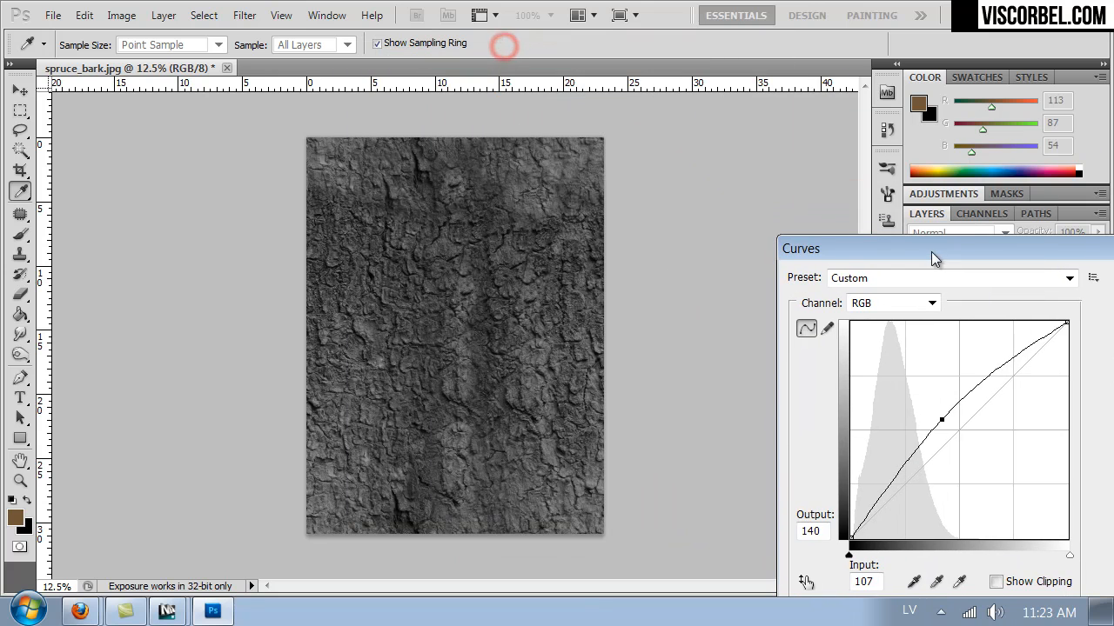
pyautogui.moveTo(941, 420); pyautogui.dragTo(922, 421)
pyautogui.moveTo(991, 372); pyautogui.dragTo(983, 342)
pyautogui.moveTo(1046, 257); pyautogui.dragTo(746, 263)
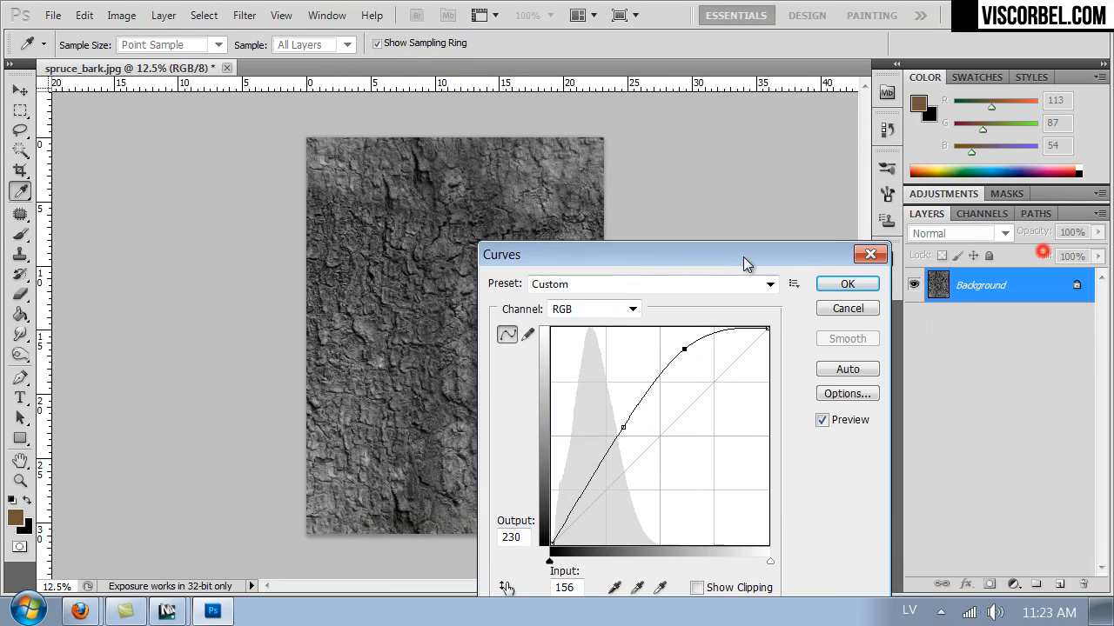
pyautogui.click(847, 283)
# Save the greyscale bark in the Textures folder as spruce_refl.jpg at JPEG quality 10.
pyautogui.hotkey('ctrl', 'shift', 's')
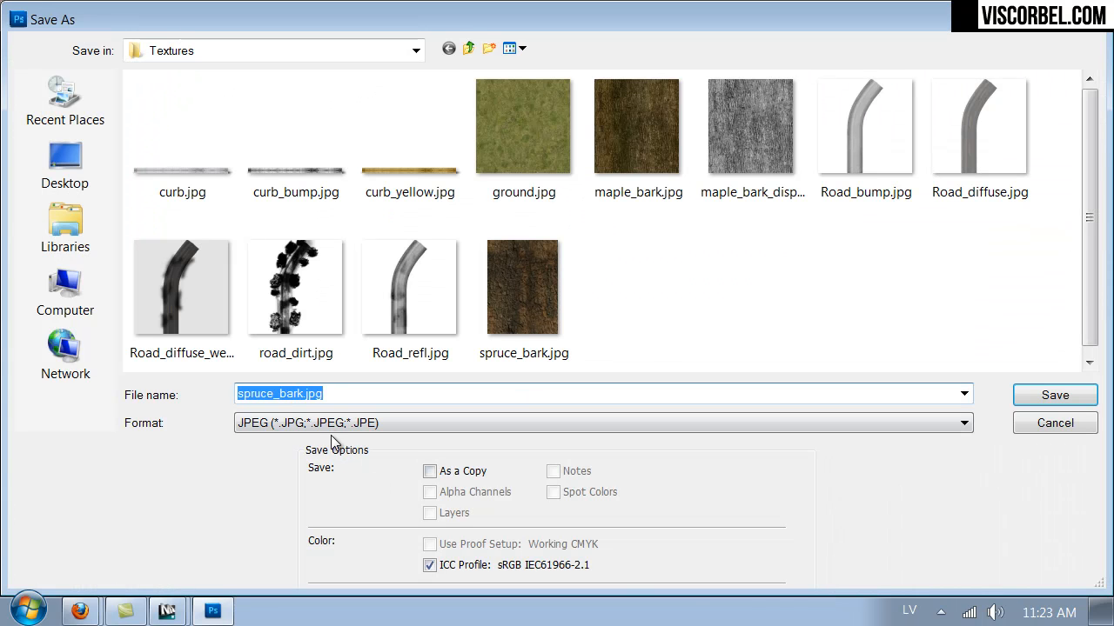
pyautogui.moveTo(280, 396); pyautogui.dragTo(304, 396)
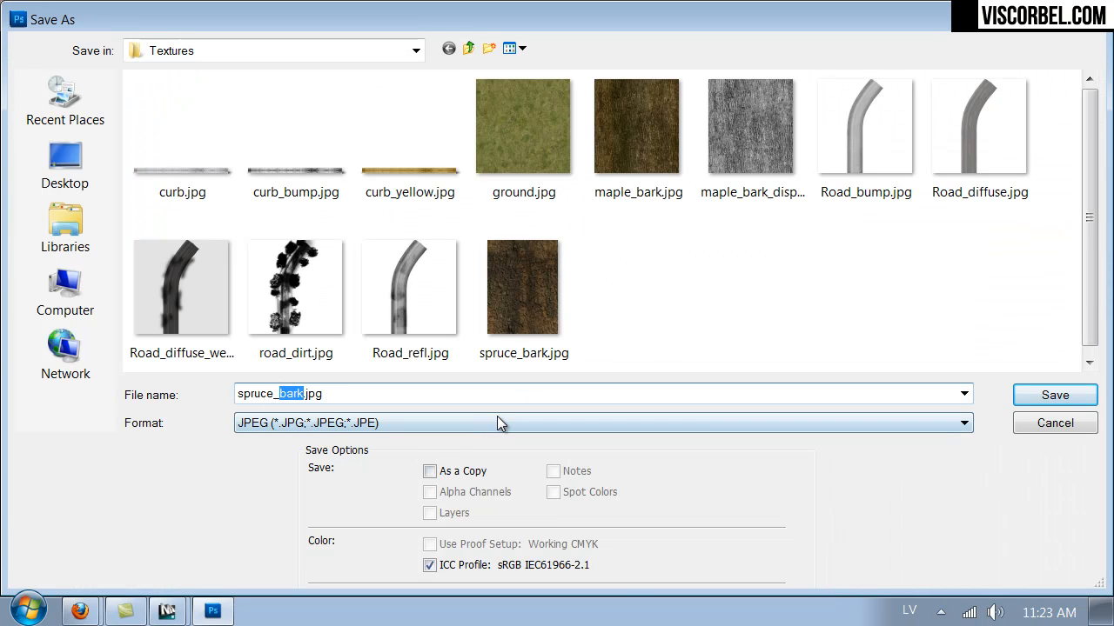
pyautogui.write('refl')
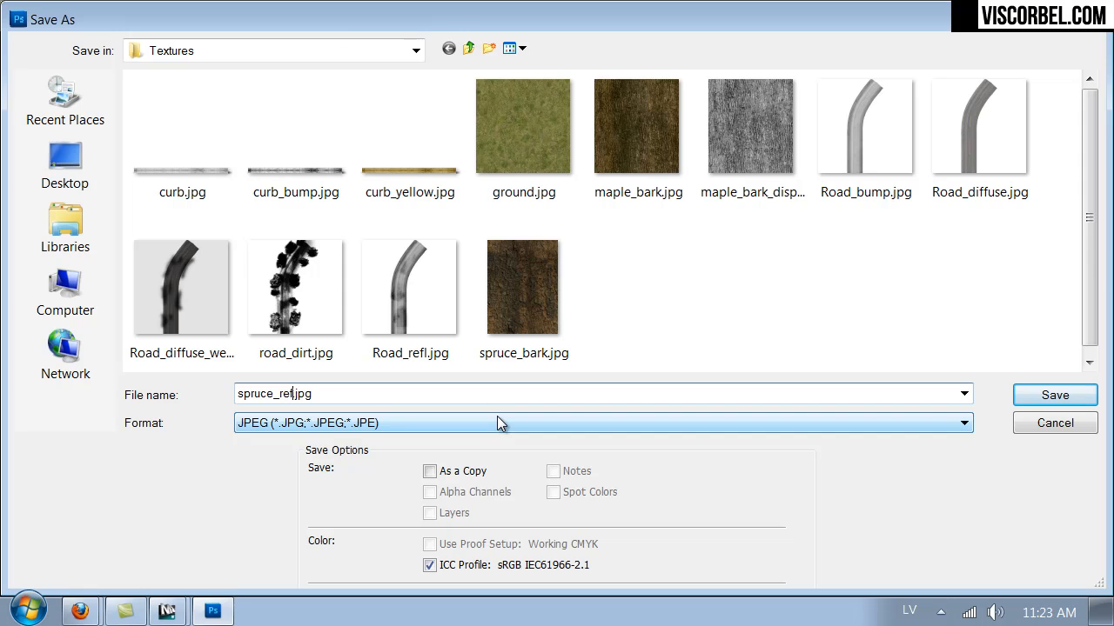
pyautogui.press('Return')
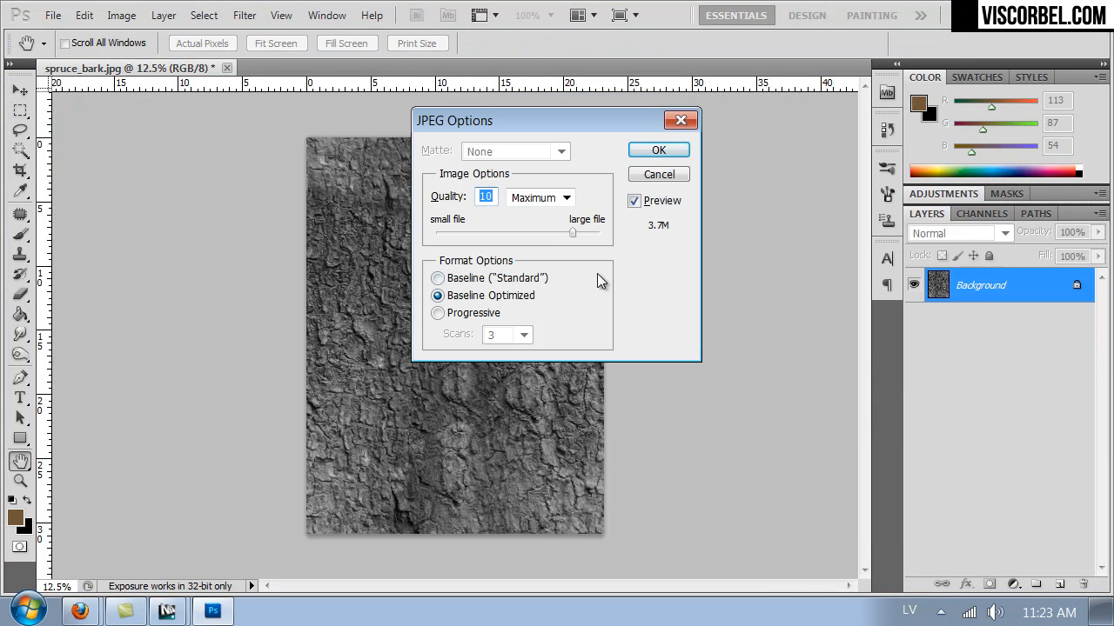
pyautogui.click(658, 150)
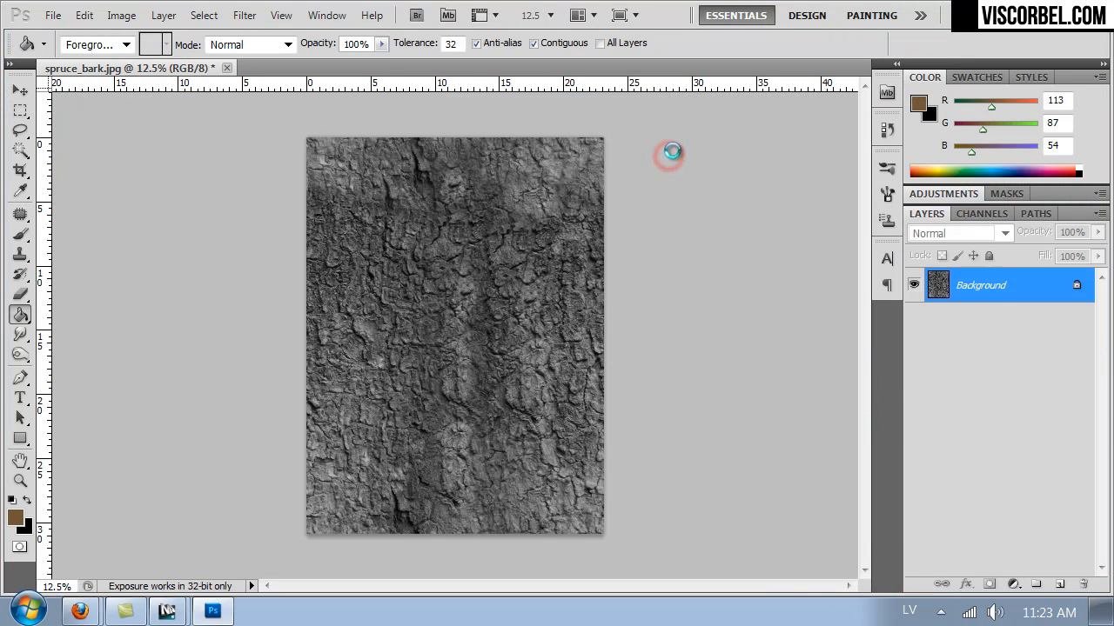
# Undo the greyscale edits and set up a Black & White conversion with Reds -35, Yellows 300 and Greens 218.
pyautogui.hotkey('ctrl', 'alt', 'z')
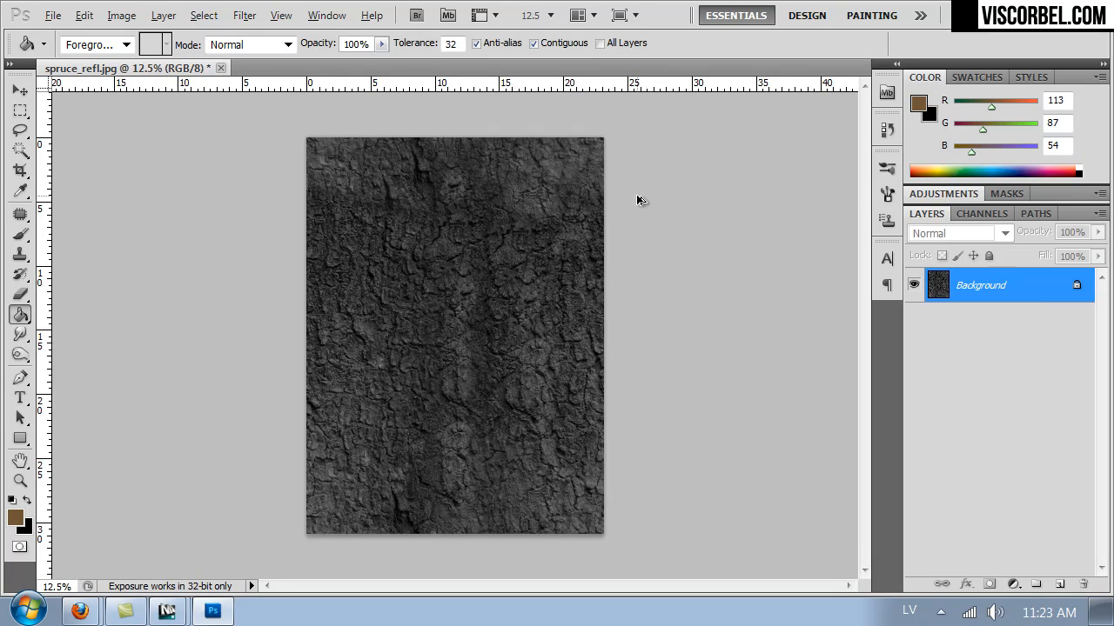
pyautogui.click(123, 17)
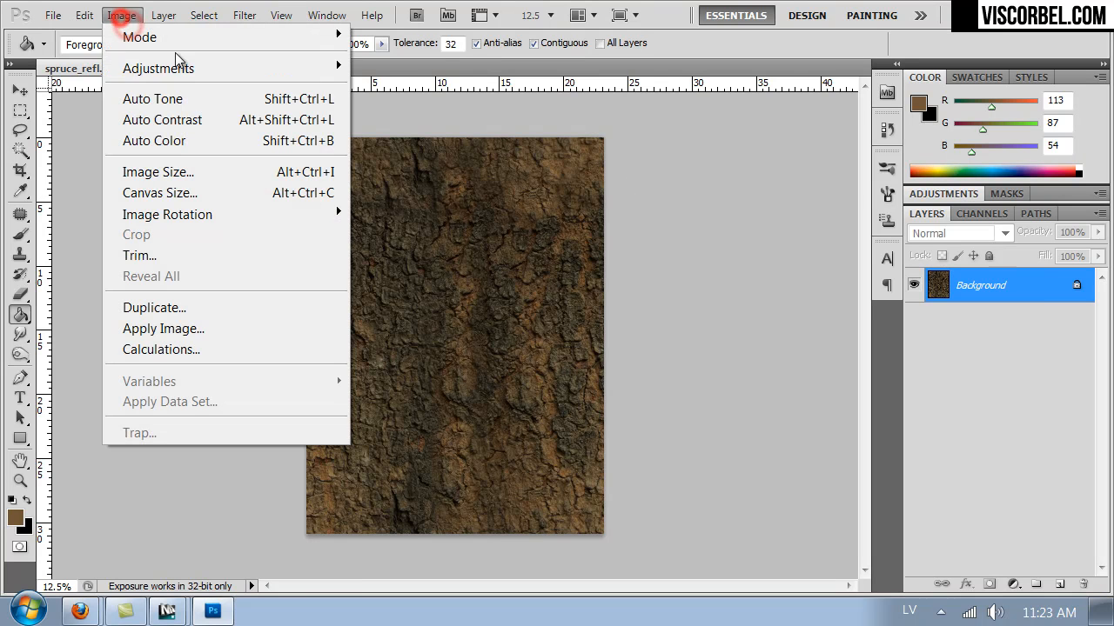
pyautogui.moveTo(190, 70)
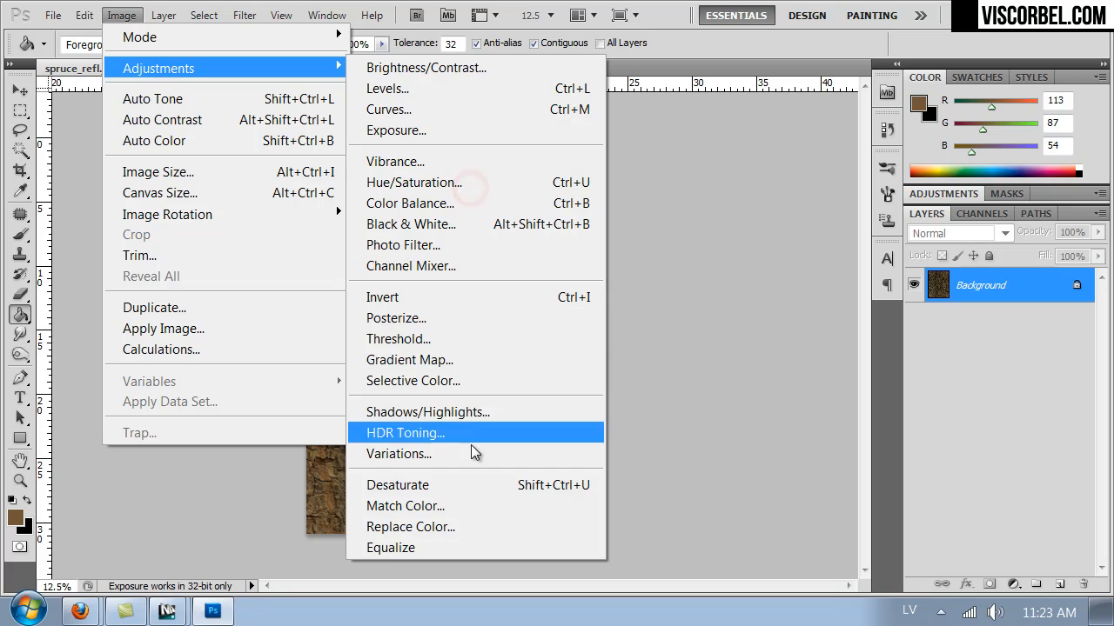
pyautogui.click(488, 225)
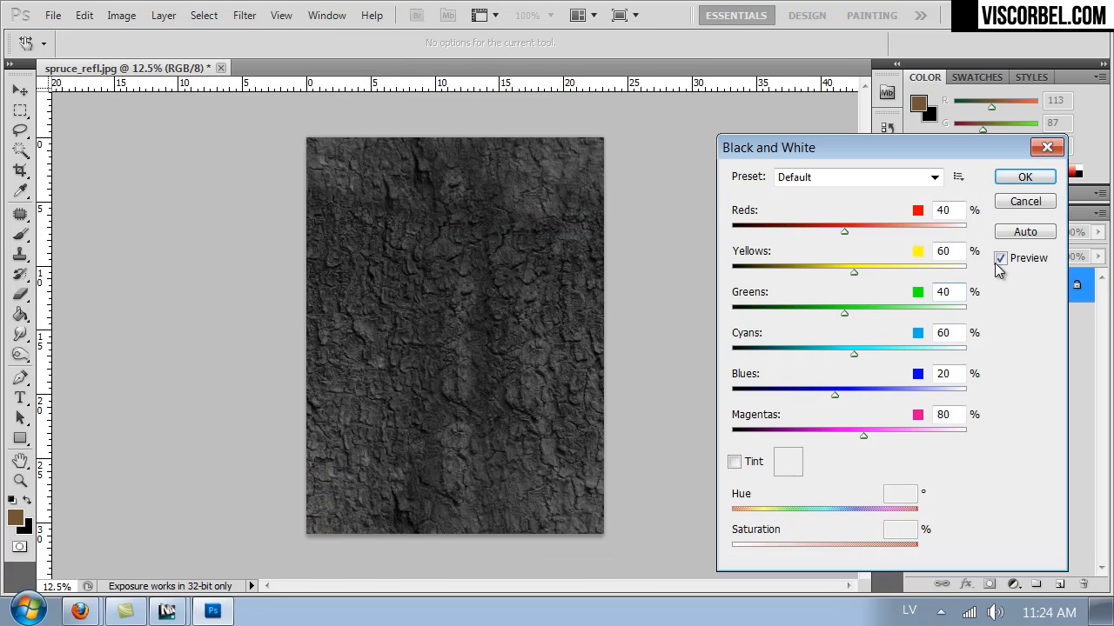
pyautogui.moveTo(865, 233); pyautogui.dragTo(809, 228)
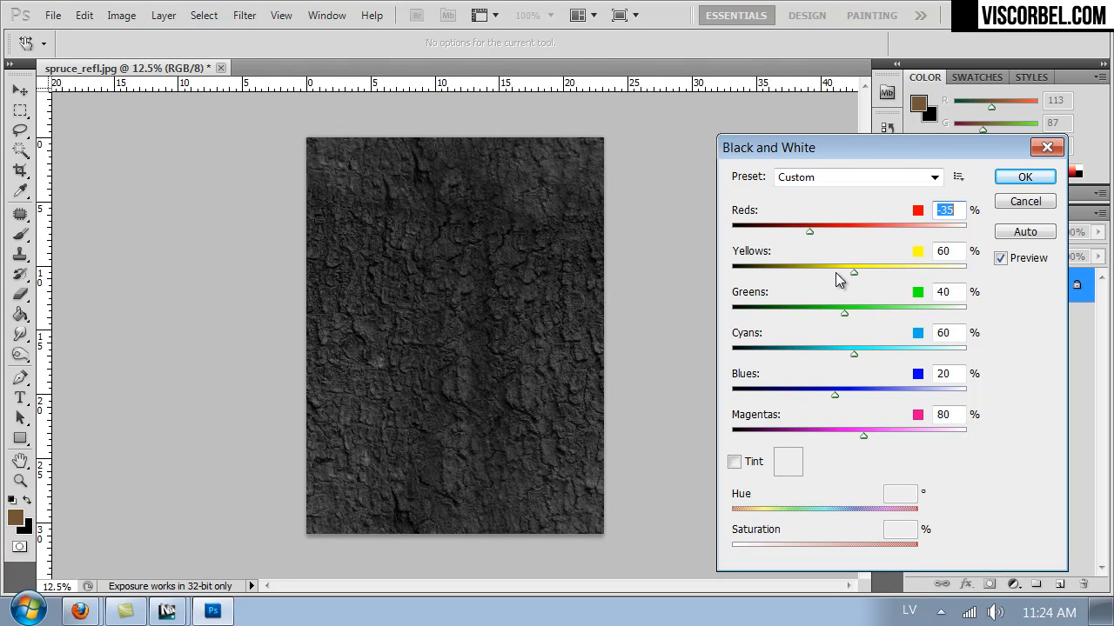
pyautogui.moveTo(870, 277); pyautogui.dragTo(970, 276)
pyautogui.moveTo(860, 311); pyautogui.dragTo(927, 322)
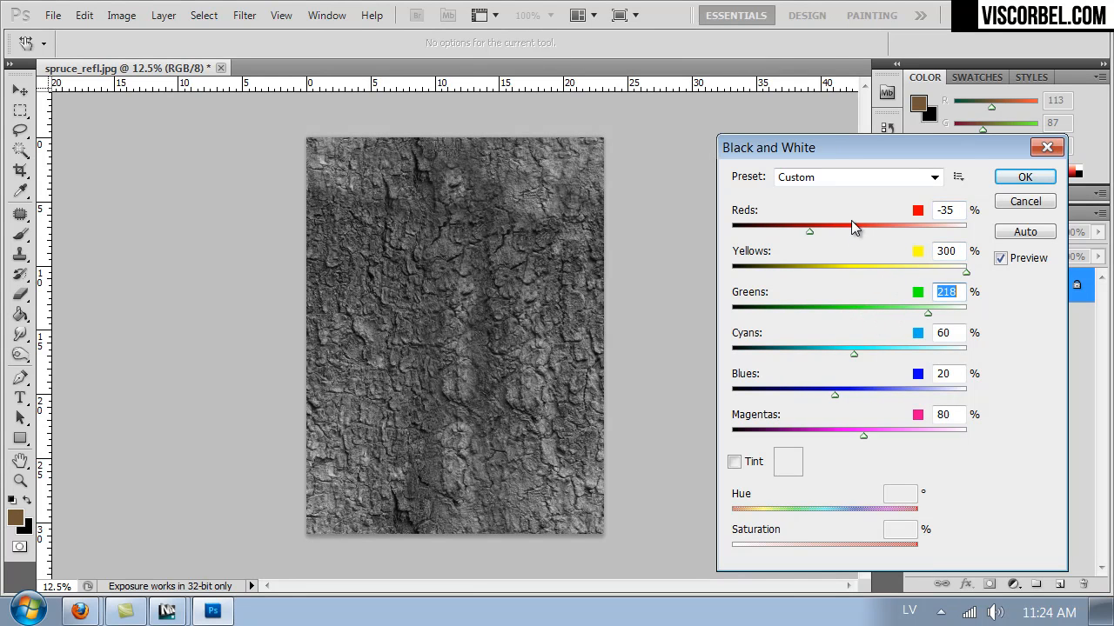
# Lower Yellows, raise Cyans and Blues, fine-tune Reds, Greens and Magentas, and apply the Black & White conversion.
pyautogui.moveTo(819, 232)
pyautogui.mouseDown()
pyautogui.moveTo(843, 236)
pyautogui.moveTo(810, 244)
pyautogui.mouseUp()
pyautogui.moveTo(867, 403); pyautogui.dragTo(882, 396)
pyautogui.moveTo(857, 356); pyautogui.dragTo(904, 364)
pyautogui.moveTo(914, 311); pyautogui.dragTo(849, 311)
pyautogui.moveTo(964, 272); pyautogui.dragTo(888, 272)
pyautogui.moveTo(883, 394); pyautogui.dragTo(922, 394)
pyautogui.moveTo(922, 437); pyautogui.dragTo(928, 436)
pyautogui.moveTo(861, 315); pyautogui.dragTo(937, 315)
pyautogui.click(831, 235)
pyautogui.click(1005, 178)
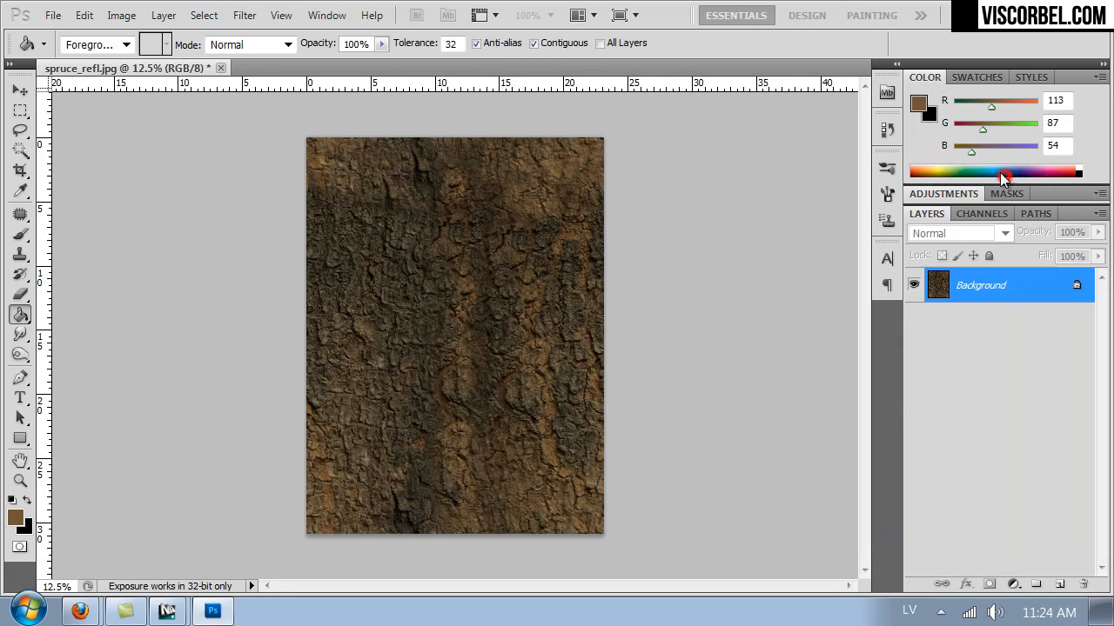
# Brighten the greyscale bark with a Curves adjustment that raises the midtones from input 97 to output 157.
pyautogui.click(122, 17)
pyautogui.click(149, 67)
pyautogui.click(452, 114)
pyautogui.moveTo(652, 427); pyautogui.dragTo(635, 411)
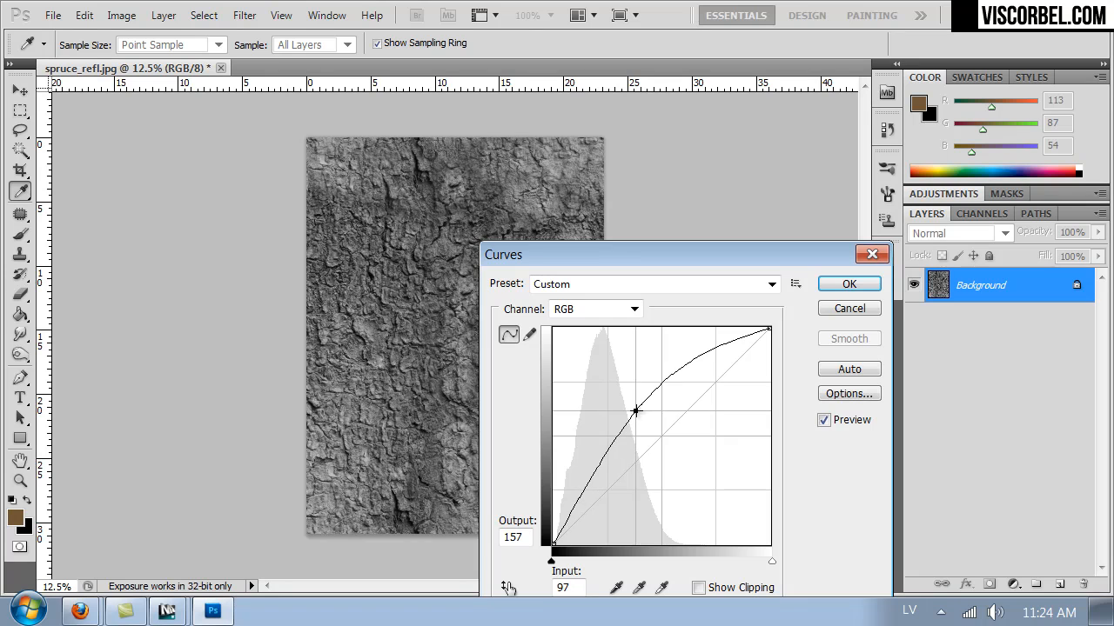
pyautogui.click(841, 288)
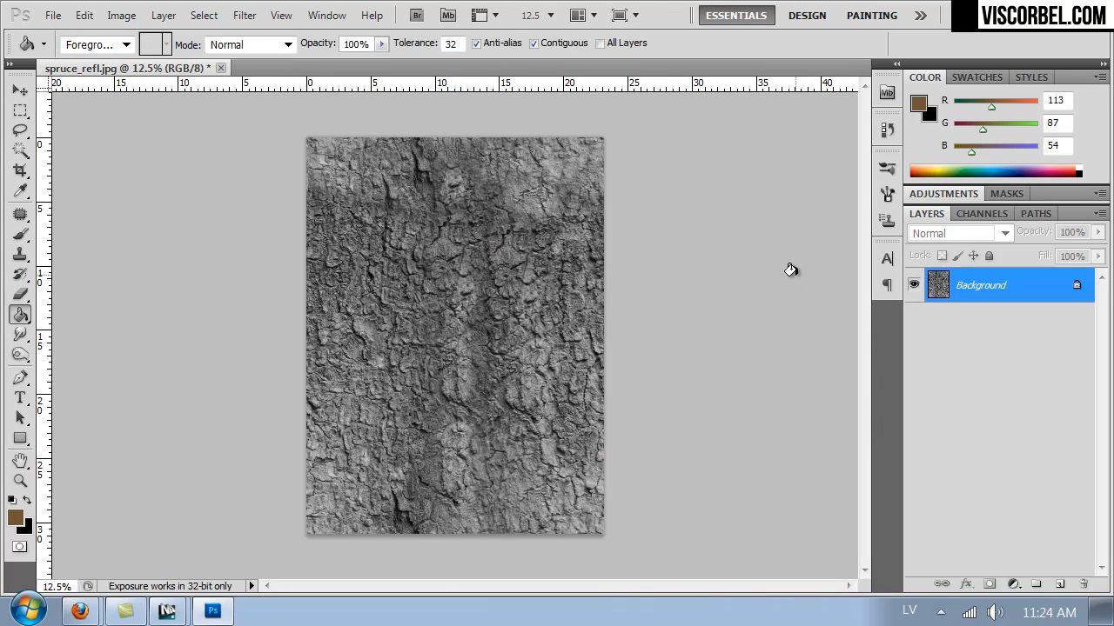
# Duplicate the greyscale bark layer, apply a High Pass filter with a 29.8-pixel radius, and compare it with the original.
pyautogui.hotkey('ctrl', 'j')
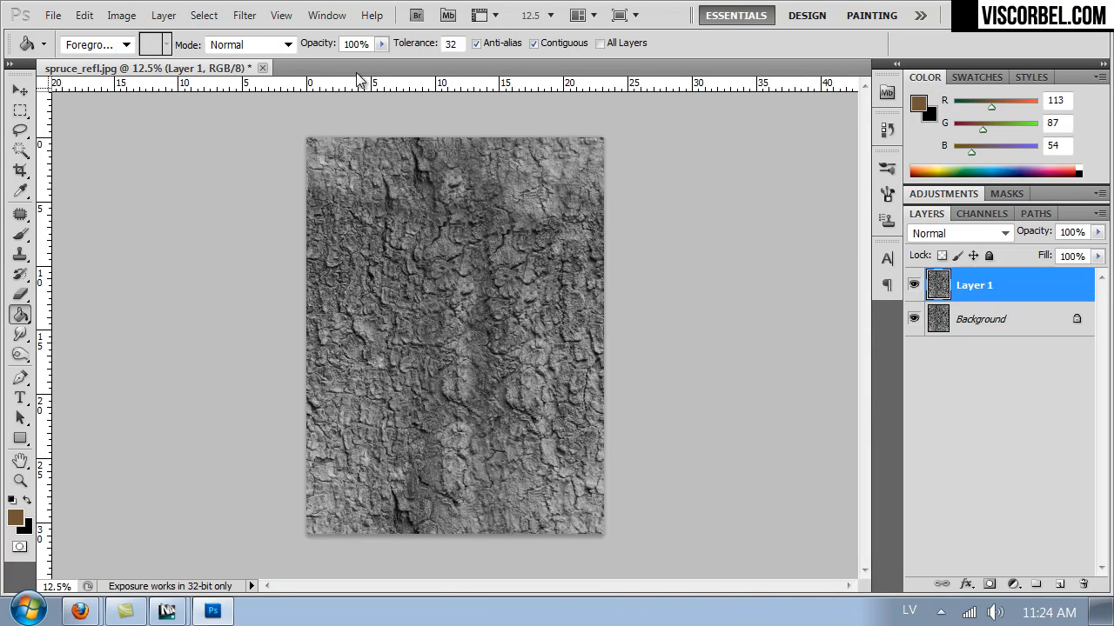
pyautogui.click(245, 15)
pyautogui.moveTo(393, 443)
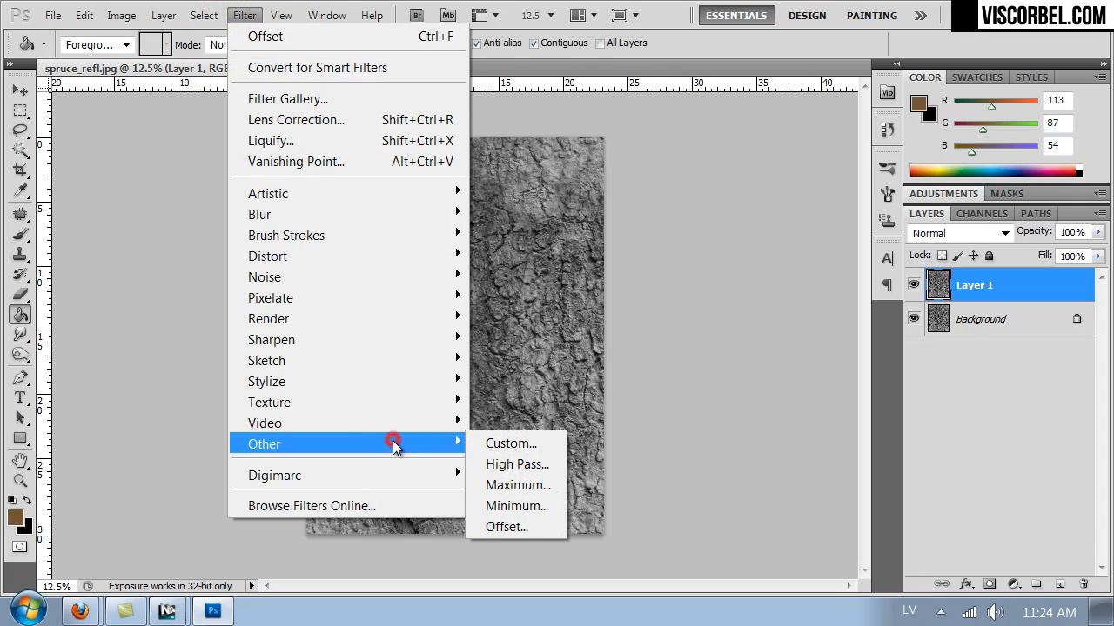
pyautogui.click(527, 463)
pyautogui.moveTo(753, 392); pyautogui.dragTo(794, 390)
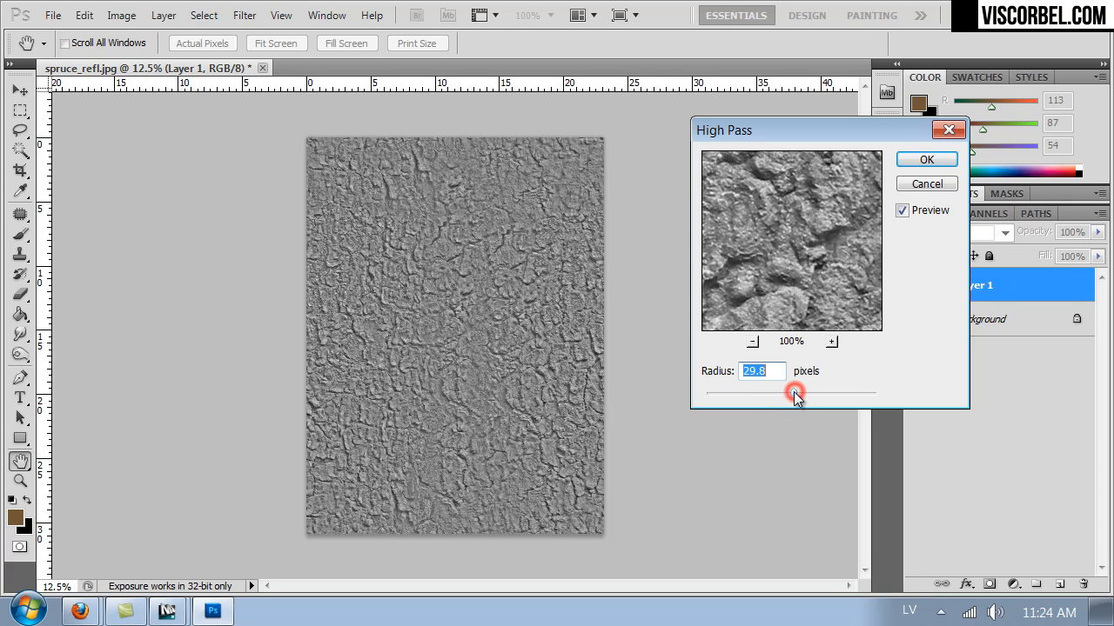
pyautogui.click(912, 160)
pyautogui.click(912, 286)
pyautogui.click(913, 285)
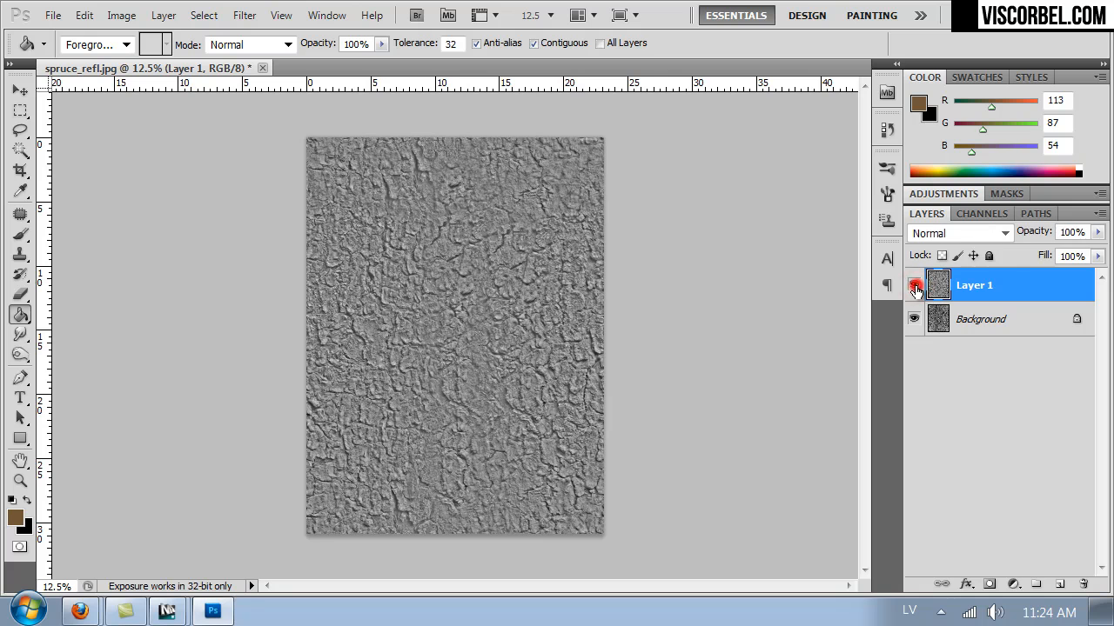
# Set the High Pass layer's opacity to 50% and merge it down into the background.
pyautogui.click(1072, 231)
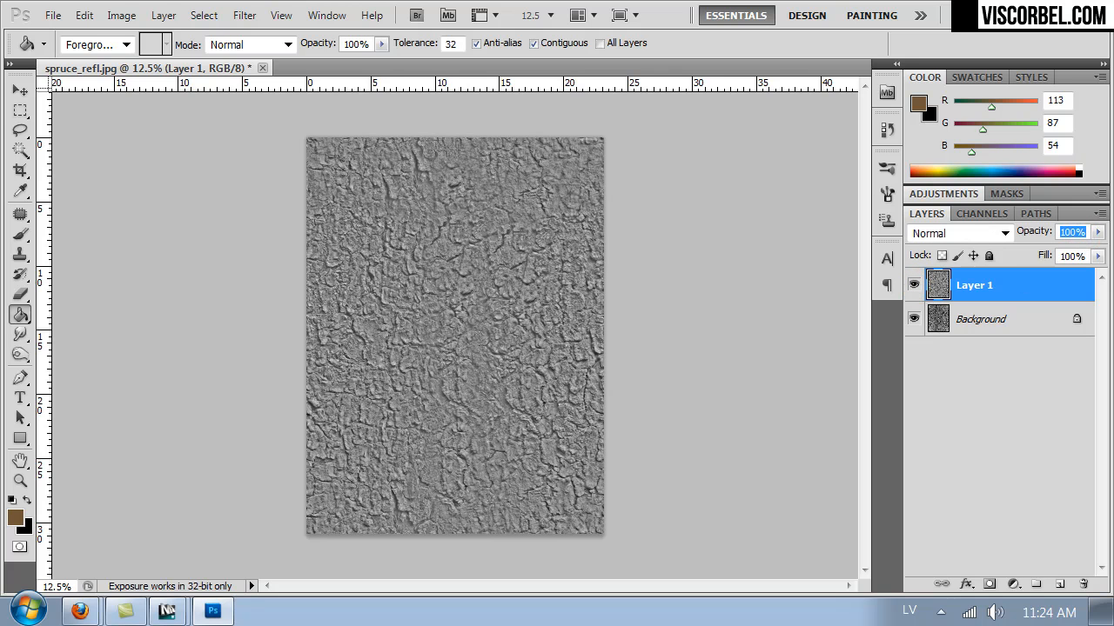
pyautogui.write('50')
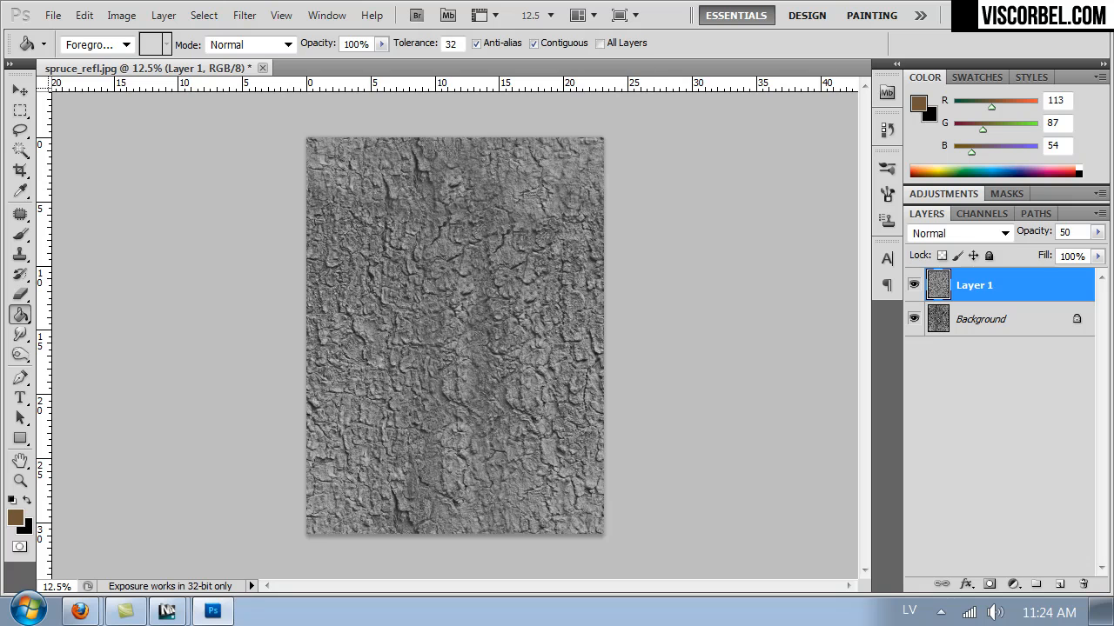
pyautogui.click(957, 319)
pyautogui.click(960, 293)
pyautogui.hotkey('ctrl', 'e')
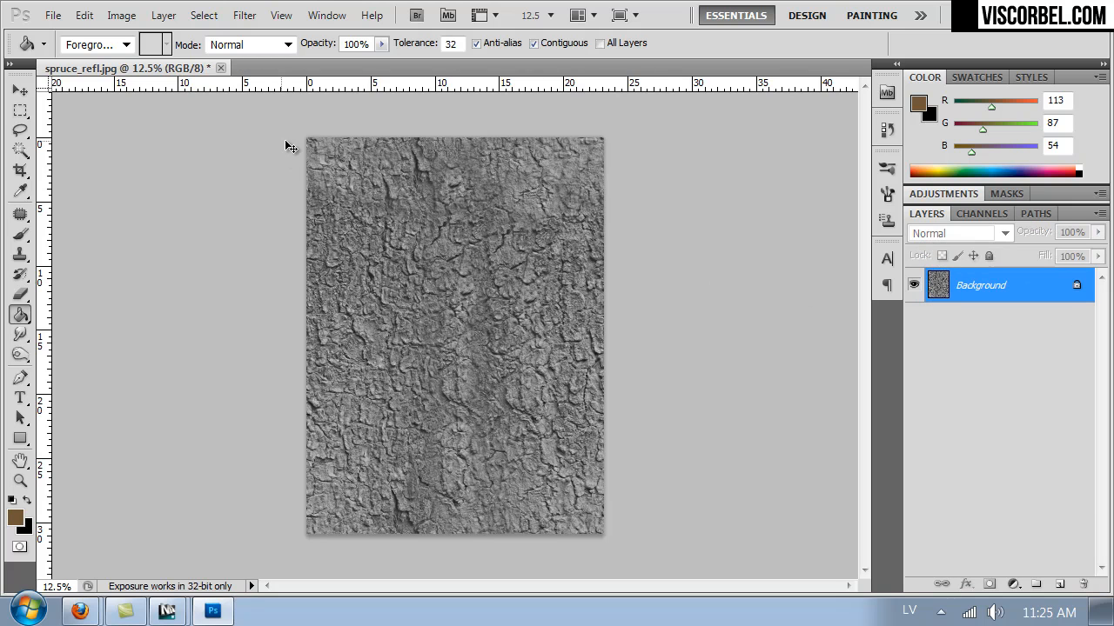
# Save the merged greyscale bark in the Textures folder as the JPEG file spruce_displ.jpg.
pyautogui.hotkey('ctrl', 'shift', 's')
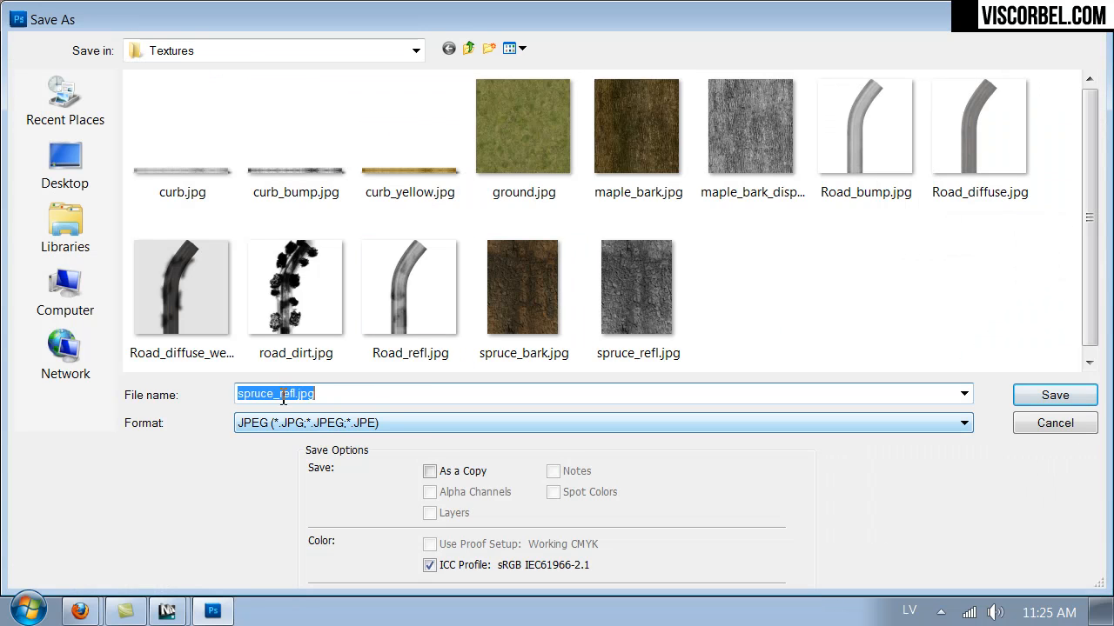
pyautogui.moveTo(278, 395); pyautogui.dragTo(299, 396)
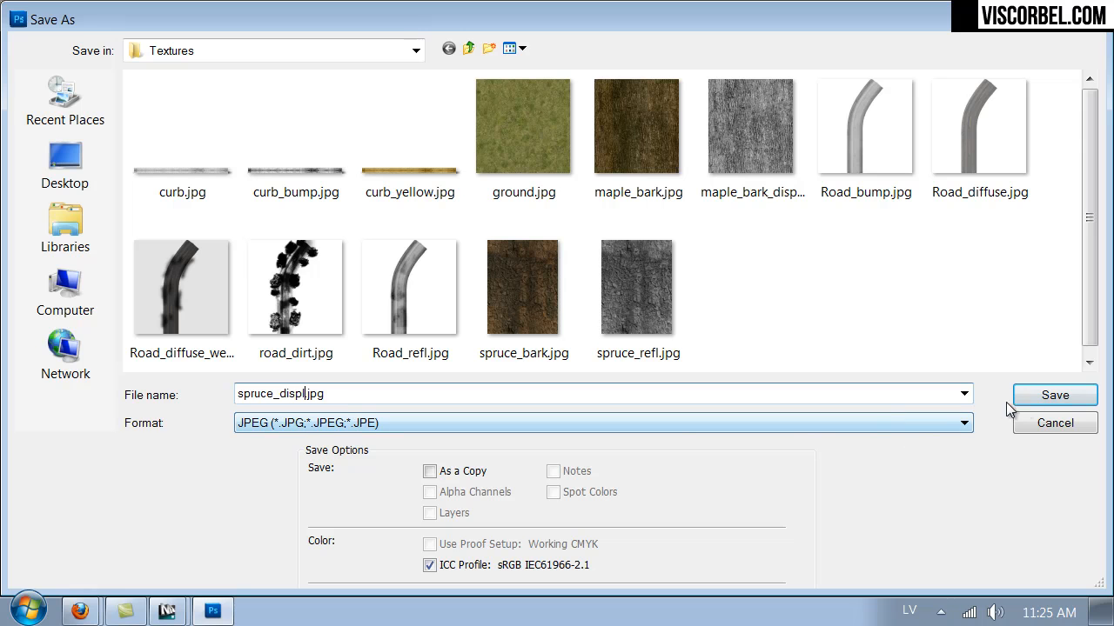
pyautogui.write('displ')
pyautogui.click(1055, 396)
pyautogui.click(657, 150)
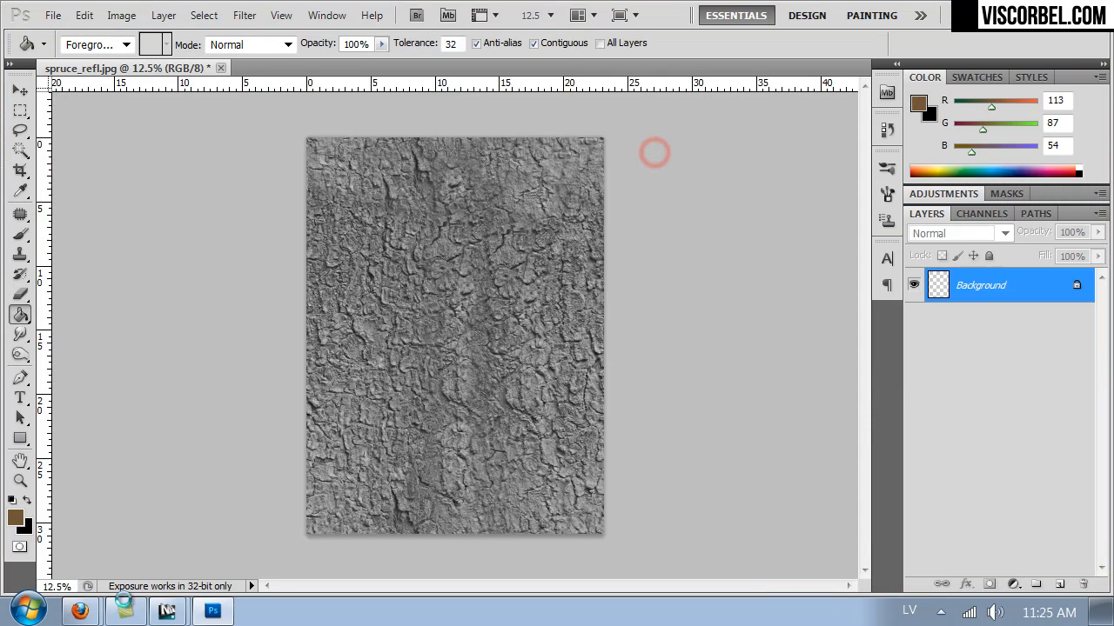
# Switch to 3ds Max, close the V-Ray frame buffer and open the Trunk sub-material of Pine_2.
pyautogui.moveTo(167, 611)
pyautogui.click(184, 580)
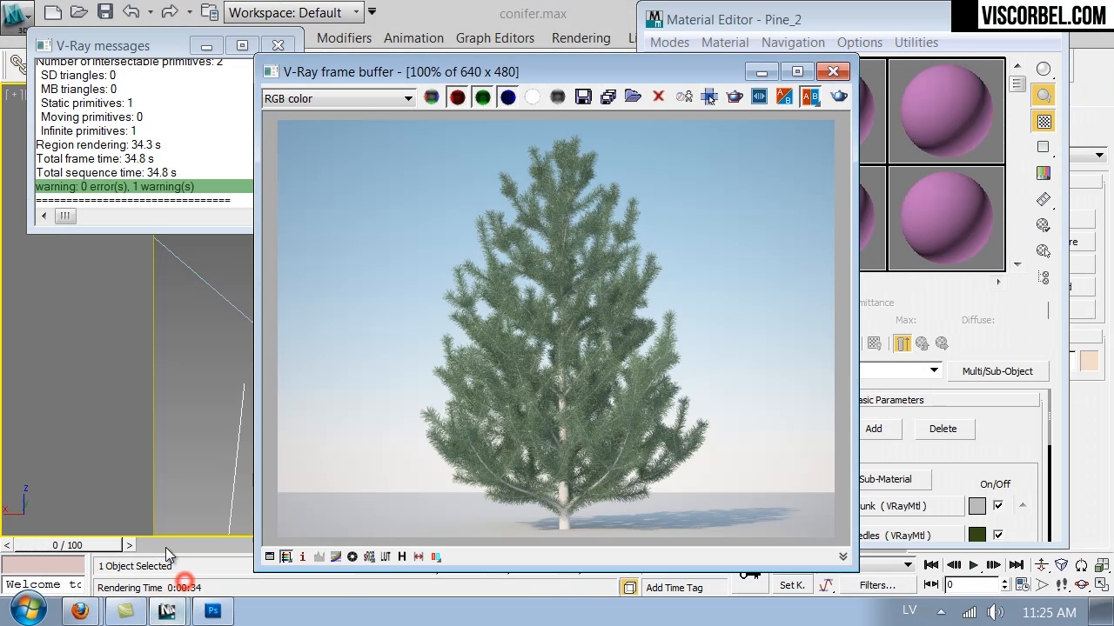
pyautogui.click(852, 108)
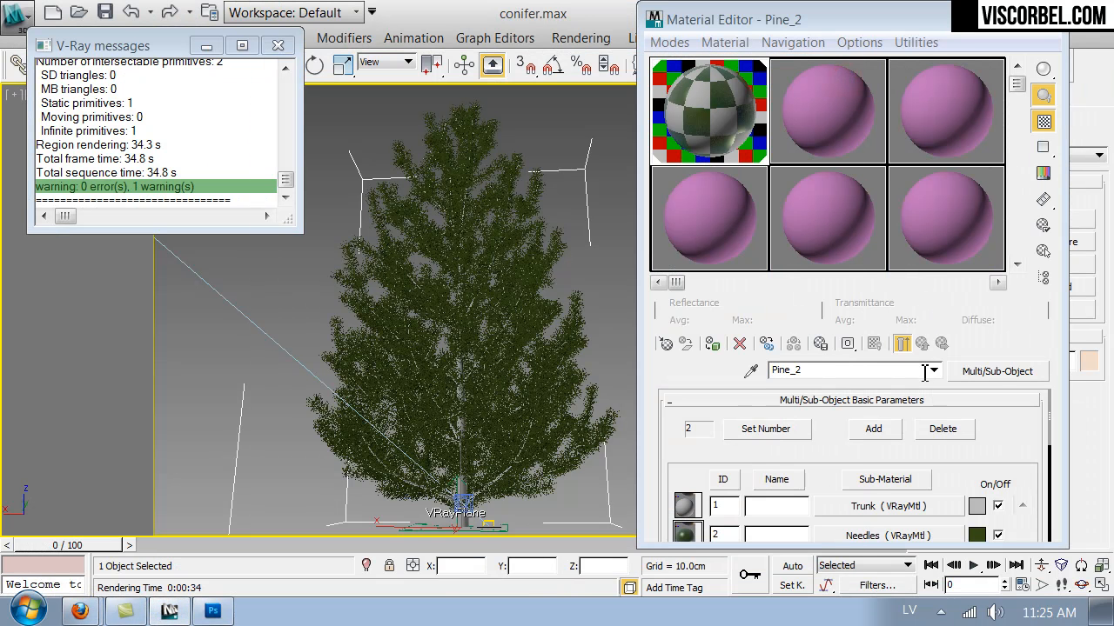
pyautogui.click(925, 341)
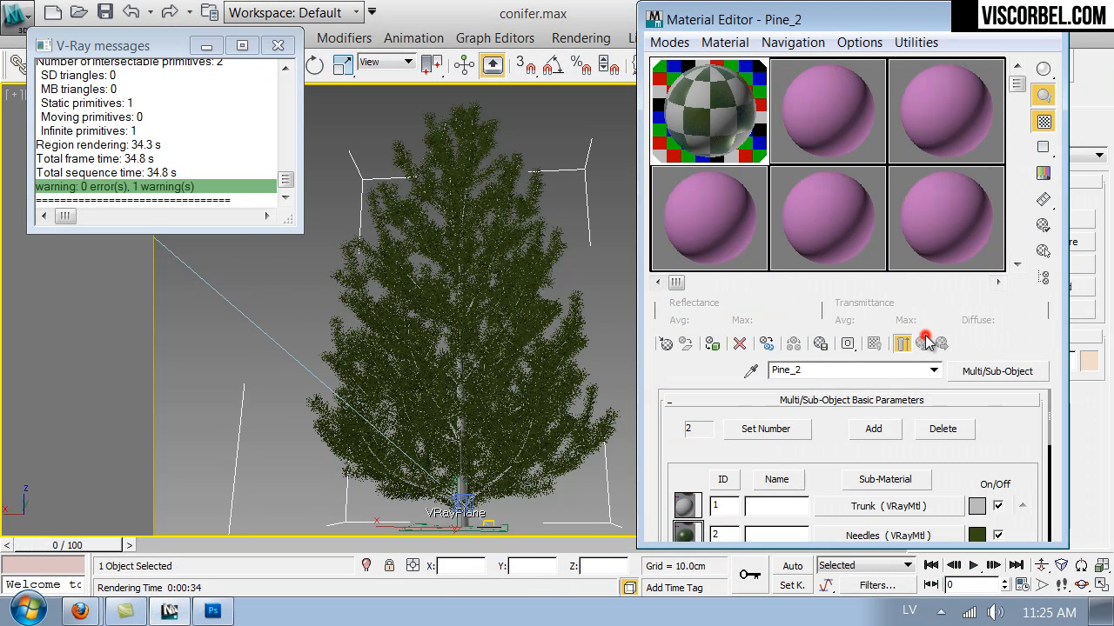
pyautogui.click(907, 510)
pyautogui.moveTo(874, 437); pyautogui.dragTo(880, 585)
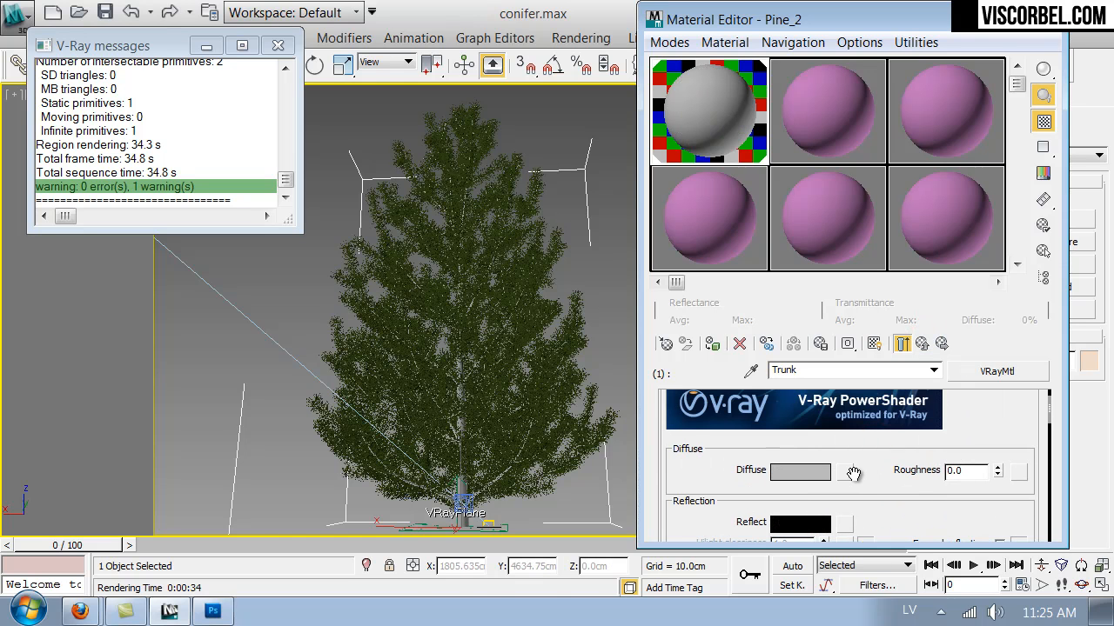
# Load spruce_bark.jpg from the VOL2 Textures folder as a bitmap in the Trunk material's Diffuse slot.
pyautogui.click(844, 473)
pyautogui.doubleClick(574, 156)
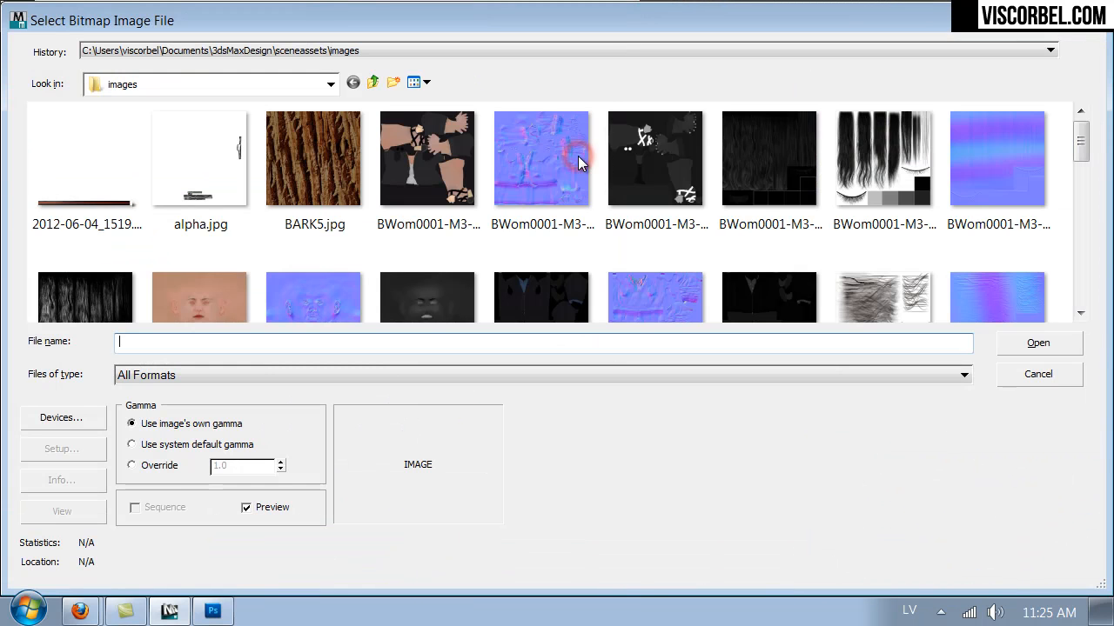
pyautogui.click(123, 84)
pyautogui.click(126, 297)
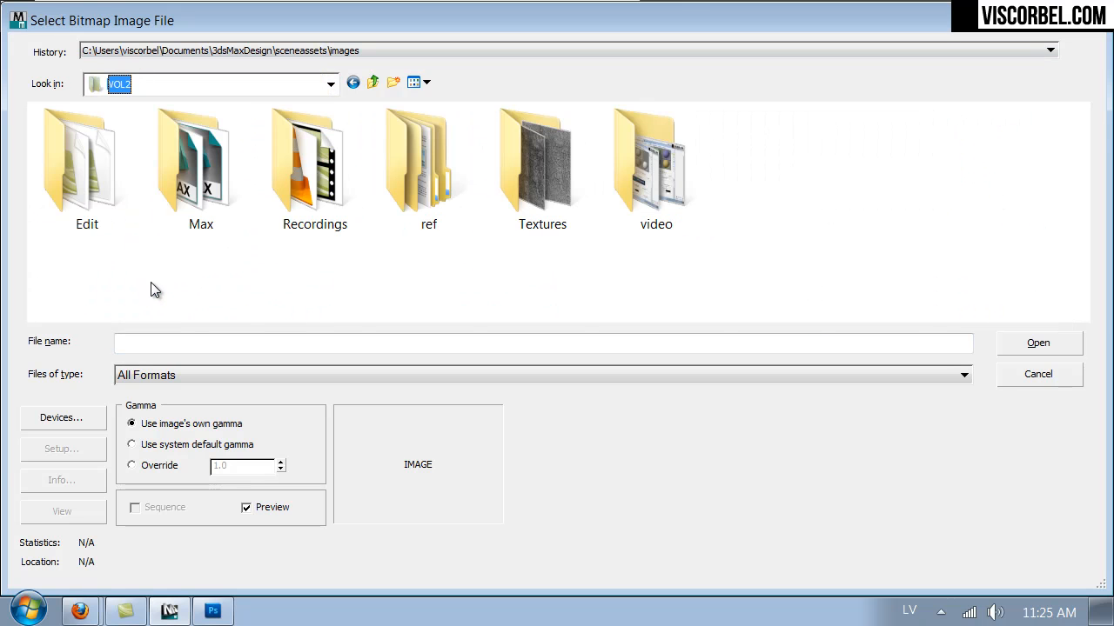
pyautogui.doubleClick(529, 174)
pyautogui.click(530, 198)
pyautogui.scroll(-3, 500, 214)
pyautogui.scroll(1, 409, 218)
pyautogui.scroll(-1, 312, 222)
pyautogui.scroll(-5, 959, 248)
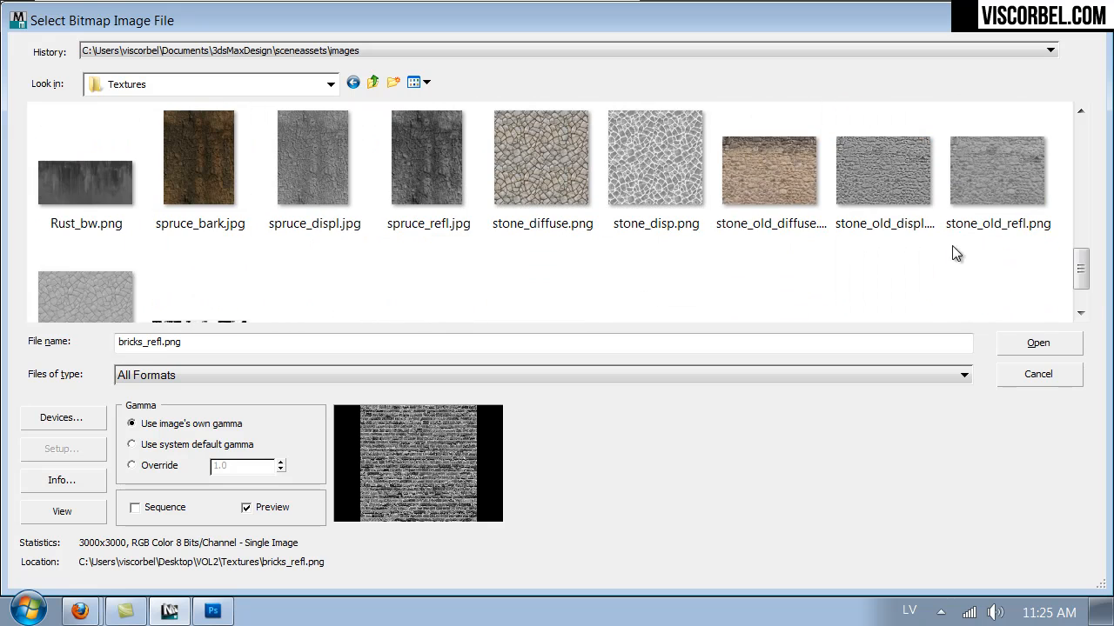
pyautogui.doubleClick(209, 183)
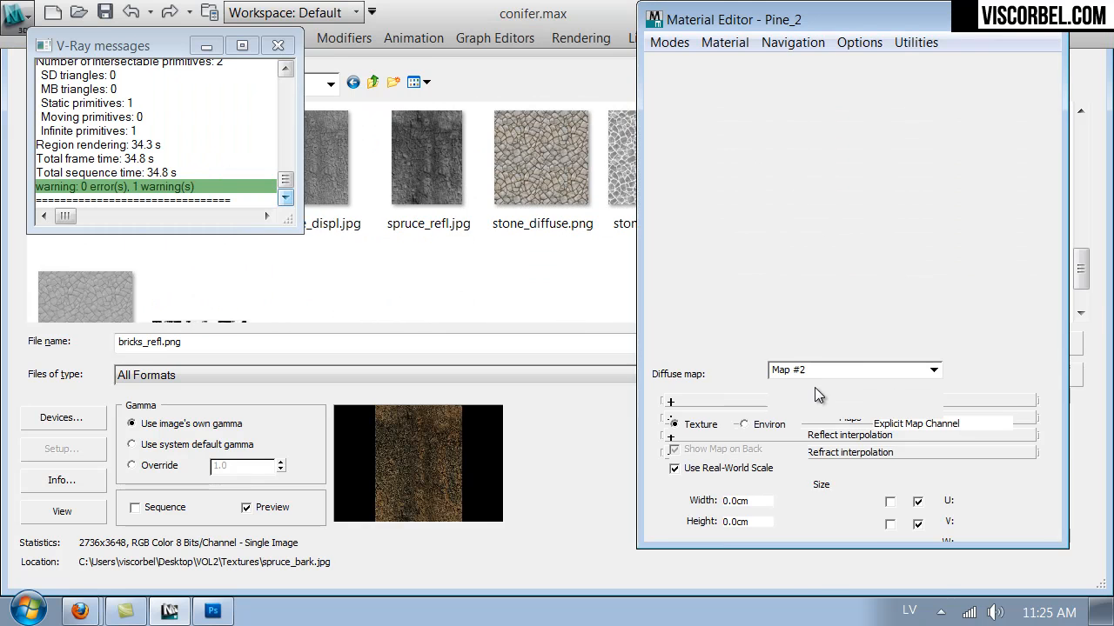
# Assign the material to the selected tree and display the bark diffuse map in the viewport.
pyautogui.click(874, 344)
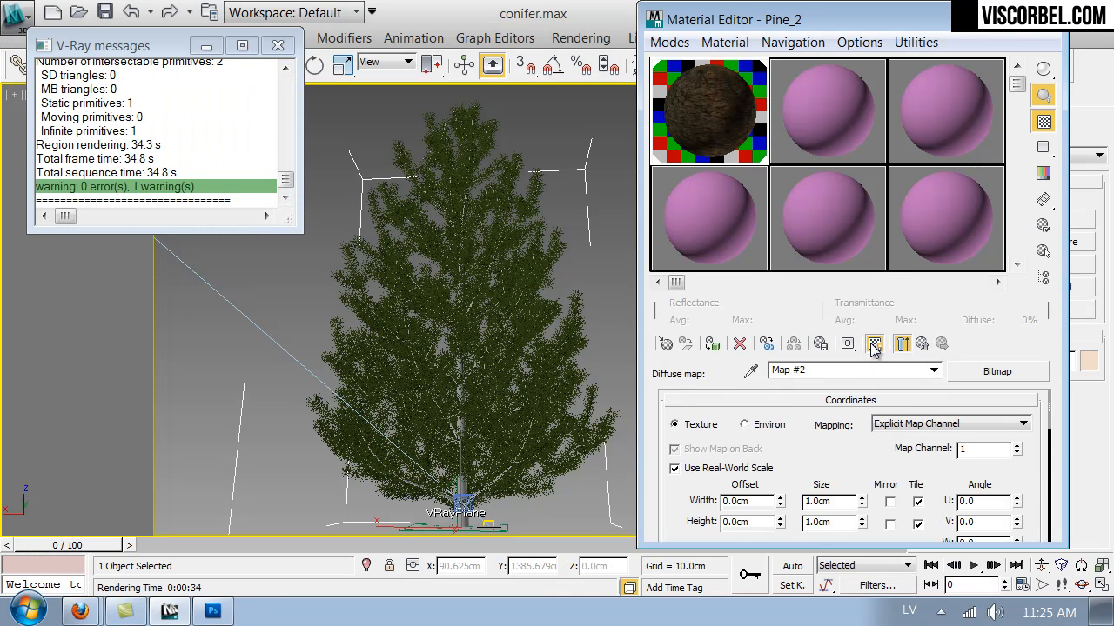
pyautogui.click(712, 344)
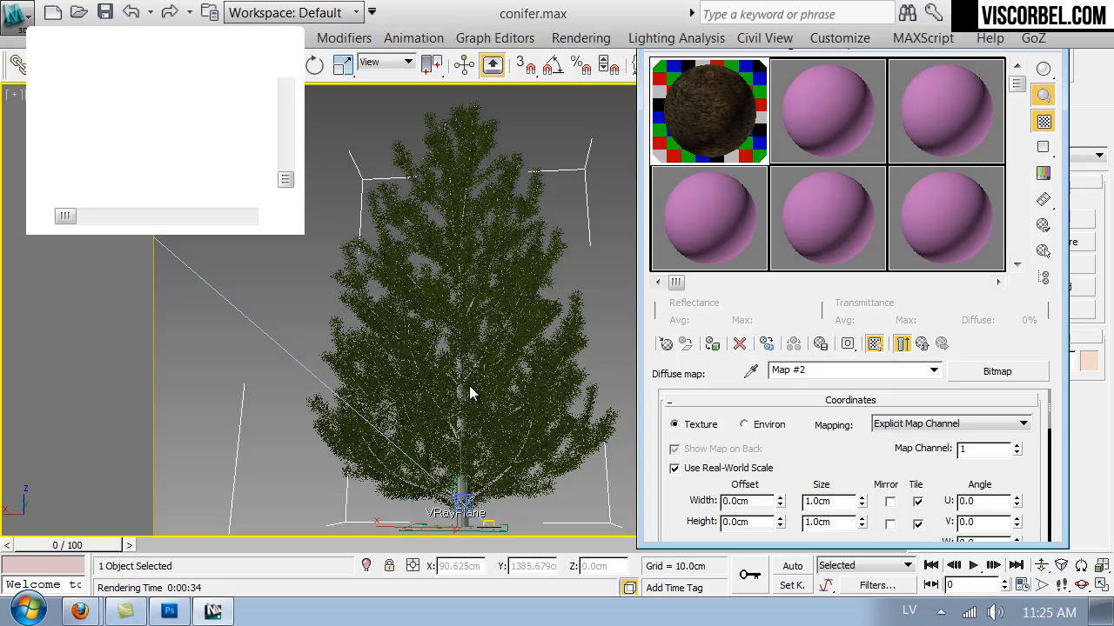
pyautogui.click(879, 342)
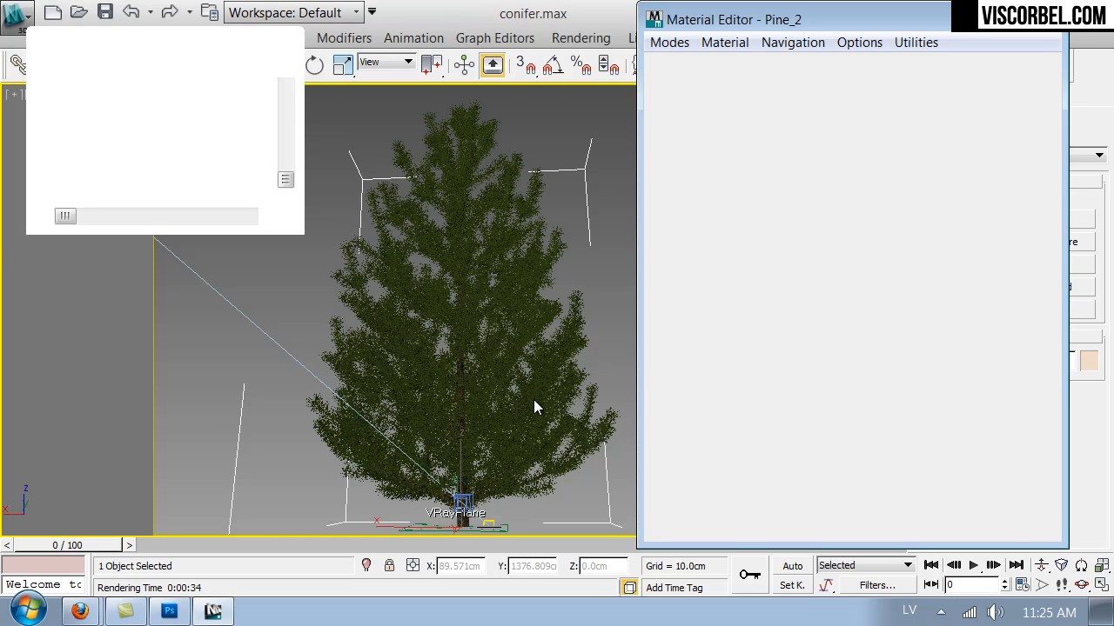
pyautogui.click(875, 344)
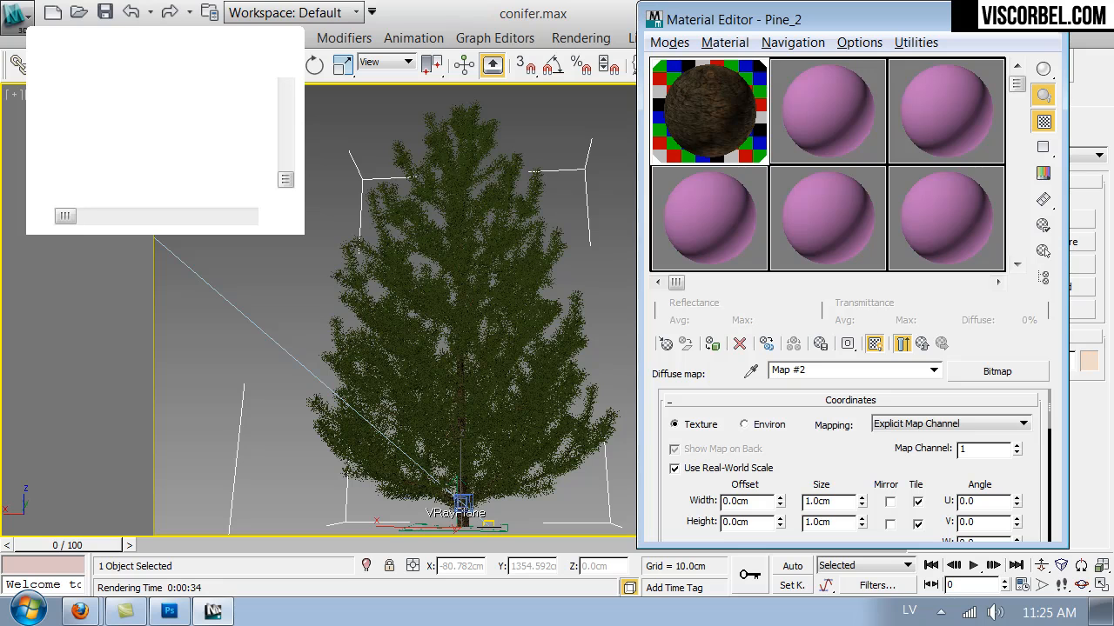
# Isolate the Pine_2 tree, get the Material Editor out of the way, and enter Element level of its Editable Mesh.
pyautogui.hotkey('alt', 'q')
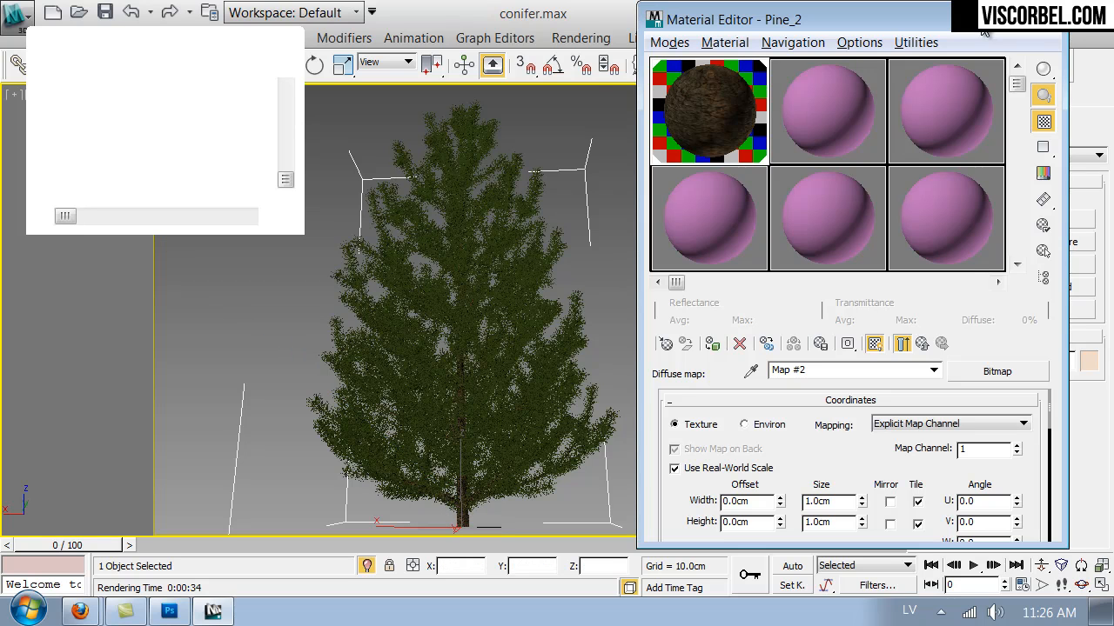
pyautogui.click(985, 26)
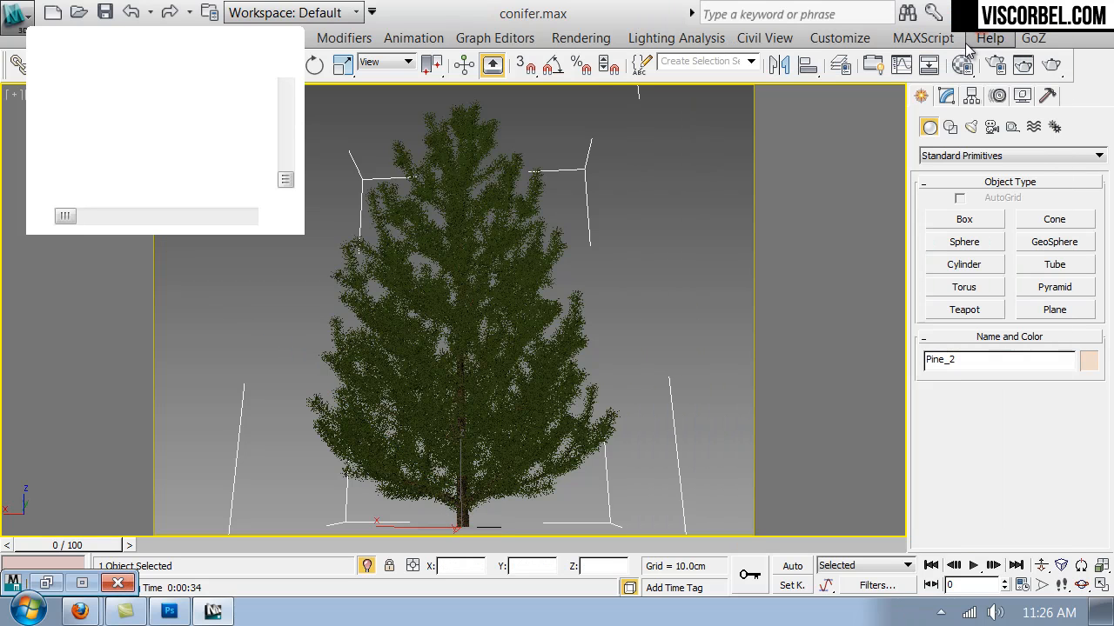
pyautogui.click(947, 95)
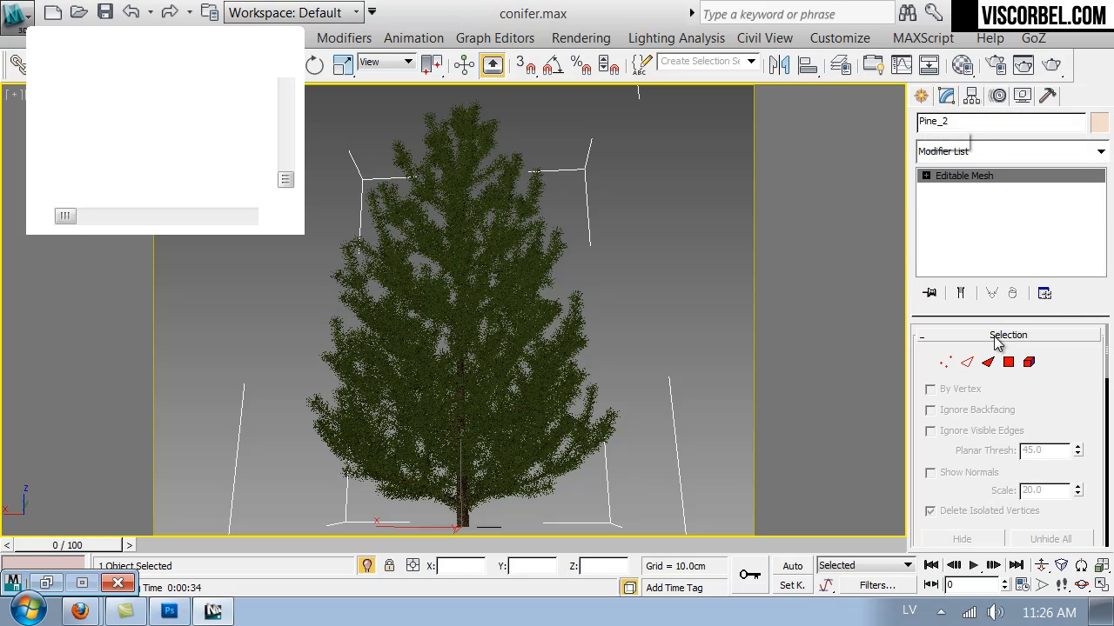
pyautogui.click(1031, 363)
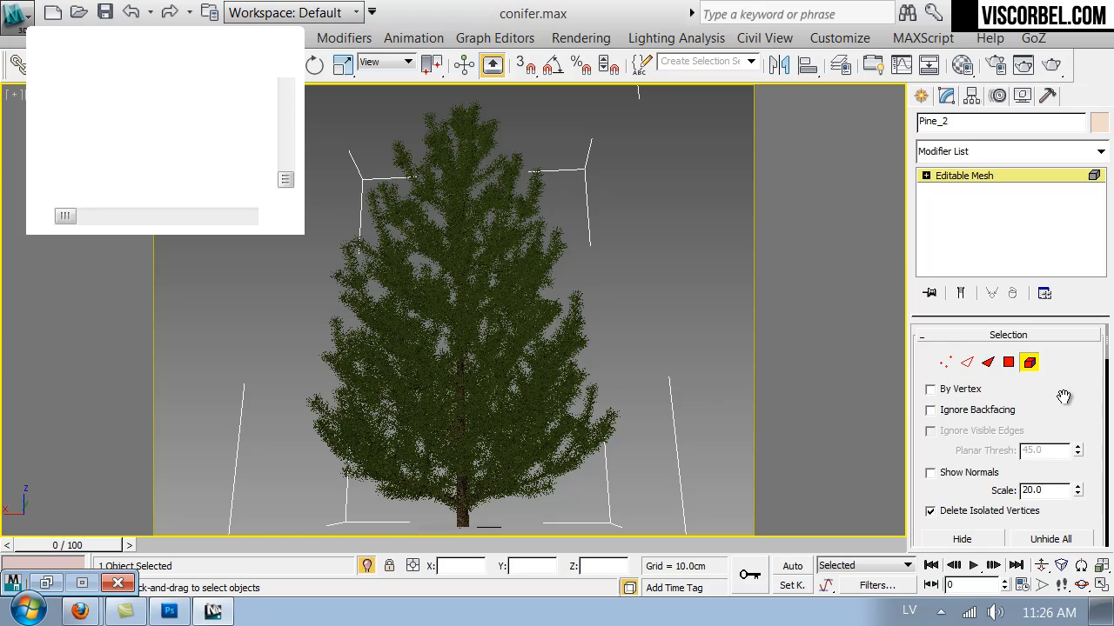
# Select all of the tree's needle geometry by material ID 2.
pyautogui.moveTo(1063, 397); pyautogui.dragTo(1062, 372)
pyautogui.scroll(-10, 1063, 372)
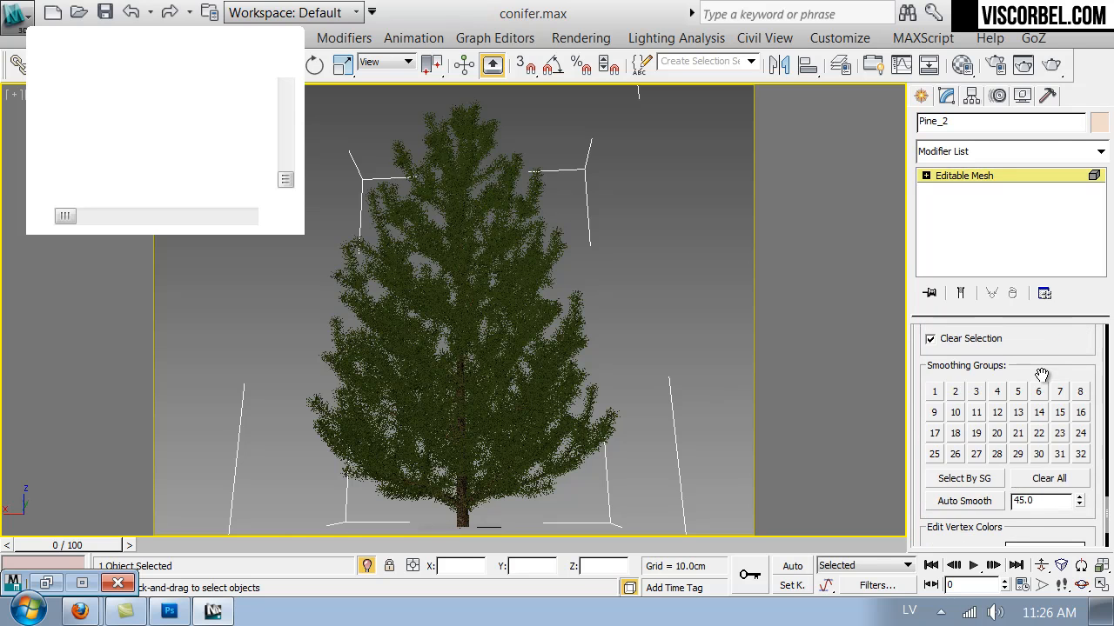
pyautogui.scroll(1, 1044, 380)
pyautogui.write('2')
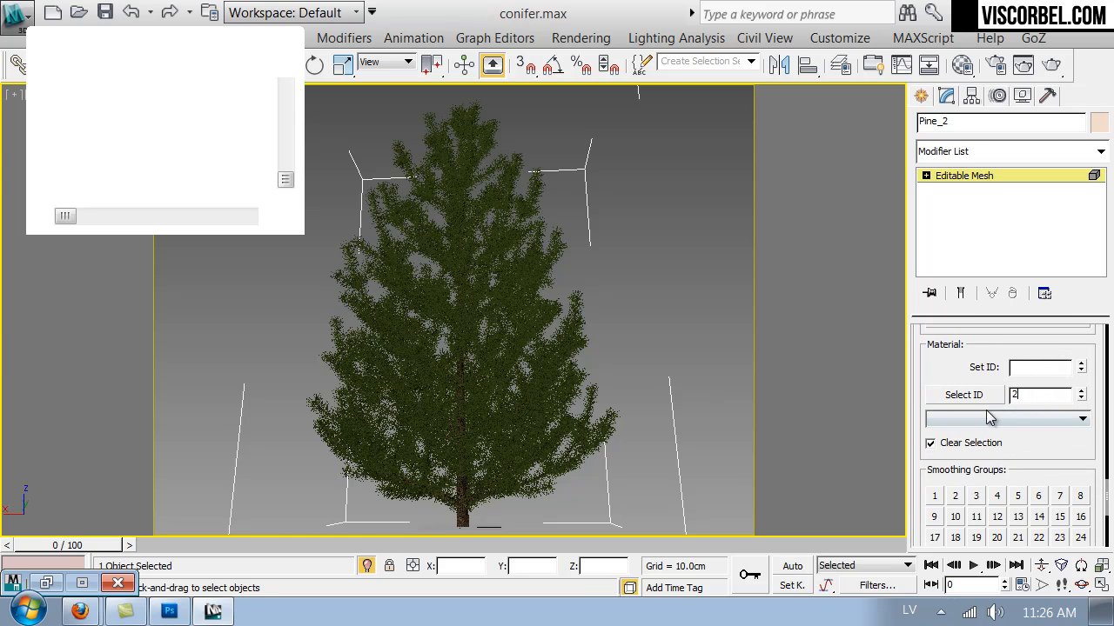
pyautogui.click(964, 395)
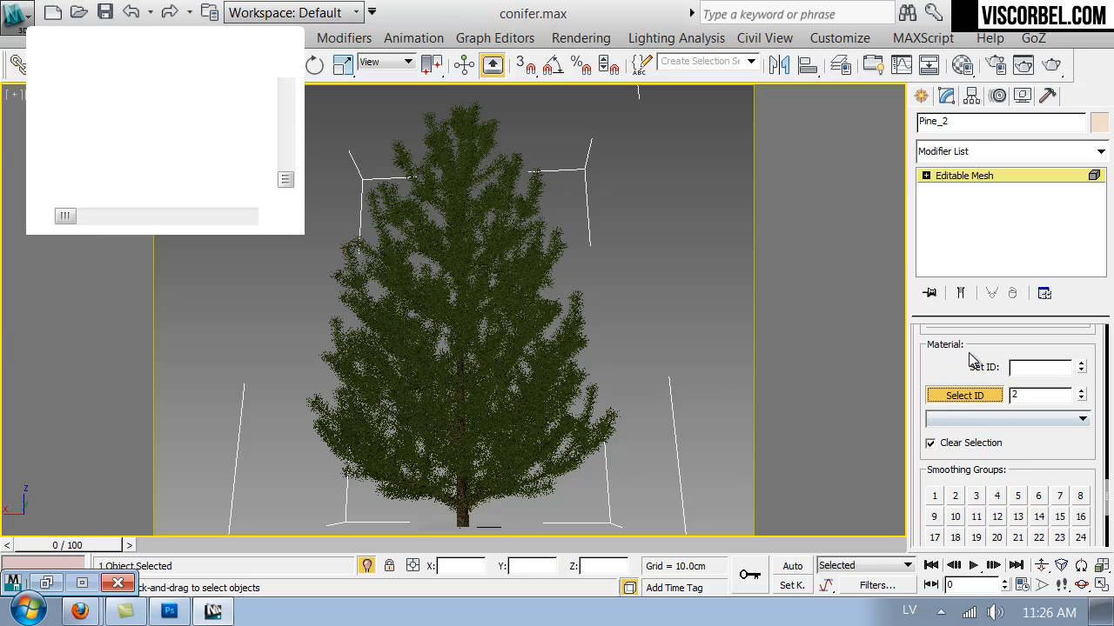
# Detach the selected needles from the tree as a separate object, keeping the default name.
pyautogui.moveTo(957, 355); pyautogui.dragTo(961, 623)
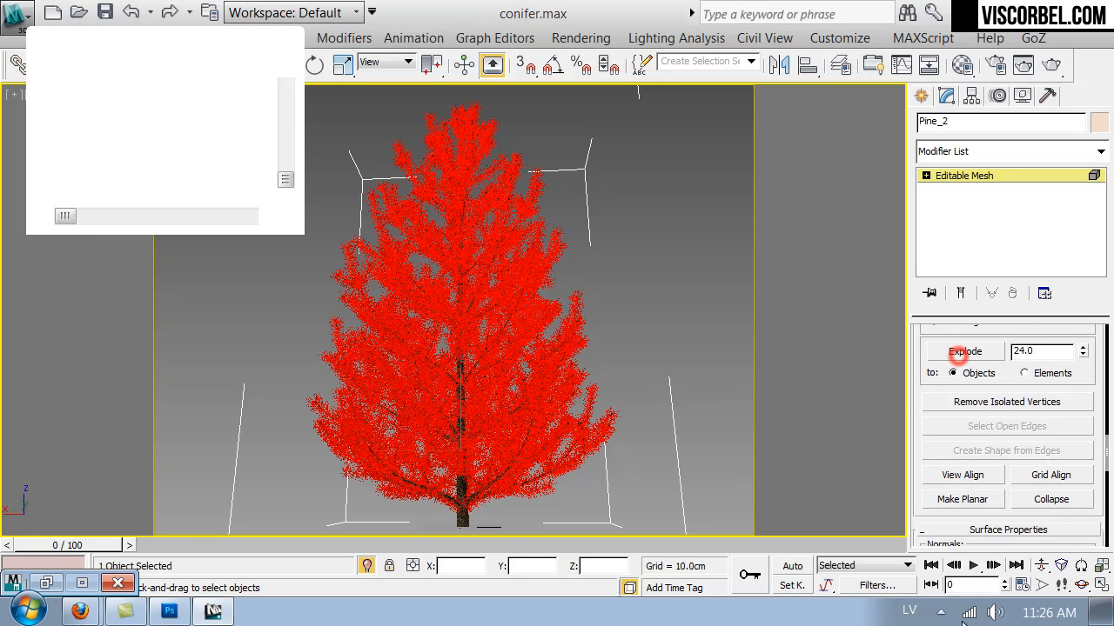
pyautogui.scroll(8, 1064, 438)
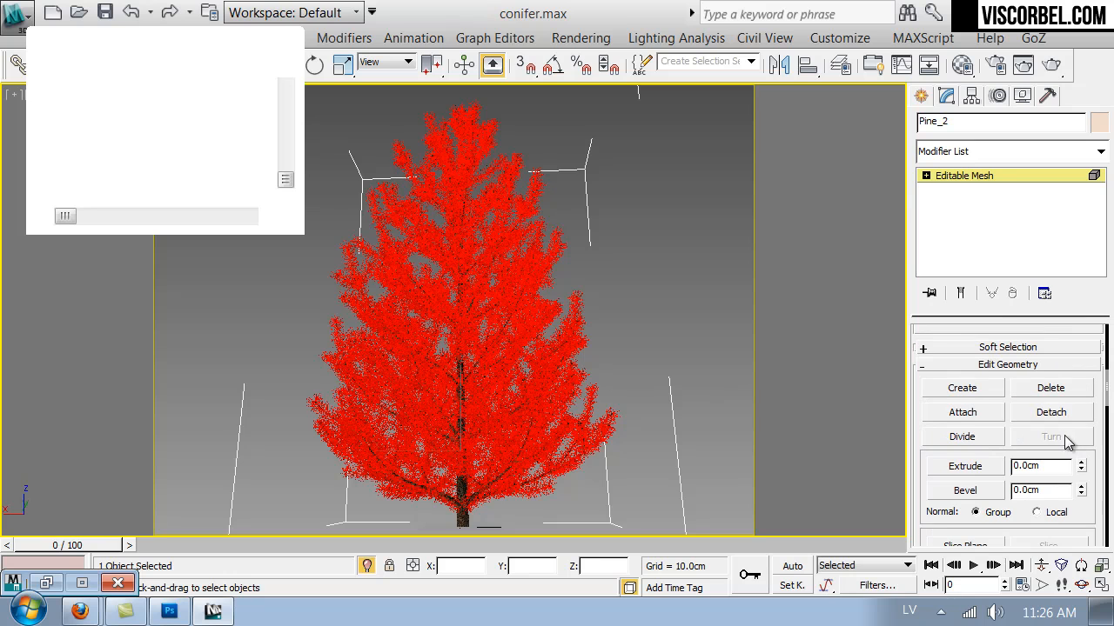
pyautogui.click(1051, 413)
pyautogui.click(610, 315)
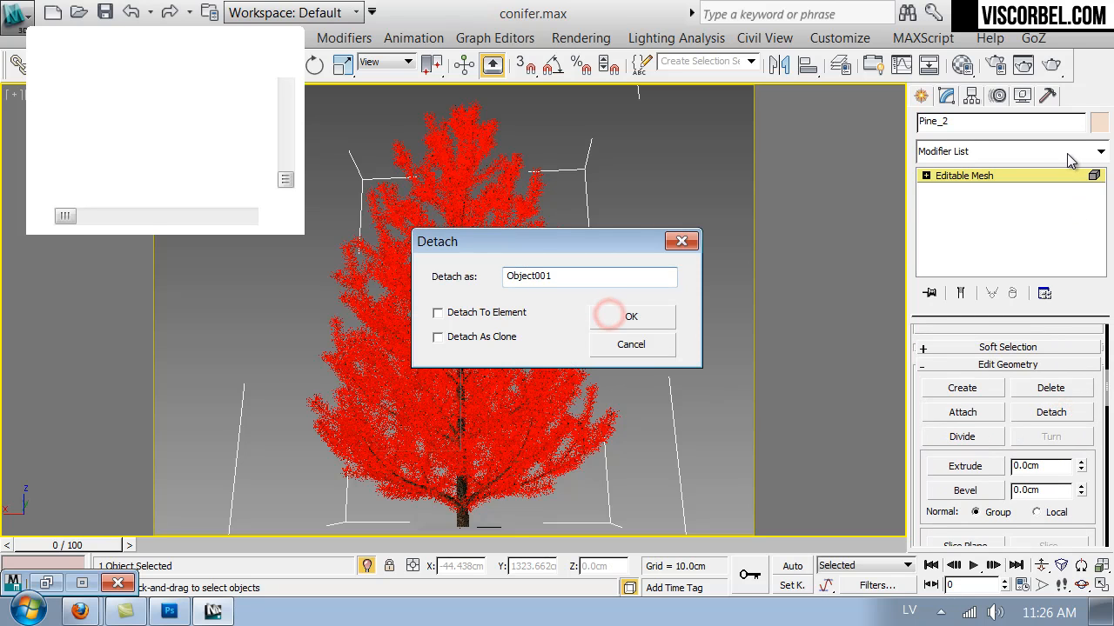
pyautogui.click(651, 318)
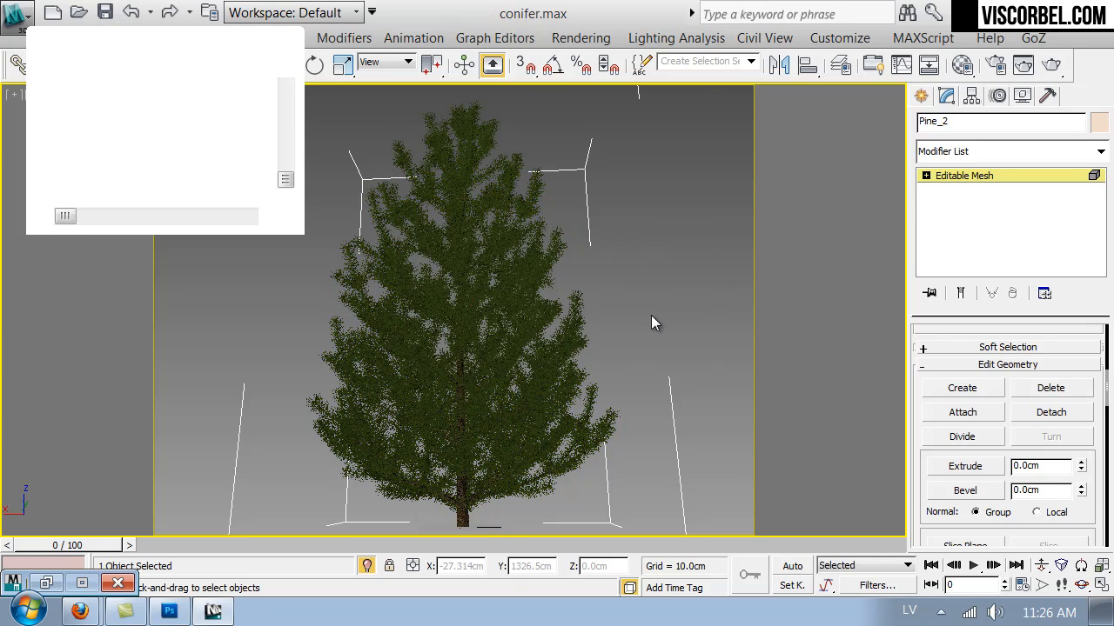
# Leave Element level, isolate the needle-free Pine_2 tree, deselect it, and examine the bark on its trunk and branches.
pyautogui.click(977, 173)
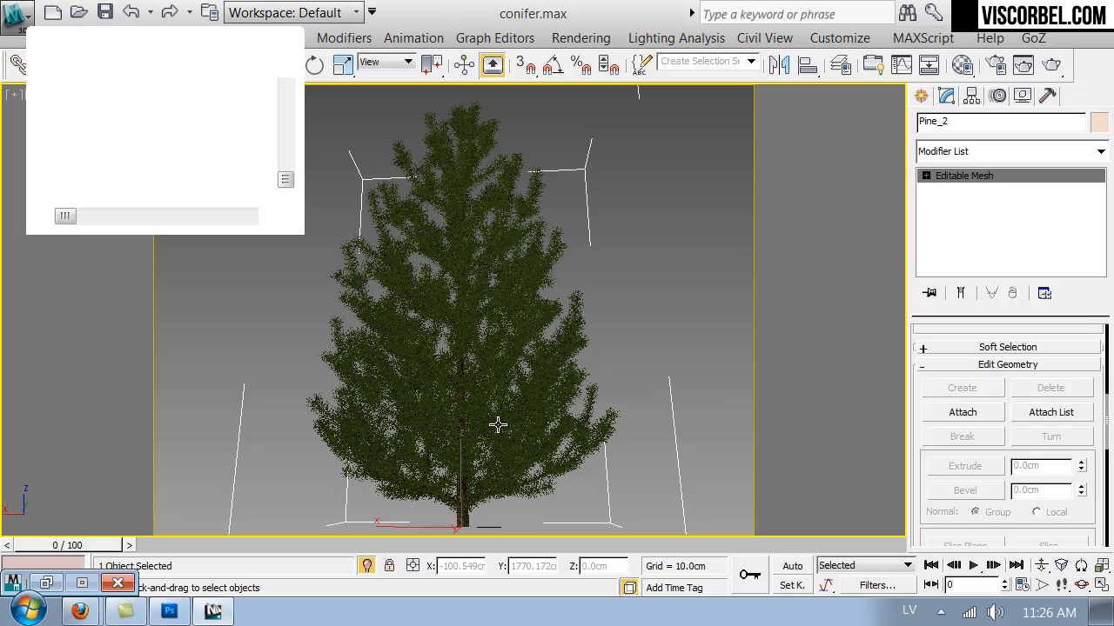
pyautogui.hotkey('alt', 'q')
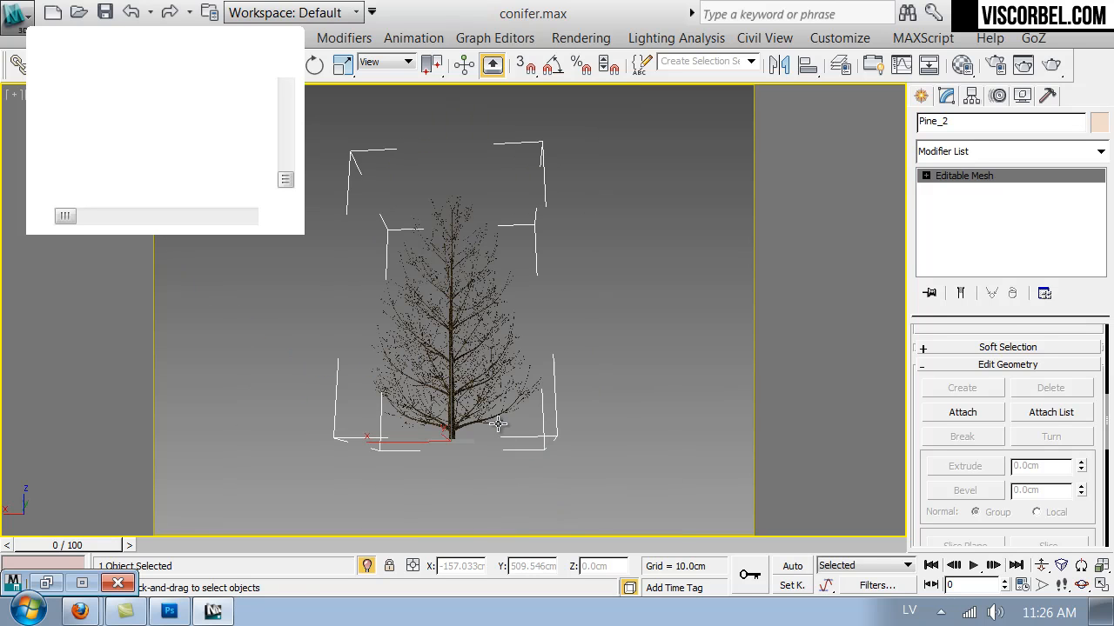
pyautogui.click(617, 334)
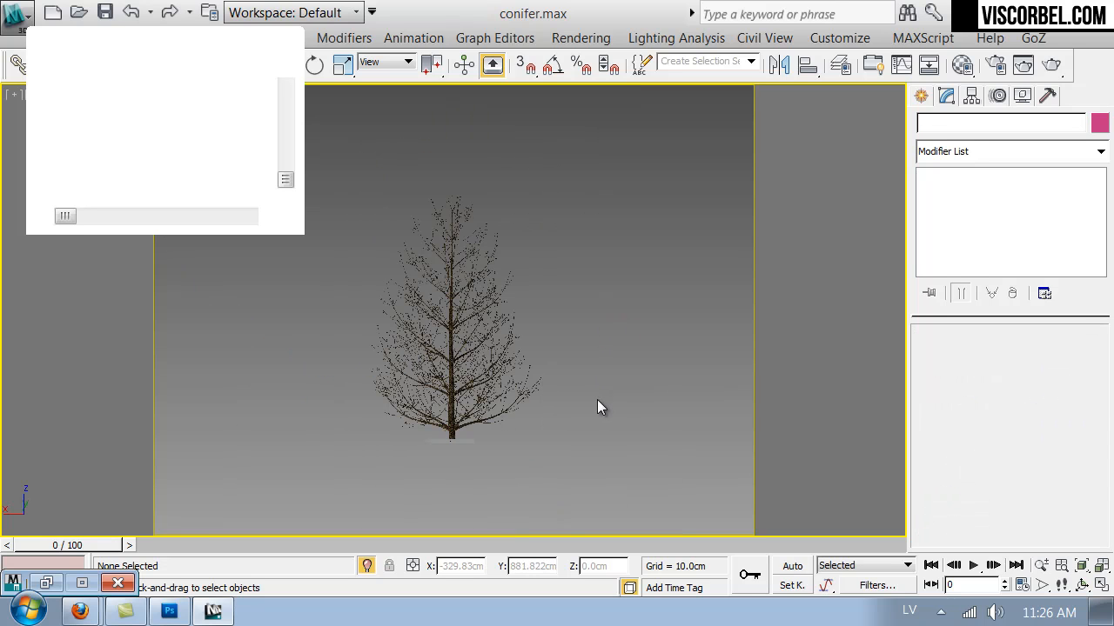
pyautogui.scroll(10, 442, 428)
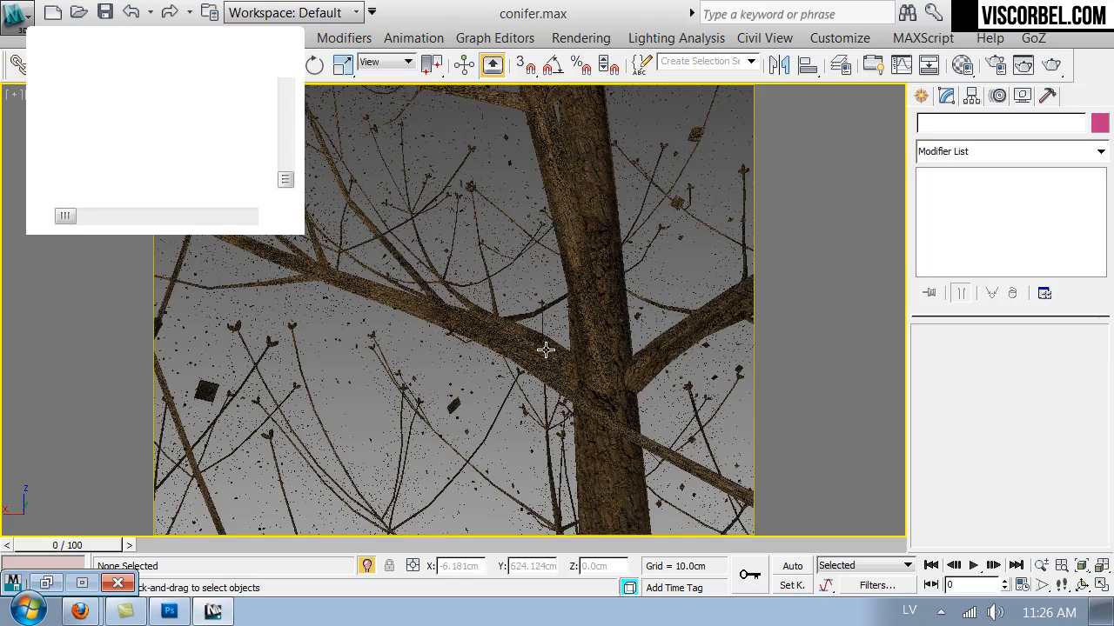
pyautogui.keyDown('alt'); pyautogui.moveTo(585, 266); pyautogui.dragTo(550, 461, button='middle'); pyautogui.keyUp('alt')
pyautogui.keyDown('alt'); pyautogui.moveTo(589, 371); pyautogui.dragTo(640, 450, button='middle'); pyautogui.keyUp('alt')
pyautogui.scroll(-5, 557, 455)
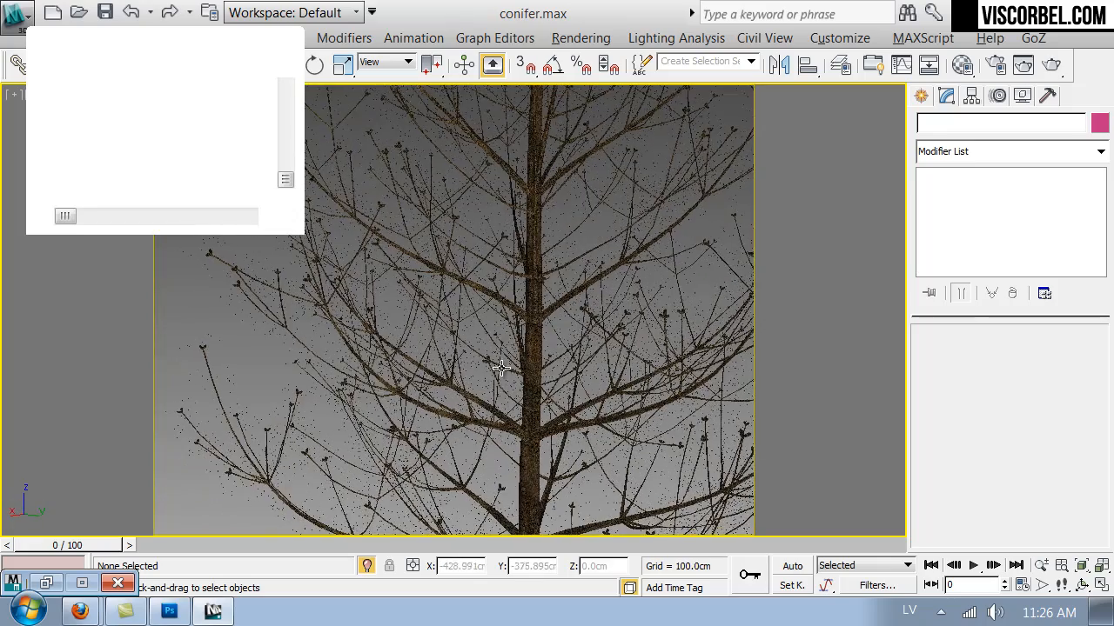
# Bring back the Material Editor and set the Blur of the spruce bark diffuse map to 0.01.
pyautogui.press('m')
pyautogui.click(814, 465)
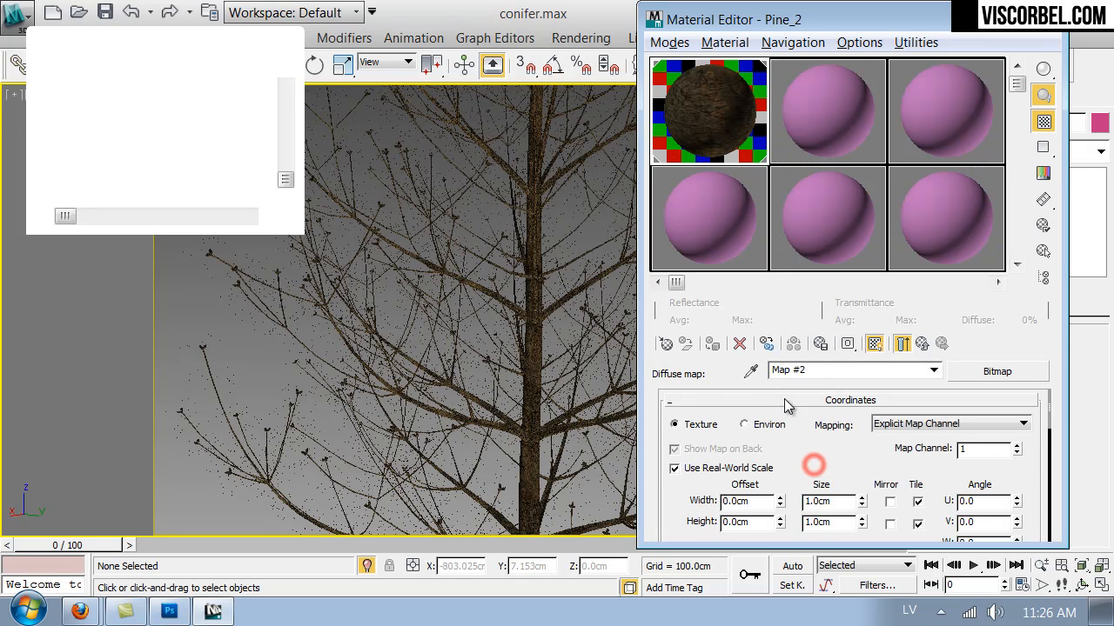
pyautogui.moveTo(686, 503); pyautogui.dragTo(695, 385)
pyautogui.doubleClick(731, 455)
pyautogui.write('0.01')
pyautogui.press('Return')
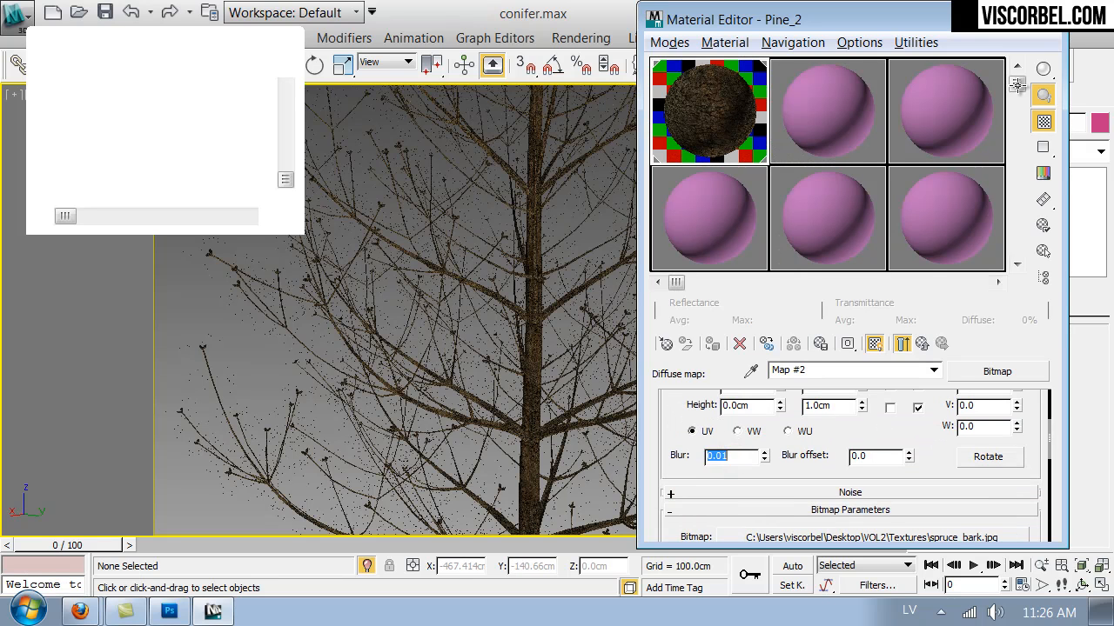
# Load the bitmap spruce_refl.jpg as the Reflect map of the Trunk material.
pyautogui.click(922, 343)
pyautogui.click(844, 525)
pyautogui.click(569, 157)
pyautogui.doubleClick(567, 156)
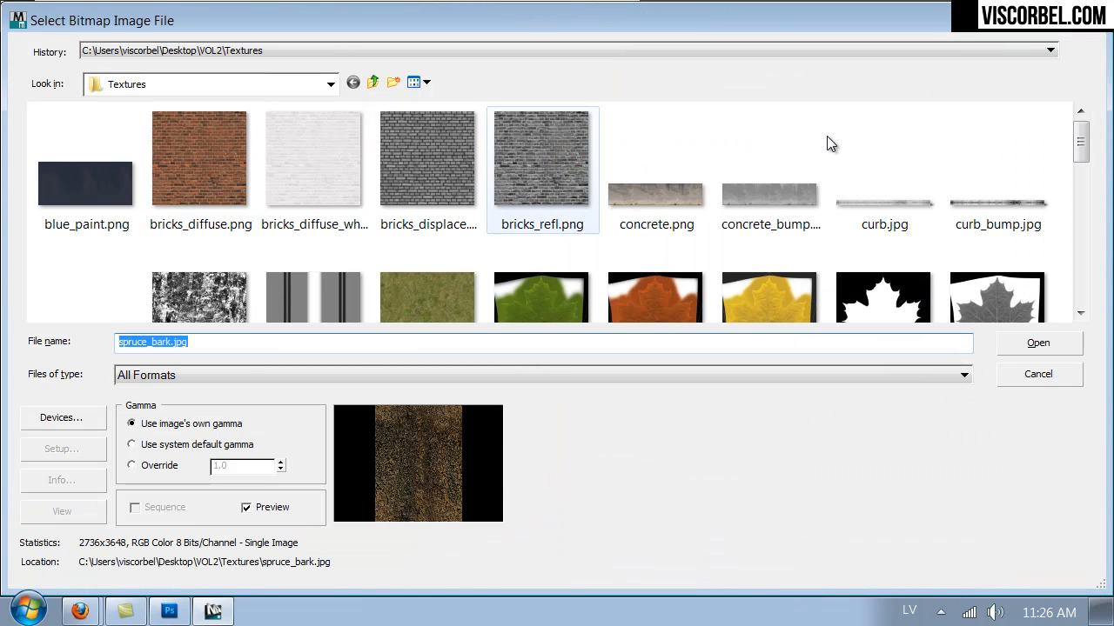
pyautogui.moveTo(1079, 139); pyautogui.dragTo(1080, 281)
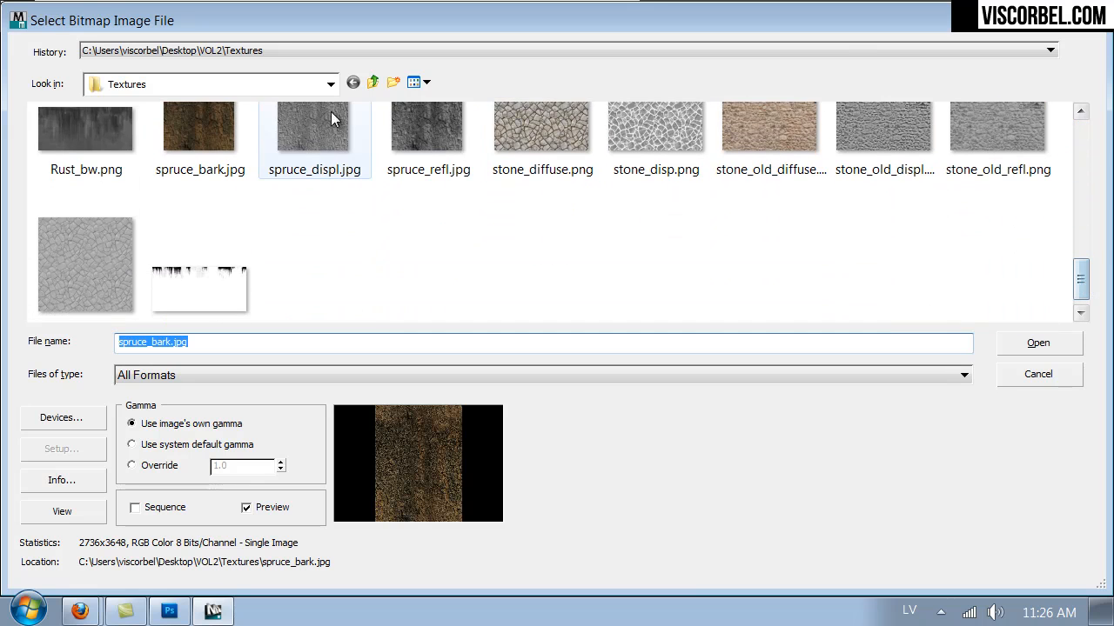
pyautogui.doubleClick(413, 133)
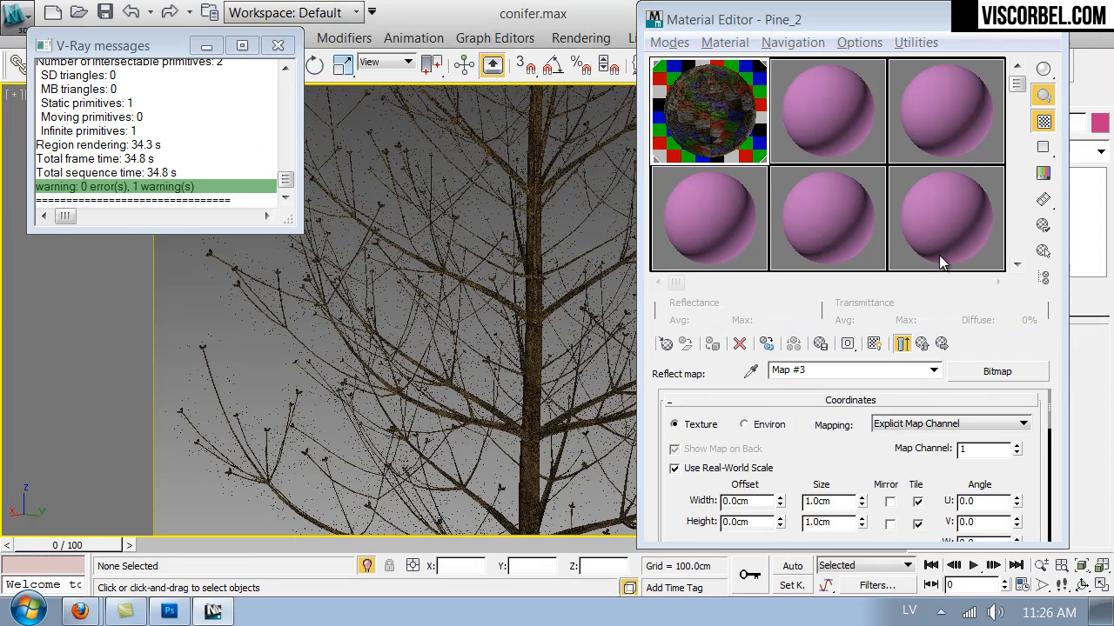
# Set the reflection glossiness of the Trunk material to 0.5.
pyautogui.click(922, 343)
pyautogui.scroll(-5, 862, 505)
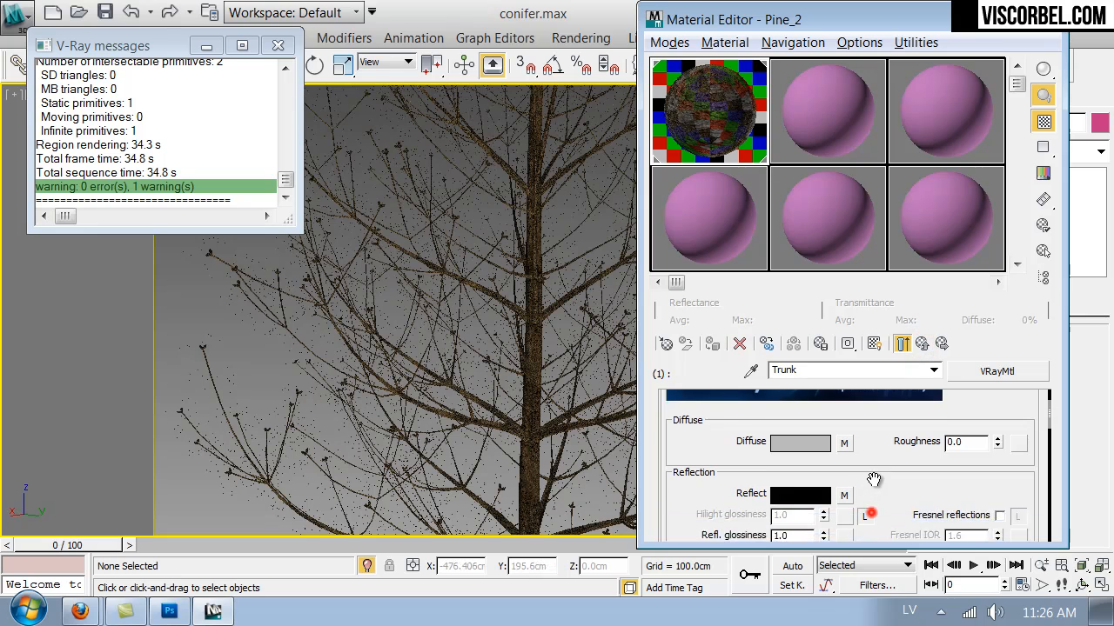
pyautogui.moveTo(819, 494); pyautogui.dragTo(828, 528)
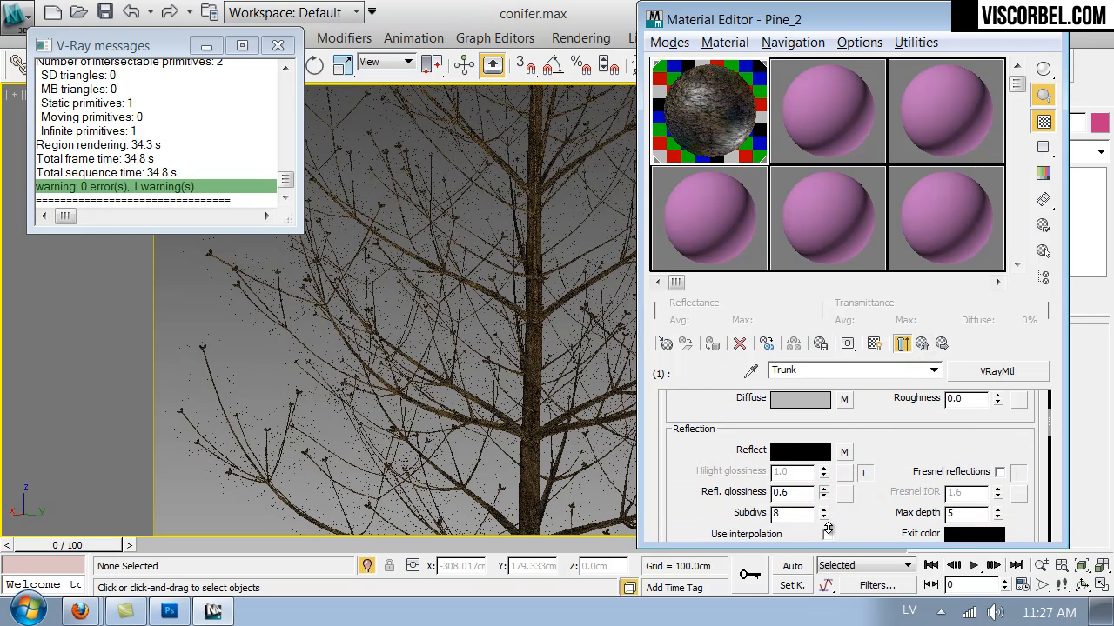
pyautogui.doubleClick(796, 496)
pyautogui.write('0.5')
pyautogui.press('Return')
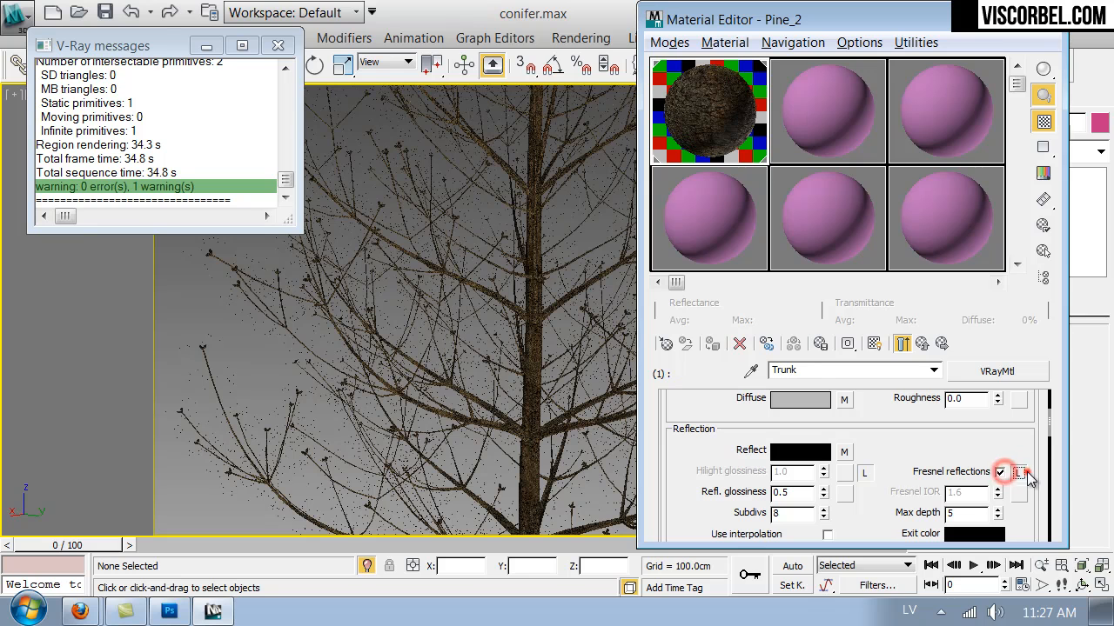
# Enable Fresnel reflections on the Trunk material with an unlocked Fresnel IOR of 3.0, and check the enlarged sample preview.
pyautogui.click(1003, 472)
pyautogui.click(976, 492)
pyautogui.write('3.0')
pyautogui.press('Return')
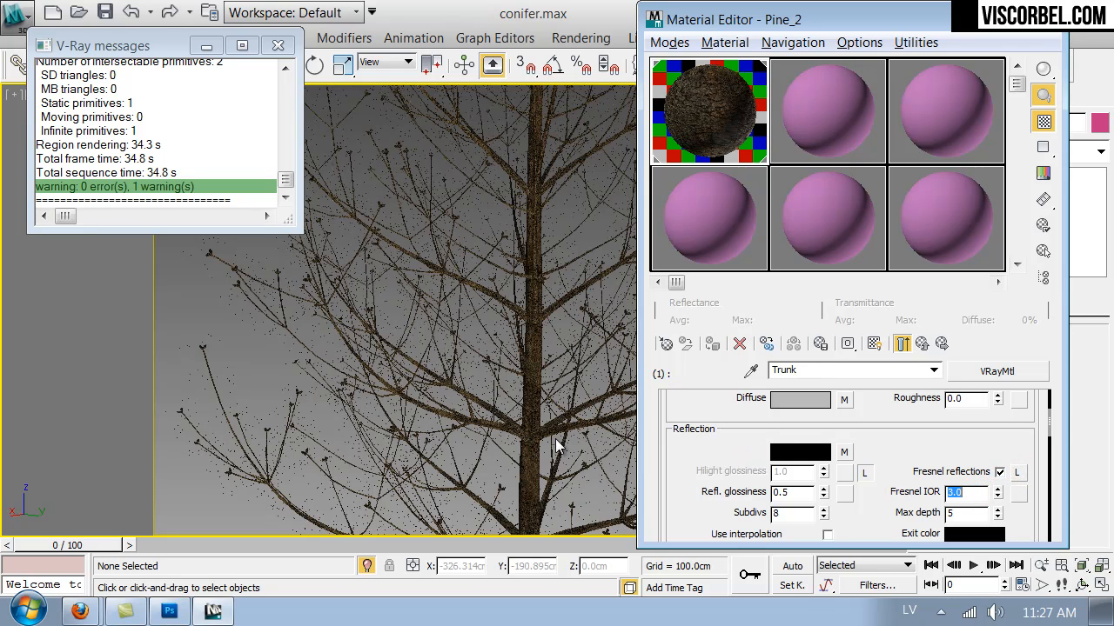
pyautogui.doubleClick(720, 102)
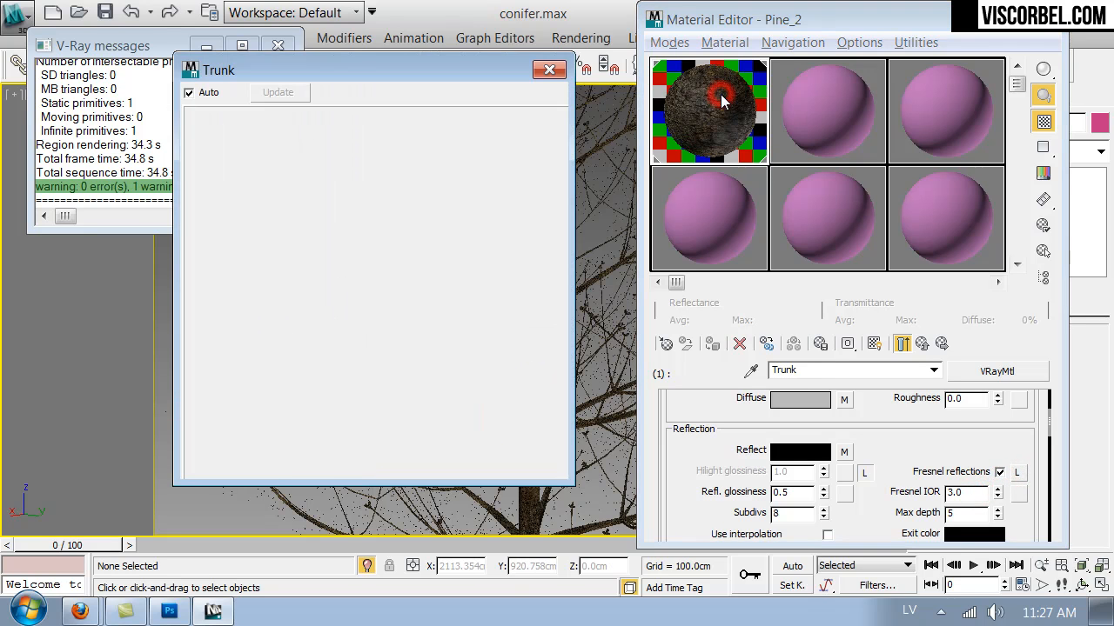
pyautogui.click(549, 69)
# Load the bitmap spruce_displ.jpg into the Bump slot of the Trunk material.
pyautogui.scroll(-8, 886, 524)
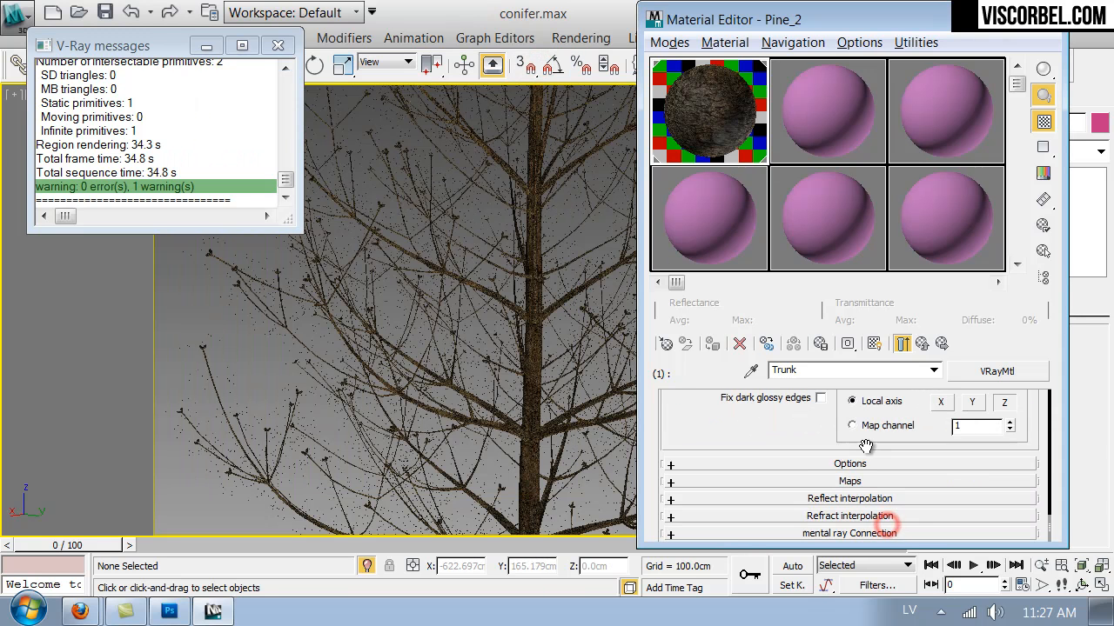
pyautogui.click(850, 481)
pyautogui.scroll(-5, 846, 485)
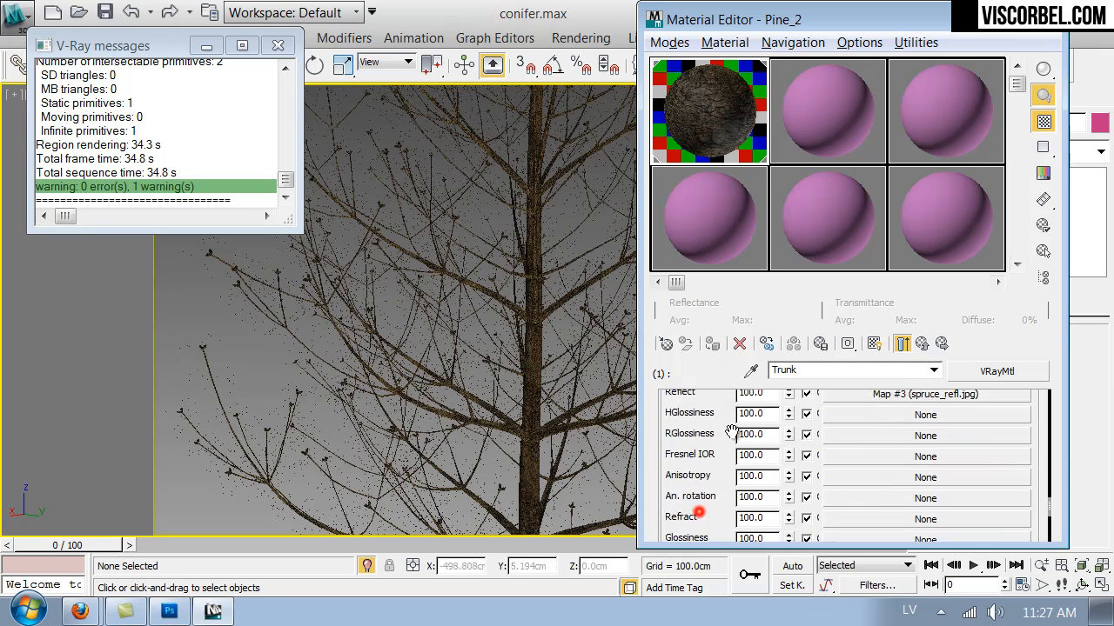
pyautogui.click(871, 526)
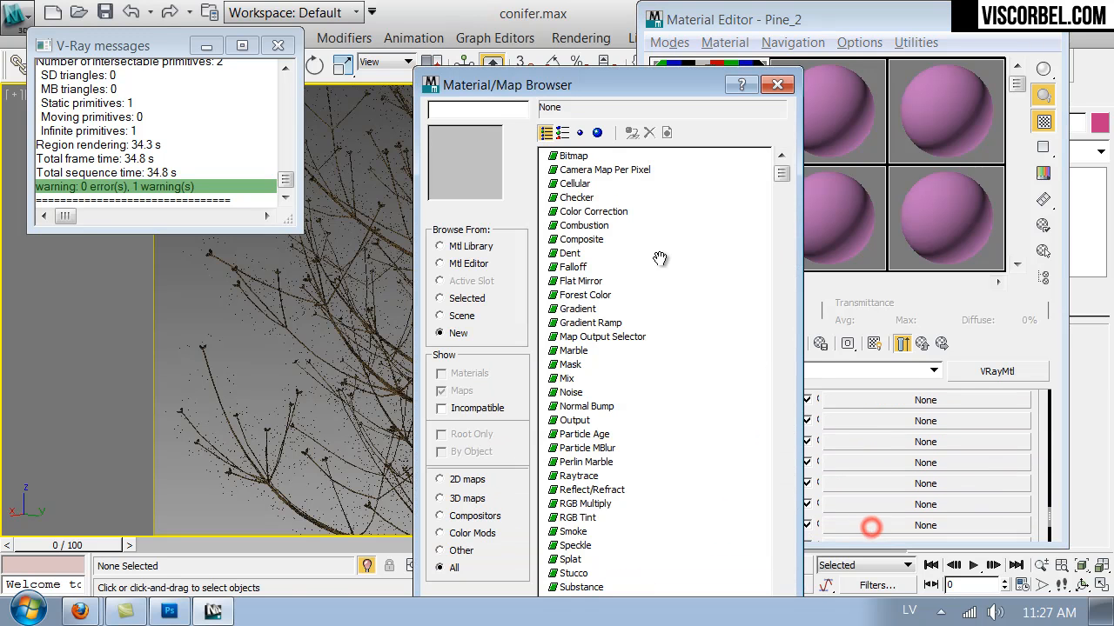
pyautogui.doubleClick(561, 150)
pyautogui.moveTo(1081, 143); pyautogui.dragTo(1063, 258)
pyautogui.doubleClick(321, 217)
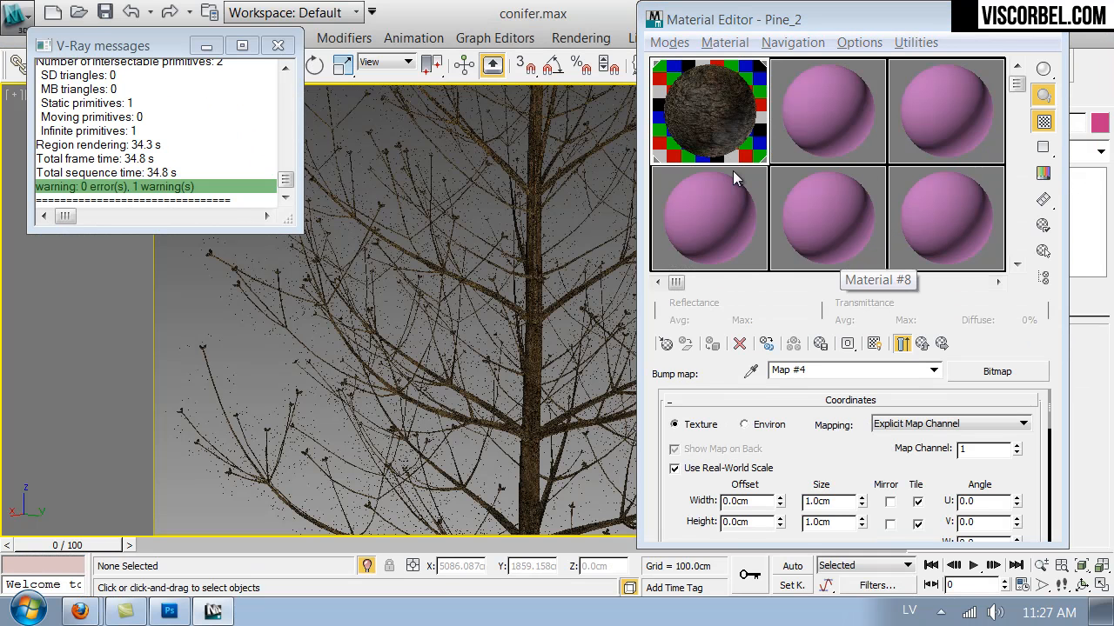
# Set the bump map's Blur to 0.01 while checking the bark in an enlarged sample preview.
pyautogui.doubleClick(713, 116)
pyautogui.scroll(-4, 691, 512)
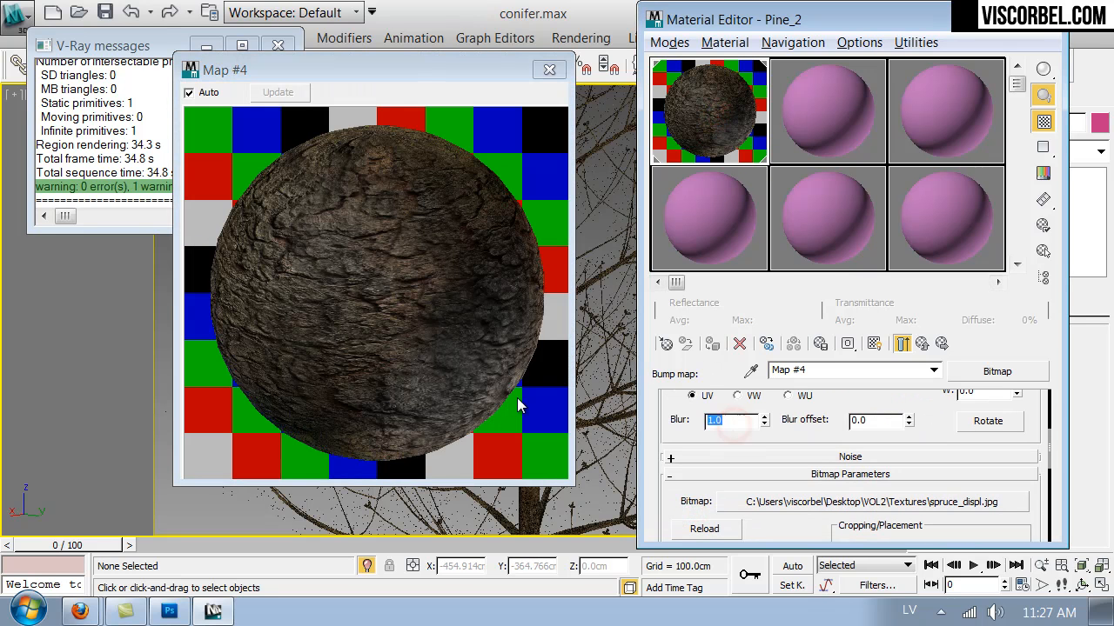
pyautogui.write('.01')
pyautogui.press('Return')
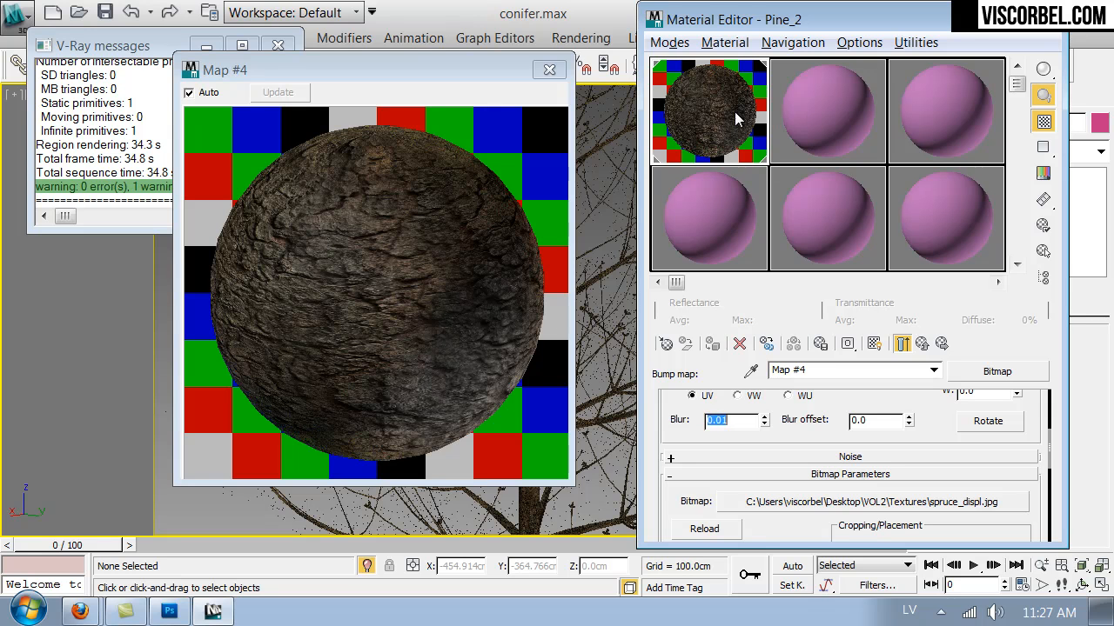
pyautogui.click(549, 70)
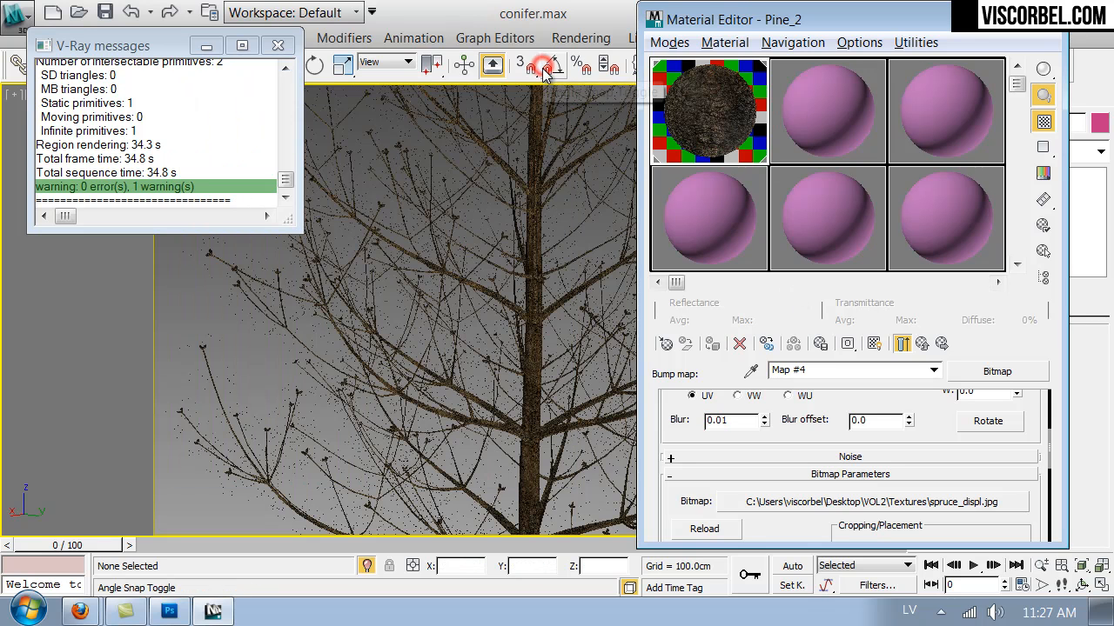
# Switch the viewport to the camera, render the bare tree, and arrange the frame buffer beside the Material Editor.
pyautogui.press('c')
pyautogui.doubleClick(534, 156)
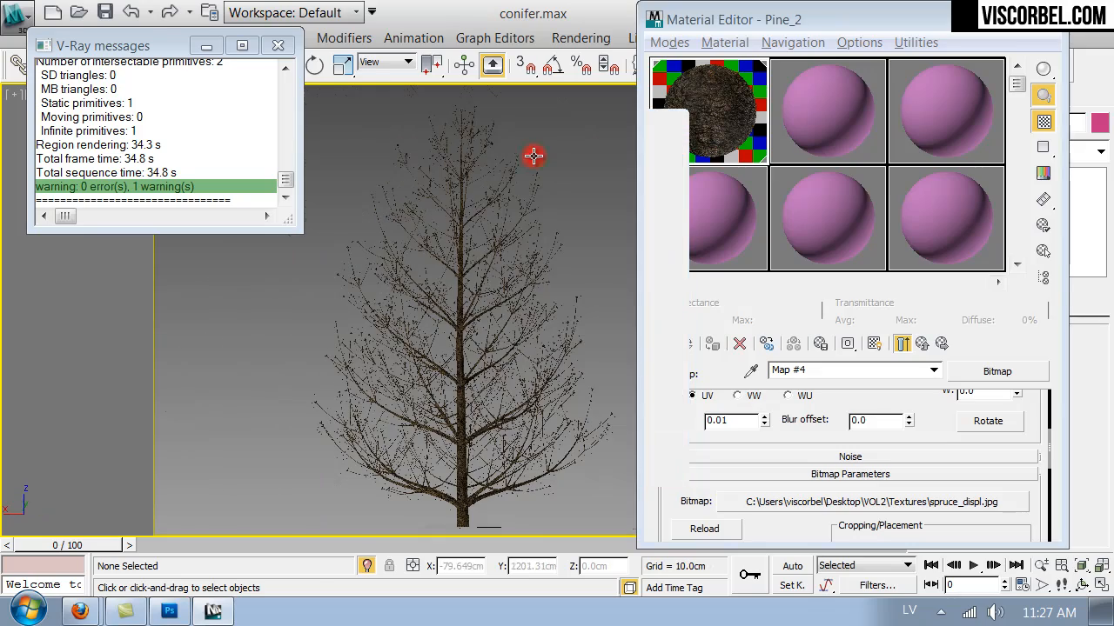
pyautogui.moveTo(910, 20); pyautogui.dragTo(924, 118)
pyautogui.click(1051, 64)
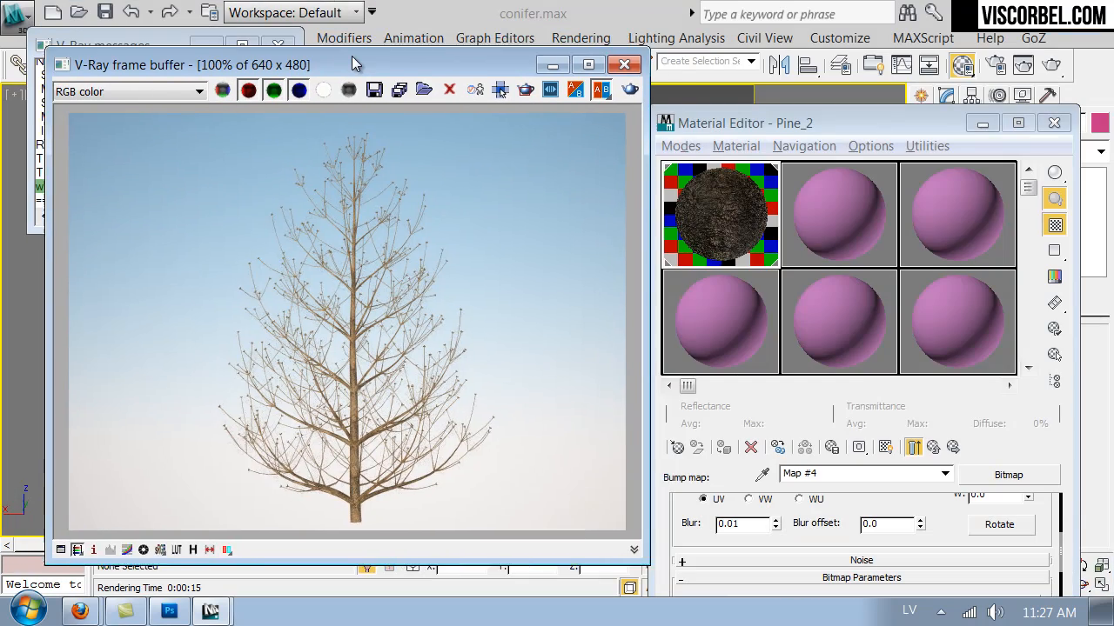
pyautogui.moveTo(354, 63); pyautogui.dragTo(350, 36)
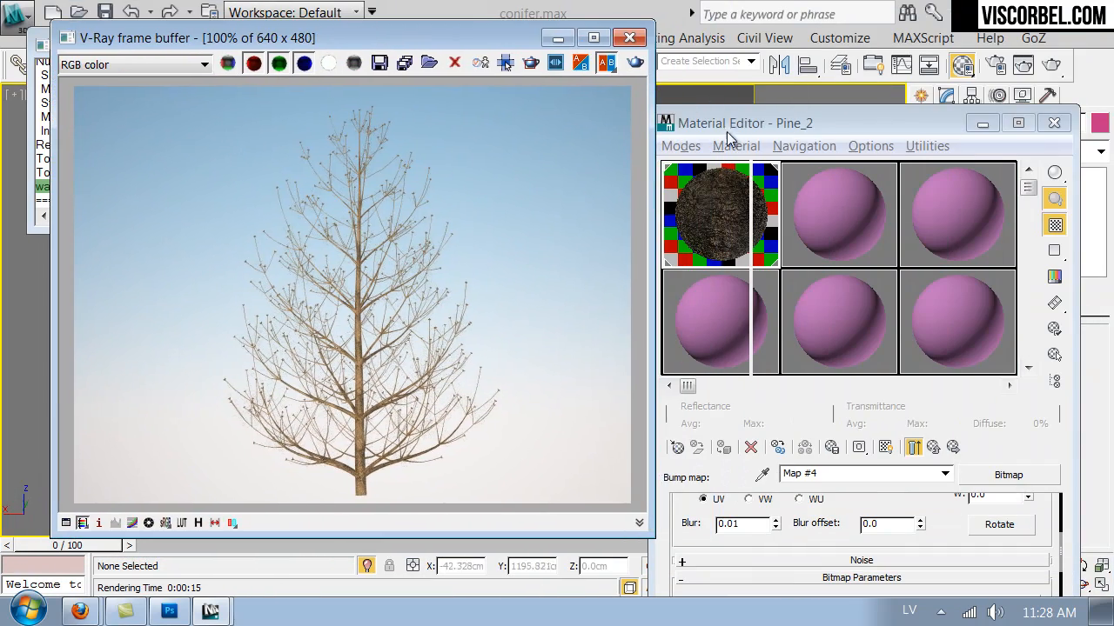
pyautogui.click(730, 56)
pyautogui.moveTo(730, 56); pyautogui.dragTo(731, 22)
# Copy the spruce_displ.jpg bump map into the Displace slot of the Trunk material as an independent copy.
pyautogui.click(928, 344)
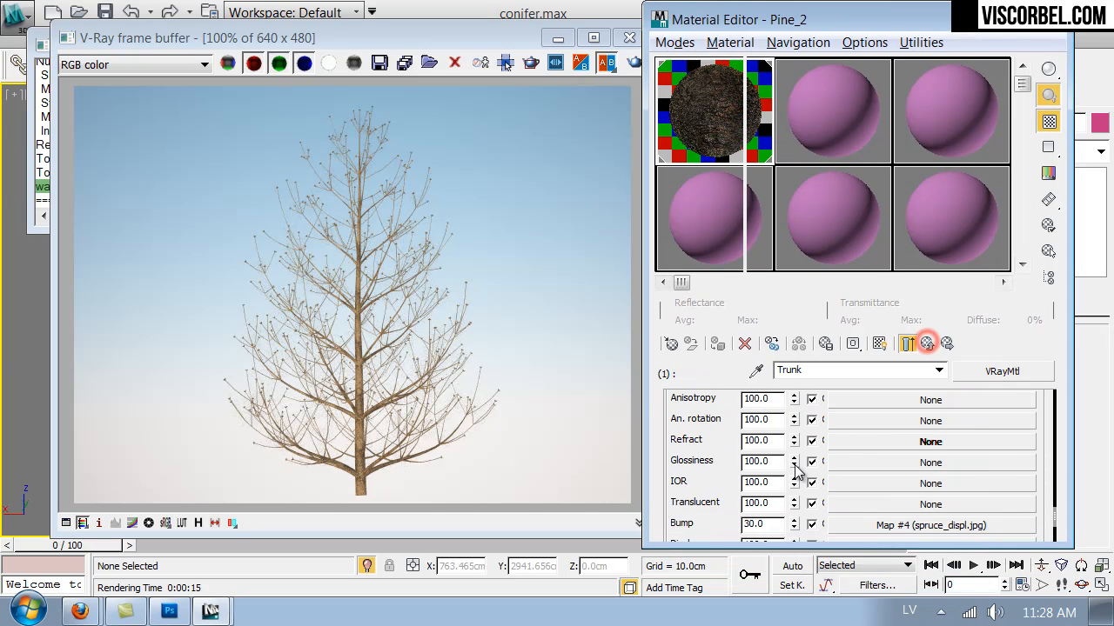
pyautogui.scroll(-4, 683, 504)
pyautogui.rightClick(860, 445)
pyautogui.click(870, 479)
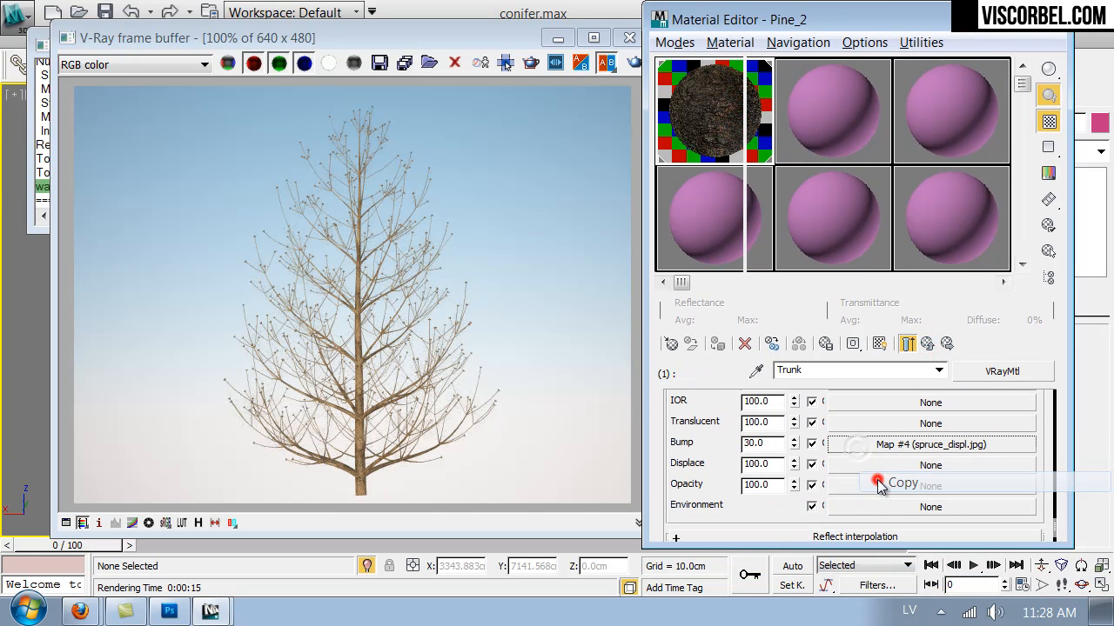
pyautogui.rightClick(868, 477)
pyautogui.click(875, 482)
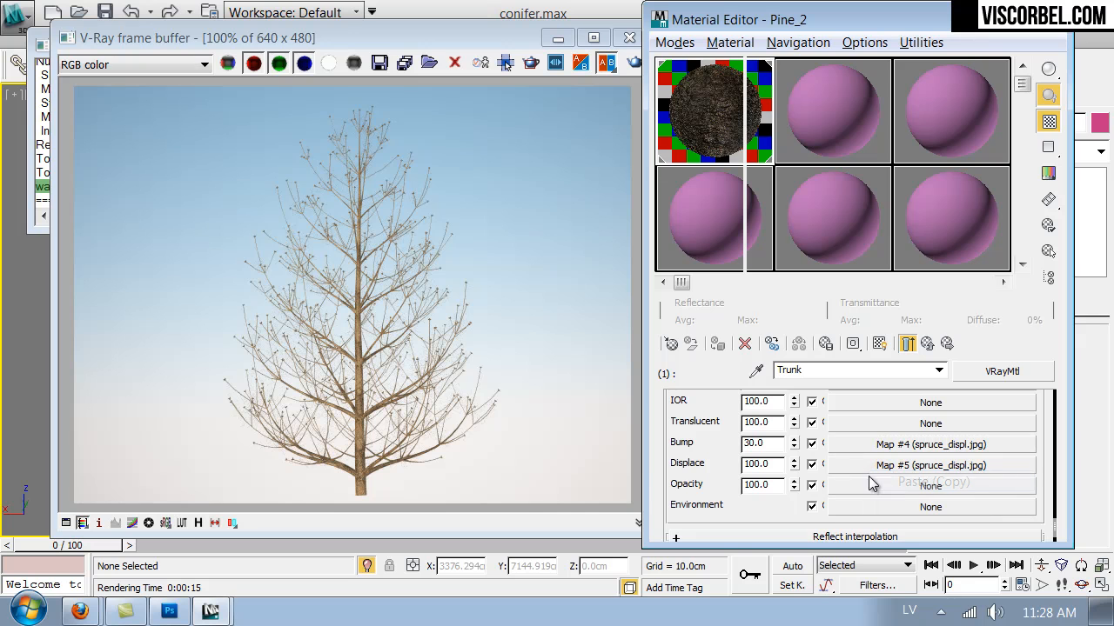
# Set the Trunk material's displacement amount to 0.5 and render the tree again.
pyautogui.doubleClick(775, 464)
pyautogui.write('0.5')
pyautogui.press('Return')
pyautogui.click(363, 165)
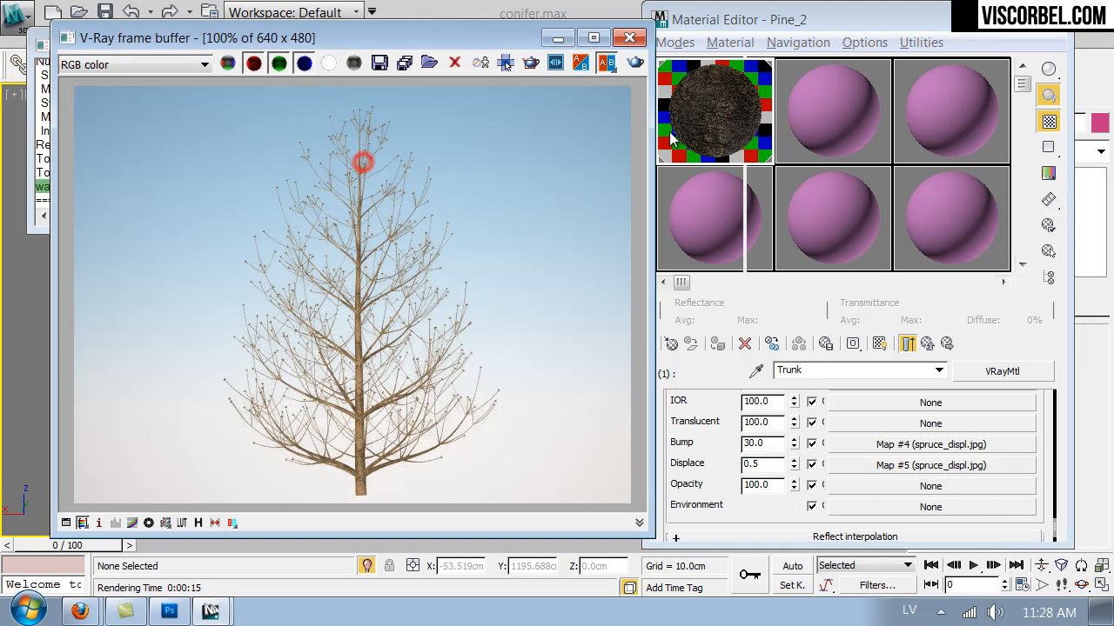
pyautogui.click(636, 66)
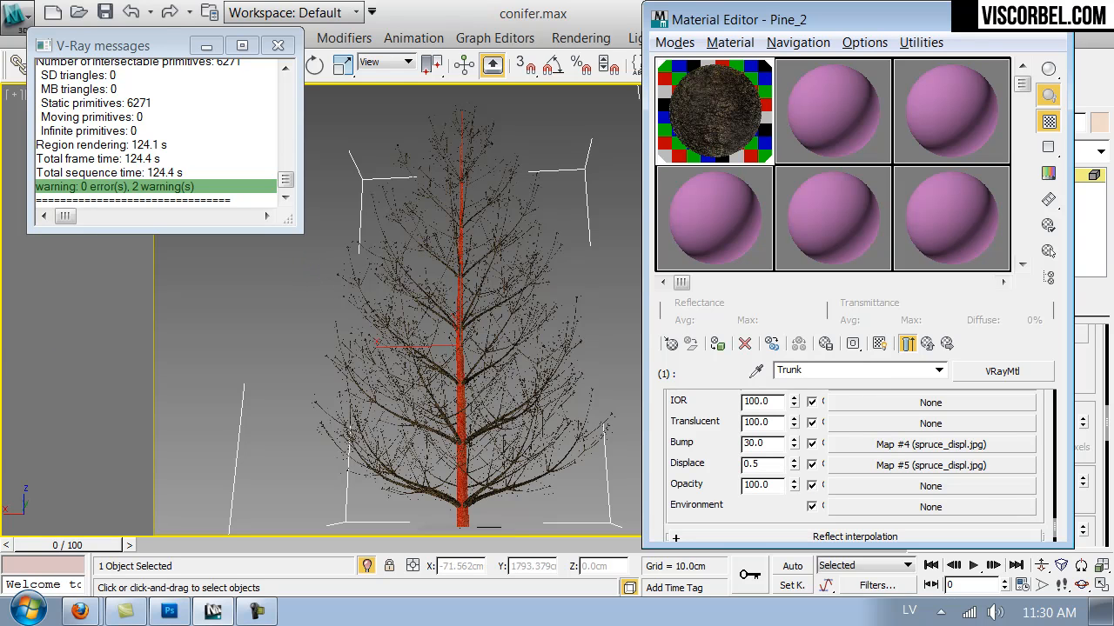
# Close the Material Editor, reselect Pine_2, and select only its main trunk at Element level.
pyautogui.click(1057, 18)
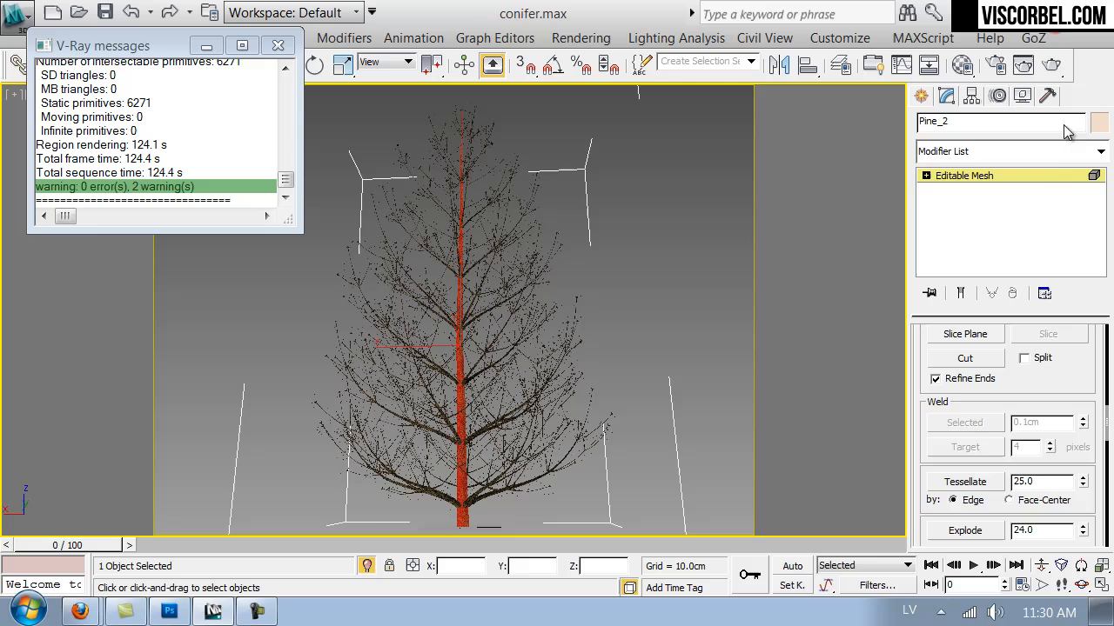
pyautogui.click(1049, 176)
pyautogui.click(635, 317)
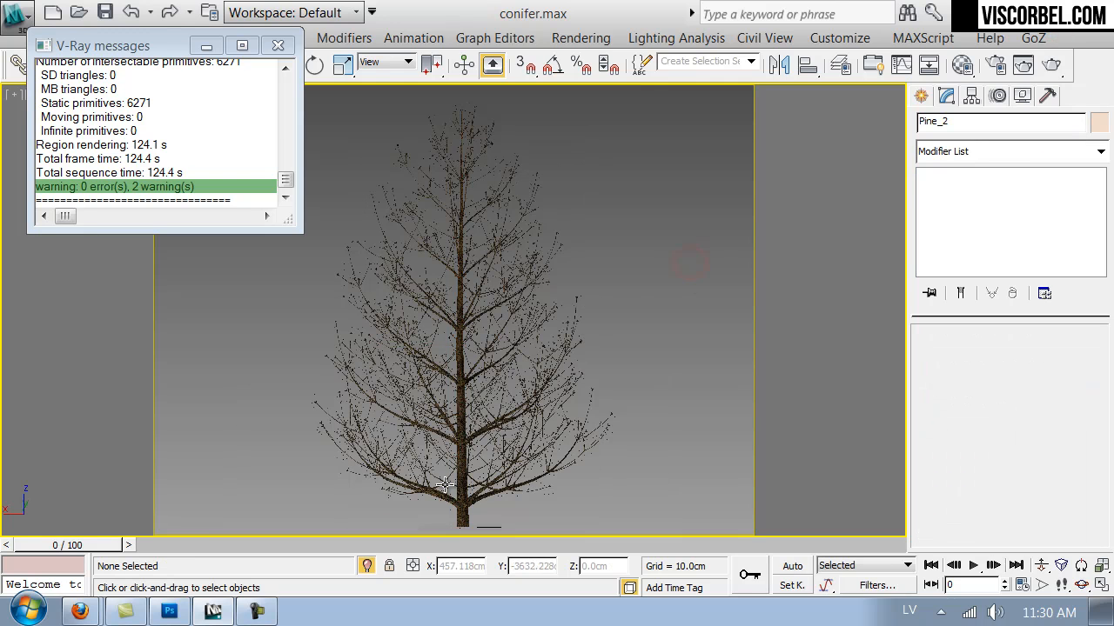
pyautogui.click(467, 466)
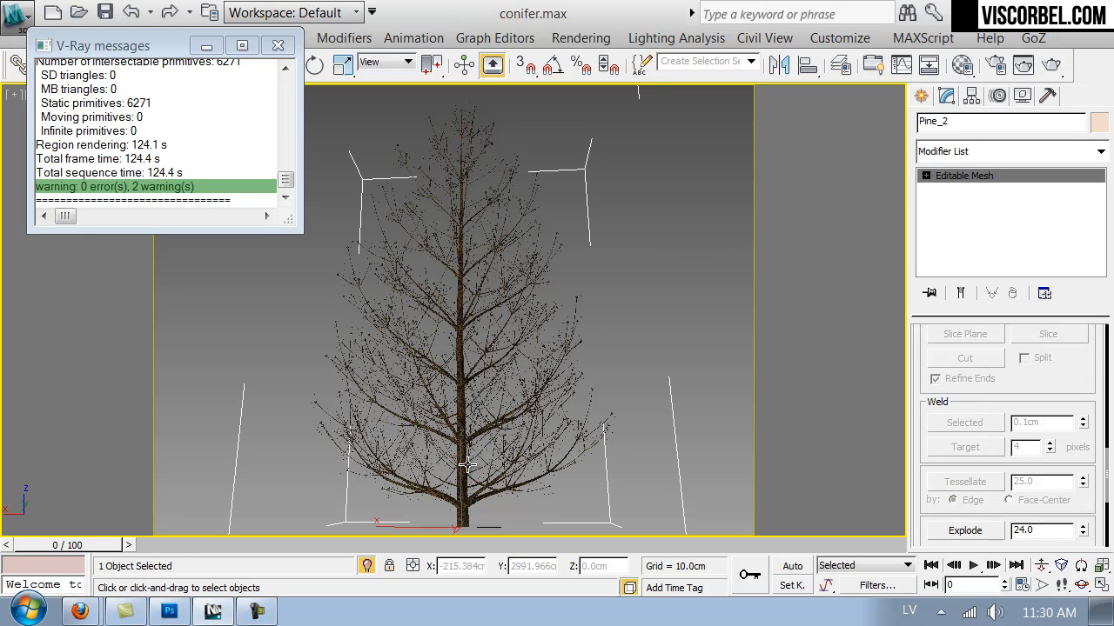
pyautogui.press('5')
pyautogui.click(463, 517)
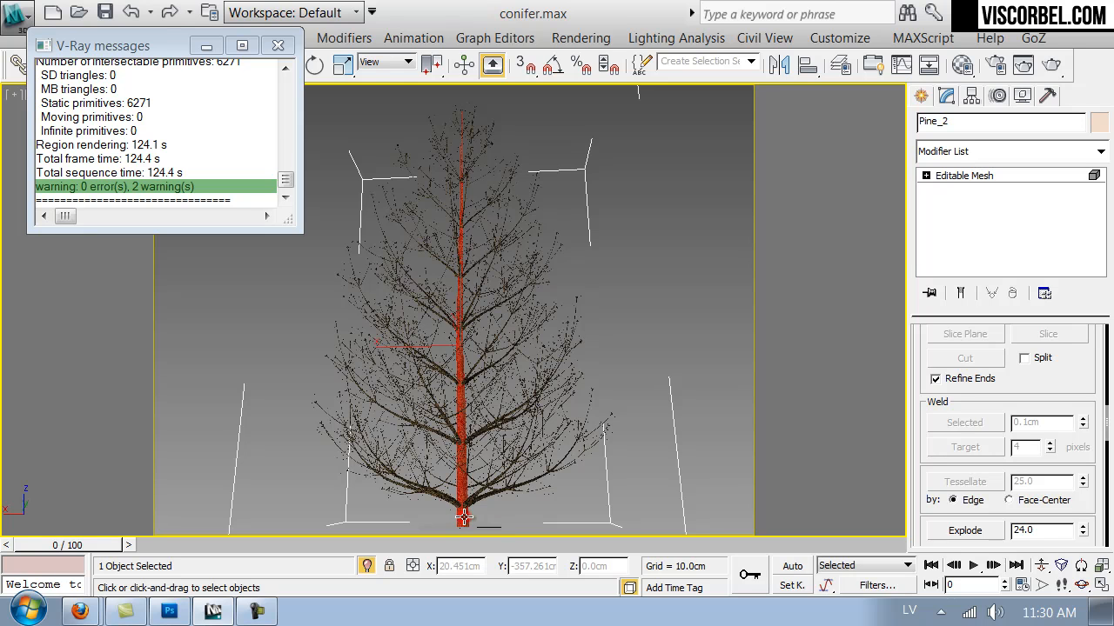
pyautogui.click(476, 500)
pyautogui.scroll(-10, 1044, 350)
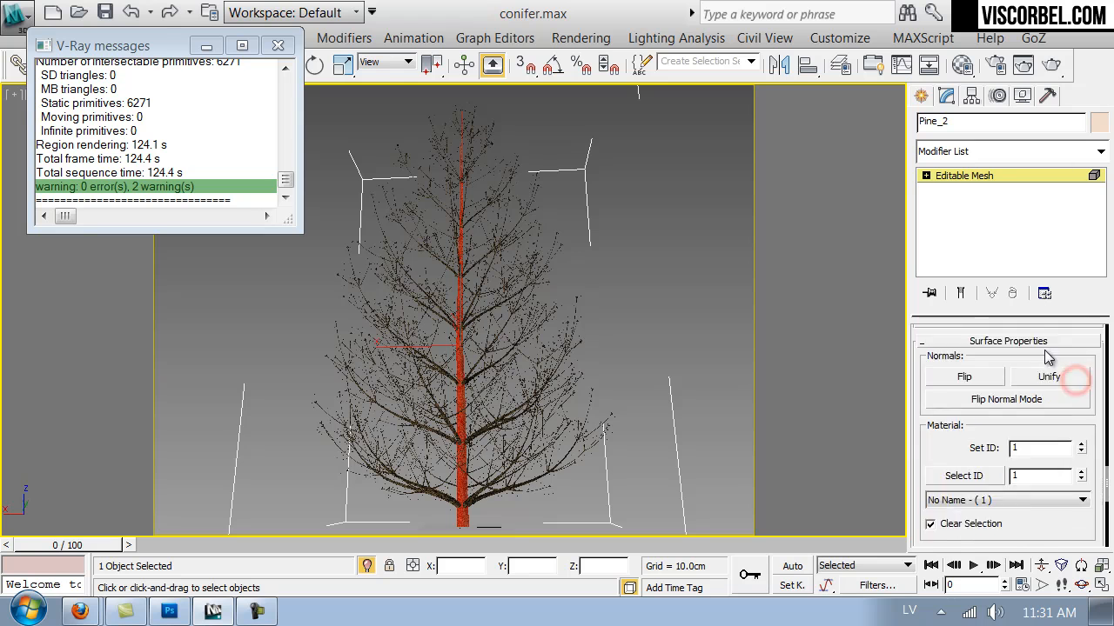
# Select the main trunk together with the thick primary branches and assign them material ID 3, leaving Element level.
pyautogui.scroll(5, 1009, 453)
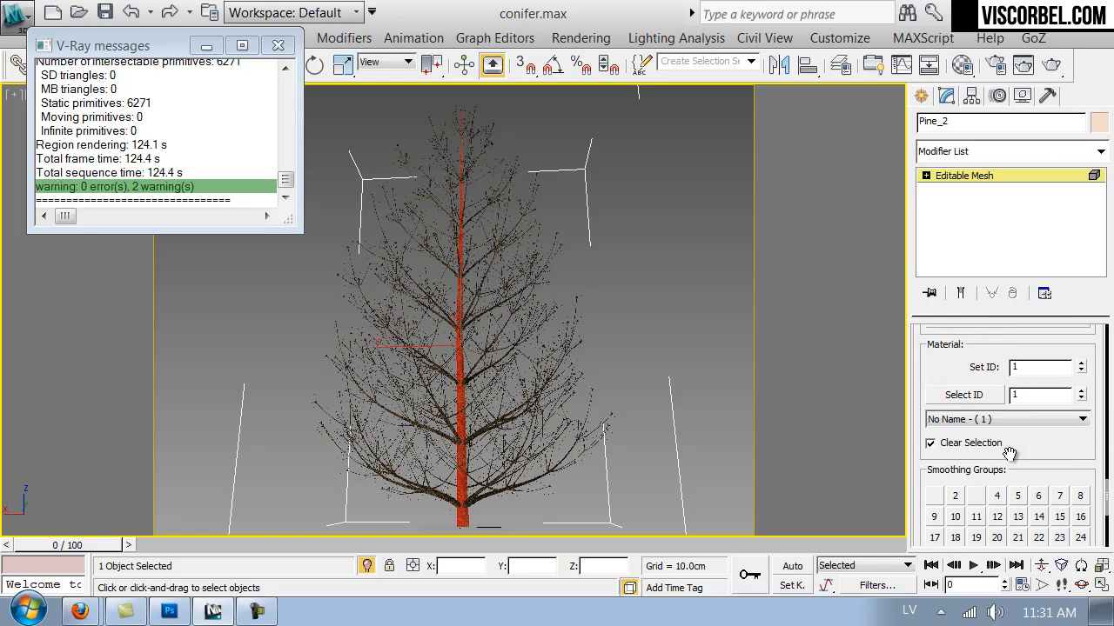
pyautogui.doubleClick(1043, 373)
pyautogui.click(648, 304)
pyautogui.press('t')
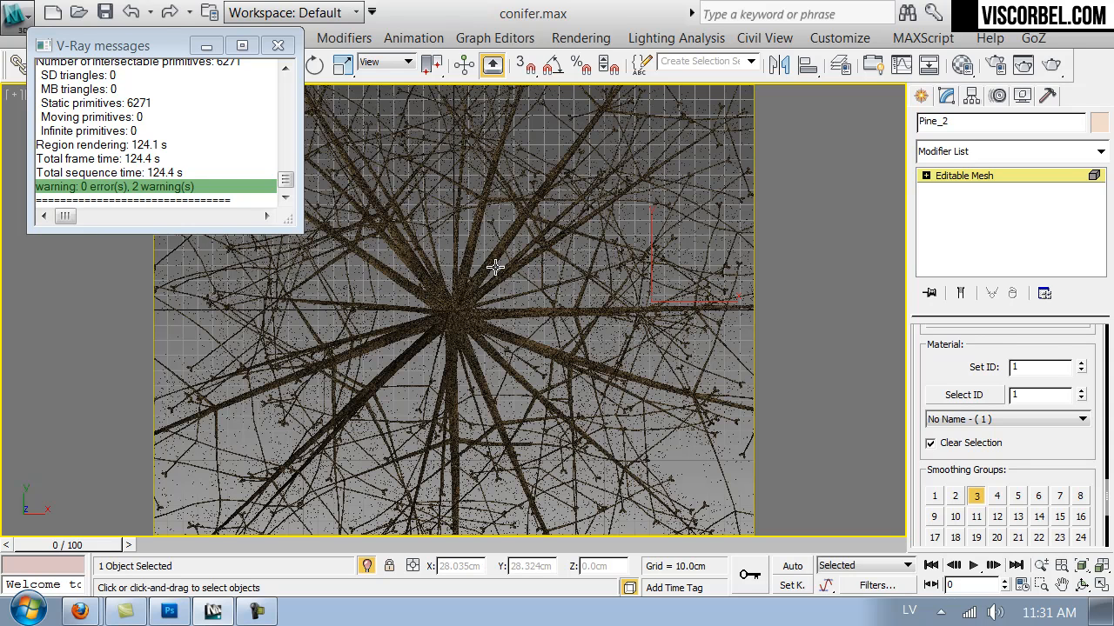
pyautogui.click(454, 314)
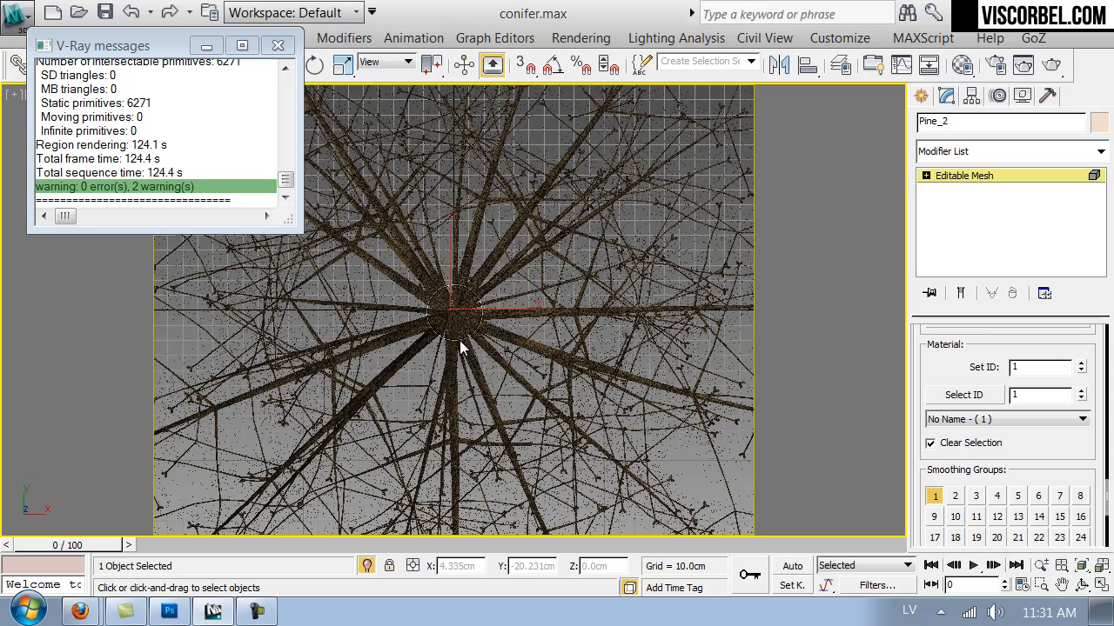
pyautogui.press('f')
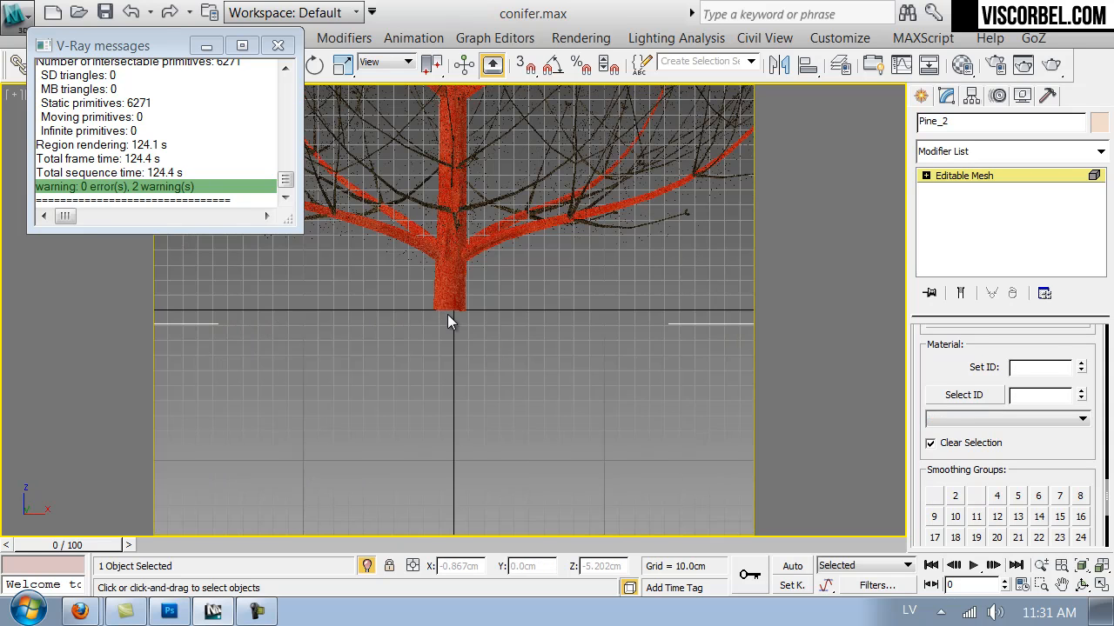
pyautogui.hotkey('ctrl', 'a')
pyautogui.press('z')
pyautogui.scroll(2, 515, 337)
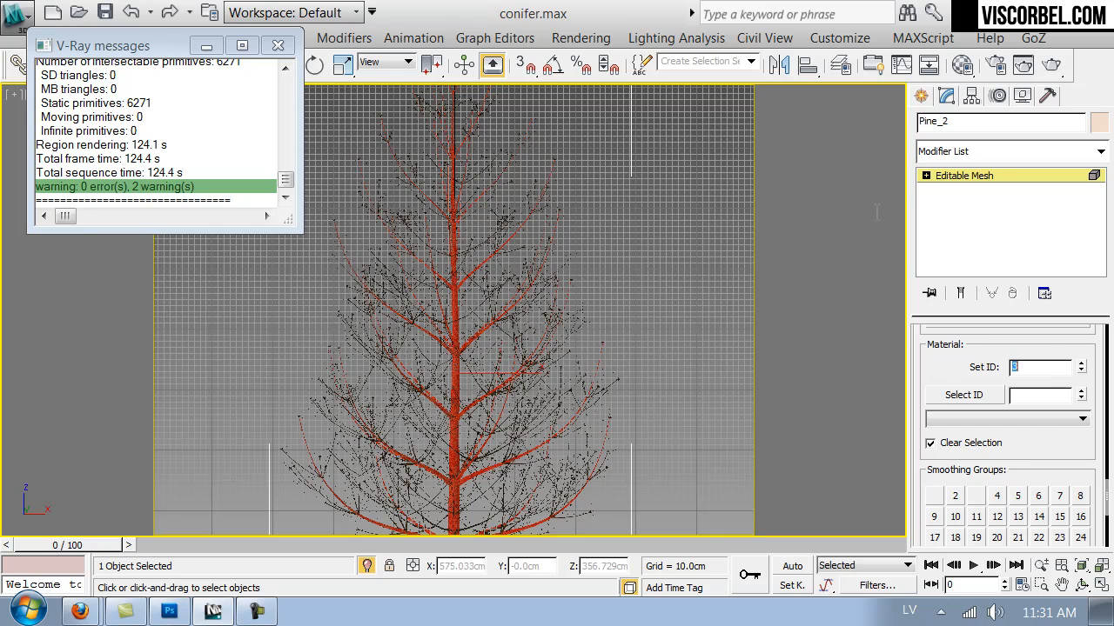
pyautogui.click(983, 176)
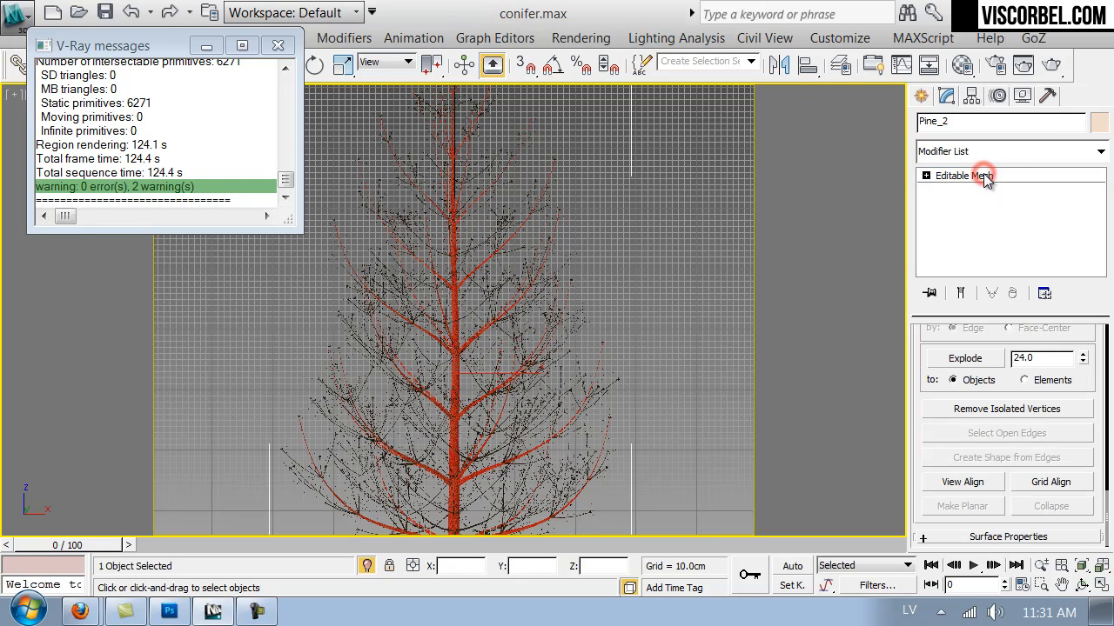
# Deselect the tree and switch the viewport back to the V-Ray physical camera view.
pyautogui.click(717, 230)
pyautogui.press('c')
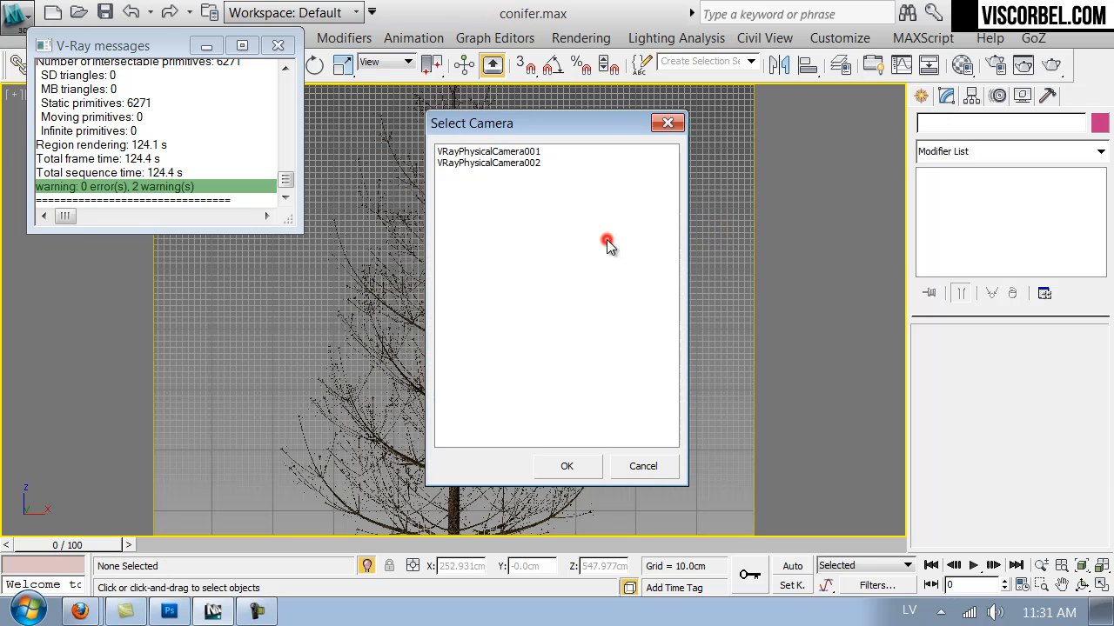
pyautogui.doubleClick(549, 157)
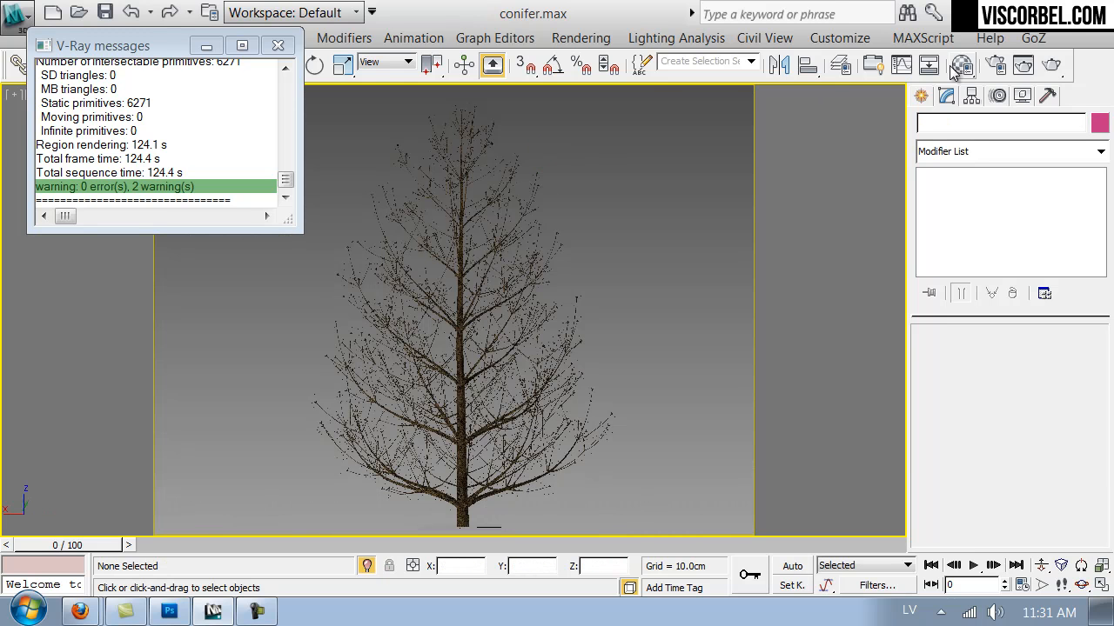
# Return to the parent Multi/Sub-Object level of the Pine_2 material and set its number of materials to 3.
pyautogui.click(949, 65)
pyautogui.click(928, 343)
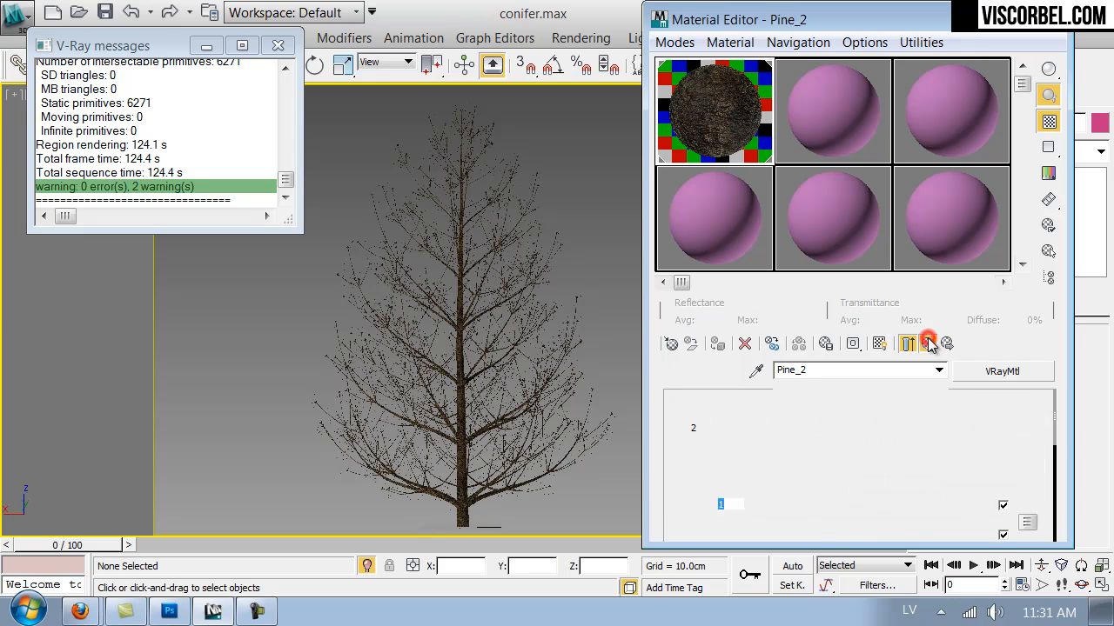
pyautogui.scroll(-2, 976, 447)
pyautogui.scroll(1, 870, 435)
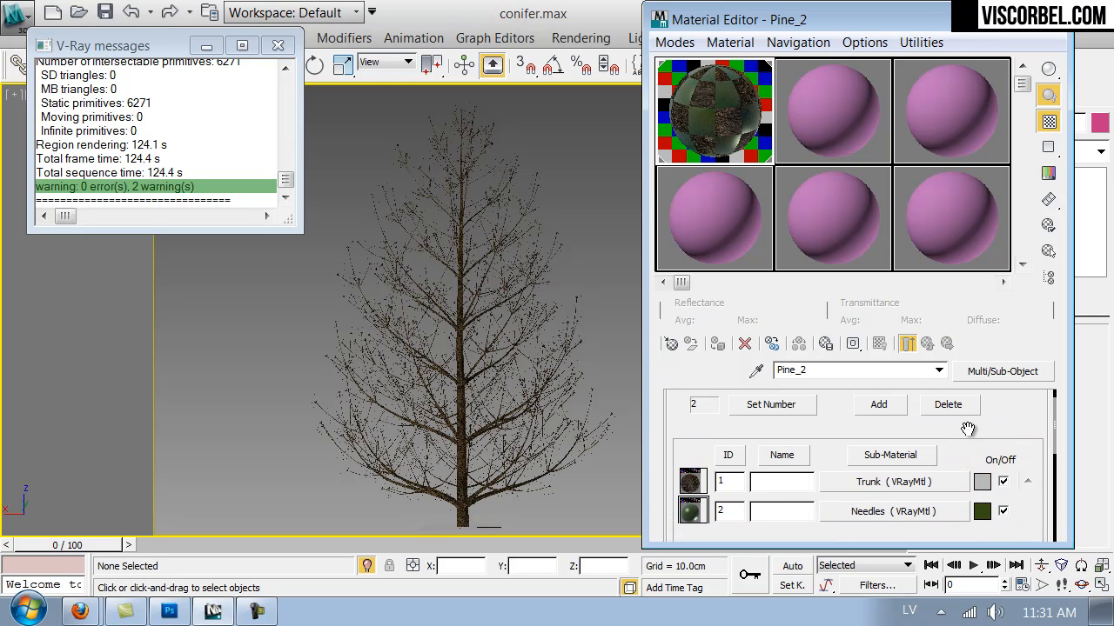
pyautogui.click(805, 414)
pyautogui.click(896, 279)
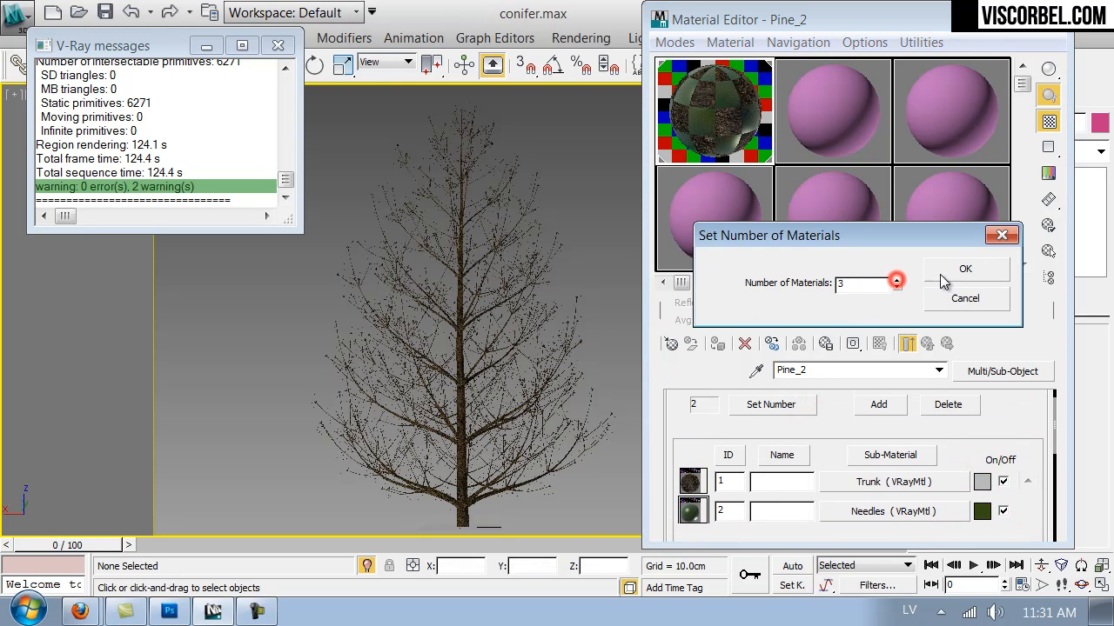
pyautogui.click(965, 268)
# Disable the Displace map of the Trunk sub-material in slot 1 and return to the parent material.
pyautogui.moveTo(1003, 429); pyautogui.dragTo(1003, 389)
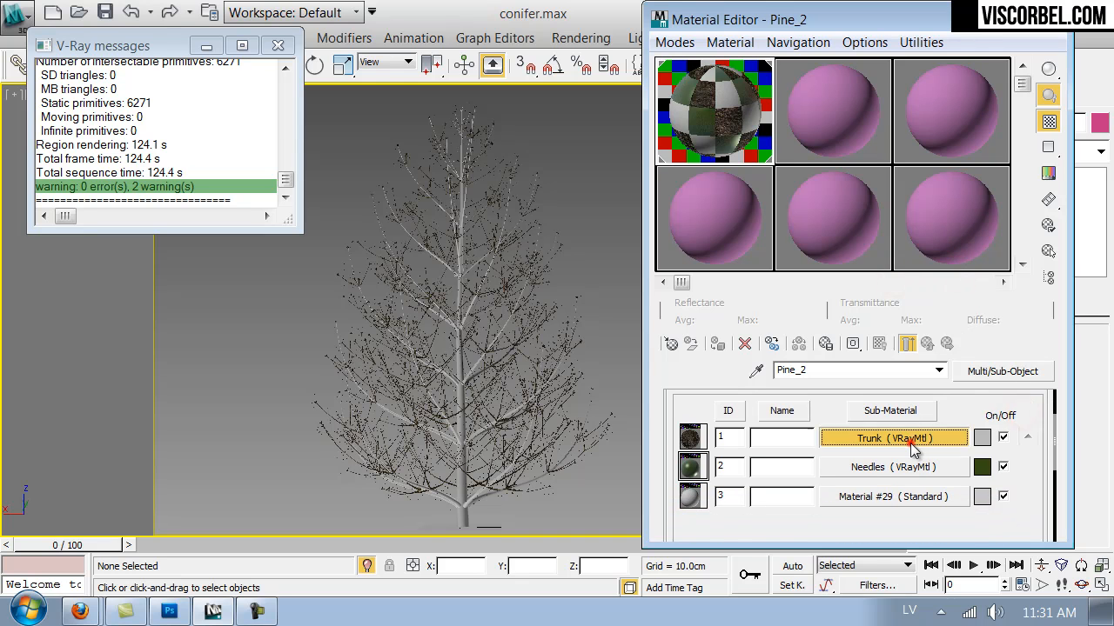
pyautogui.click(870, 442)
pyautogui.moveTo(699, 504)
pyautogui.mouseDown()
pyautogui.moveTo(714, 468)
pyautogui.moveTo(713, 502)
pyautogui.mouseUp()
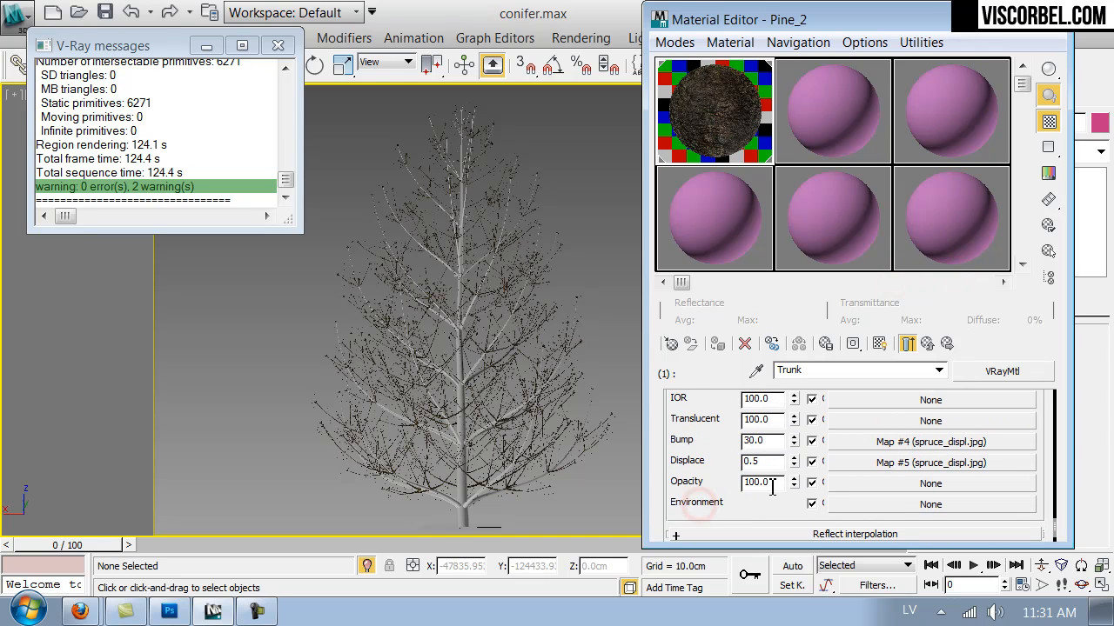
pyautogui.click(812, 462)
pyautogui.click(927, 343)
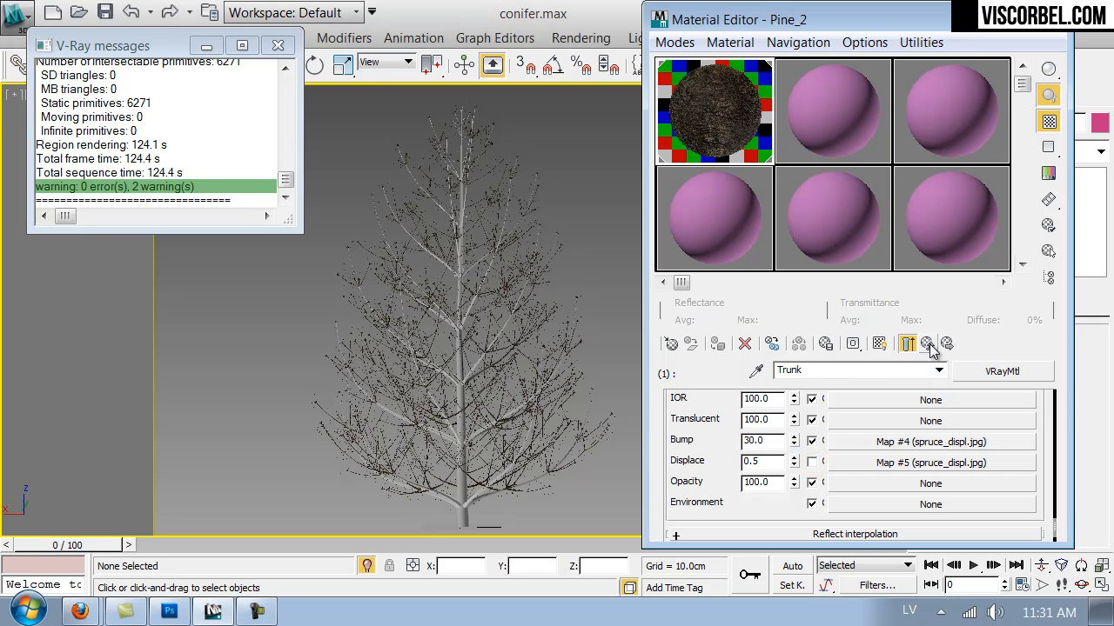
# Paste an independent copy of the Trunk sub-material into slot 3 of Pine_2.
pyautogui.rightClick(877, 502)
pyautogui.click(901, 535)
pyautogui.moveTo(1024, 443); pyautogui.dragTo(1019, 350)
pyautogui.rightClick(858, 474)
pyautogui.click(913, 523)
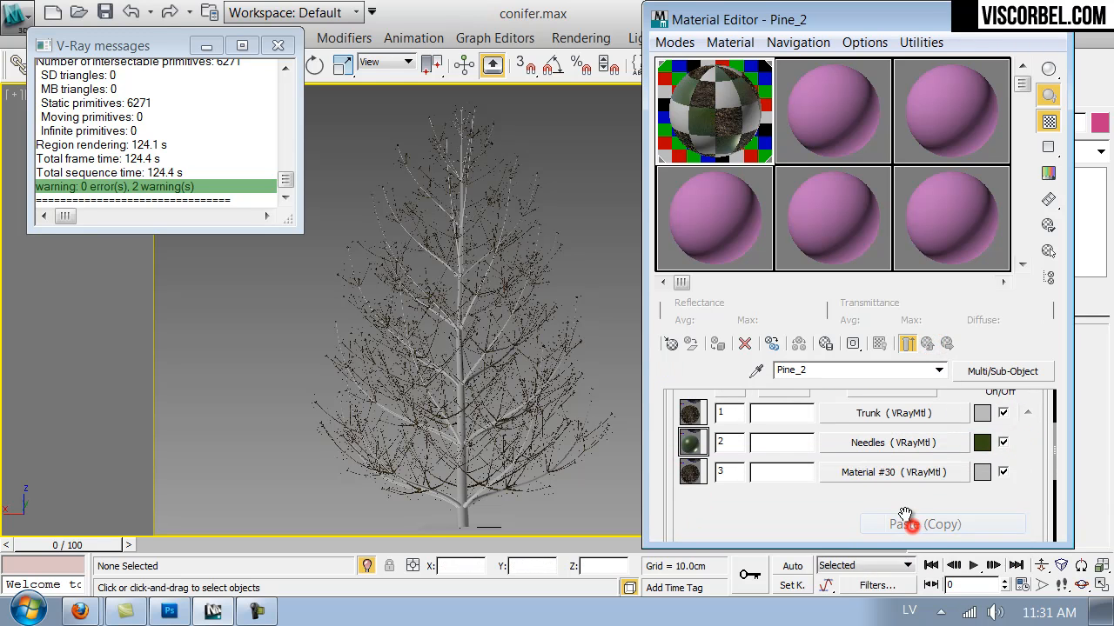
# Enable the Displace map in the copied sub-material in slot 3.
pyautogui.click(901, 477)
pyautogui.moveTo(705, 510); pyautogui.dragTo(738, 510)
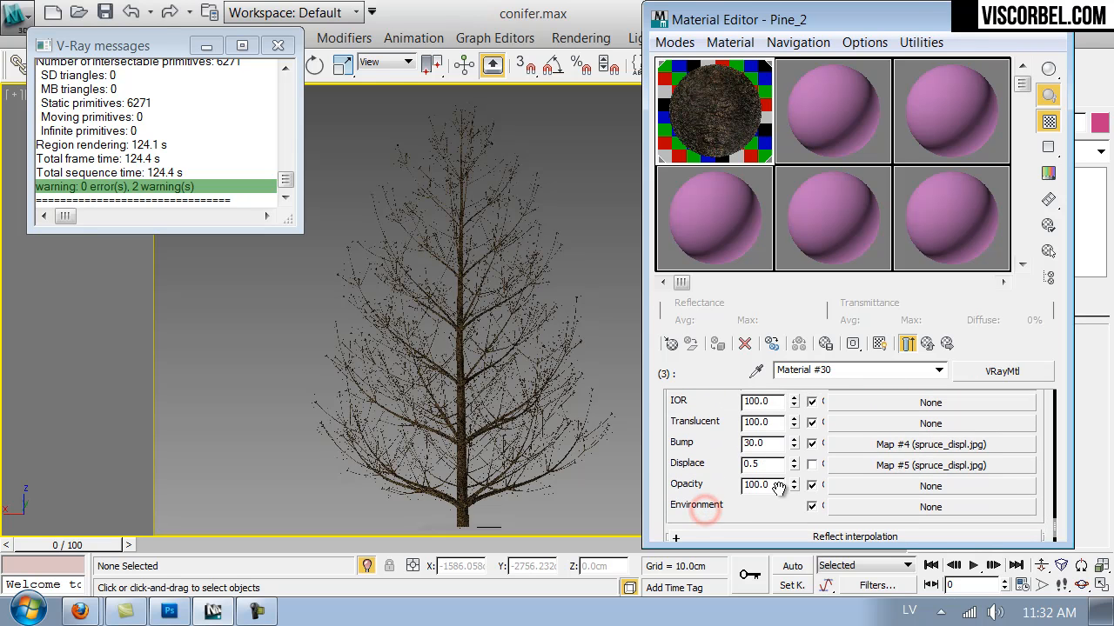
pyautogui.click(811, 465)
# Test-render the bare tree to examine the trunk's displacement up close, and cancel the render partway through.
pyautogui.moveTo(852, 17); pyautogui.dragTo(217, 34)
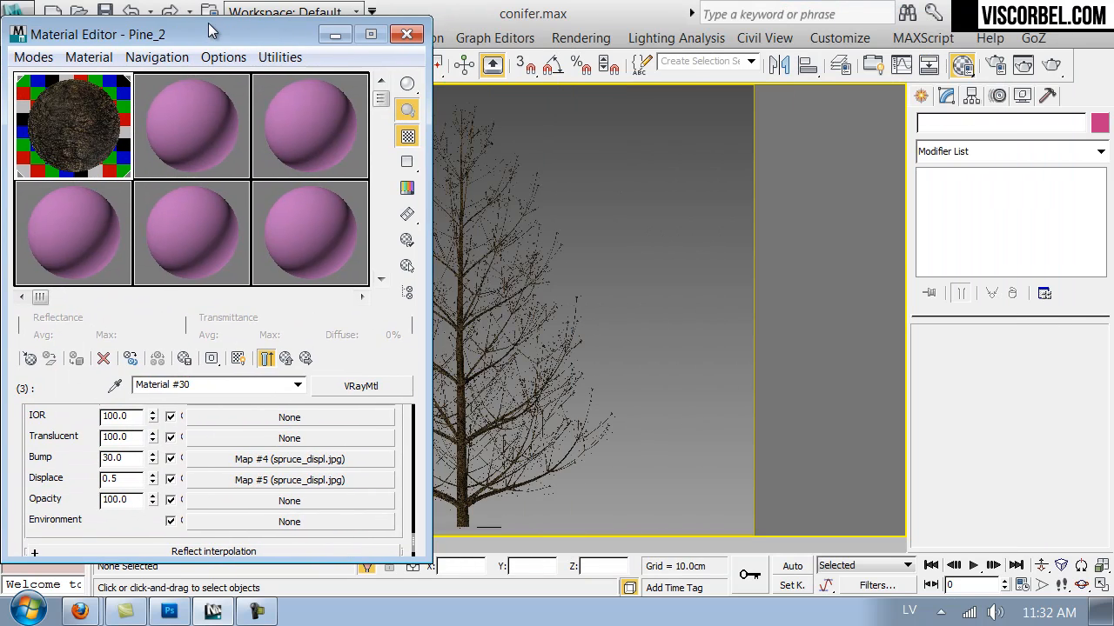
pyautogui.click(1055, 67)
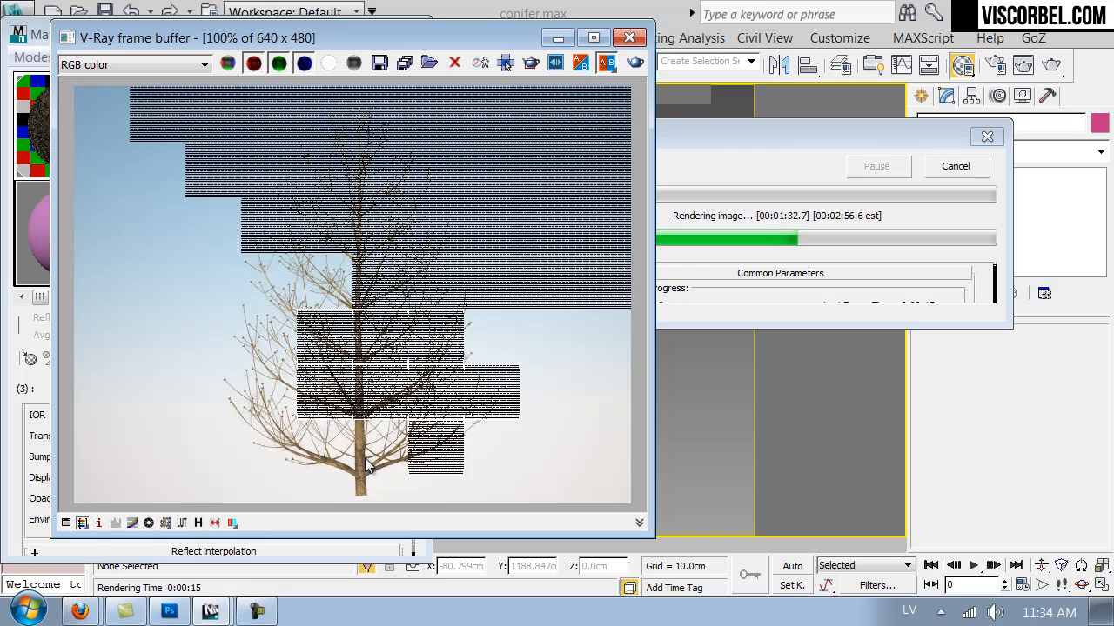
pyautogui.scroll(1, 396, 355)
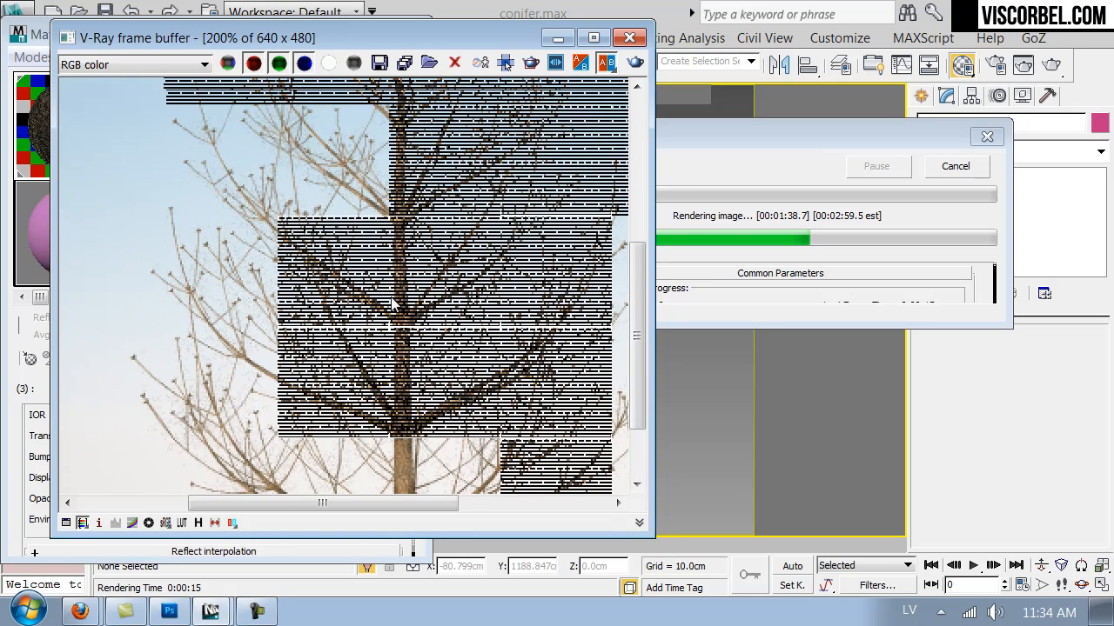
pyautogui.scroll(-1, 389, 396)
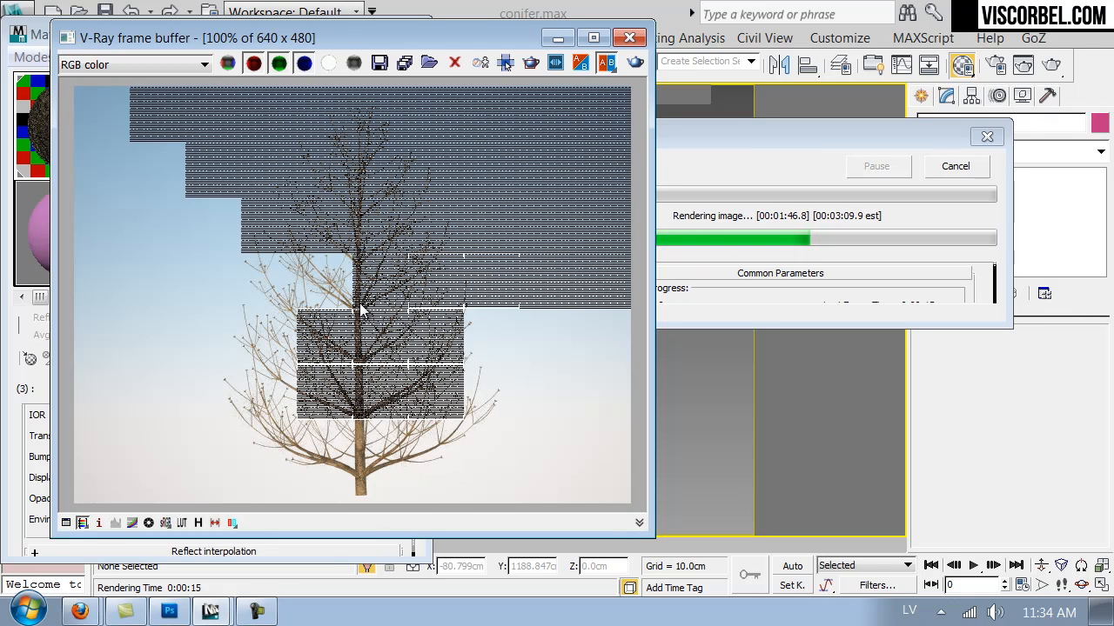
pyautogui.click(951, 166)
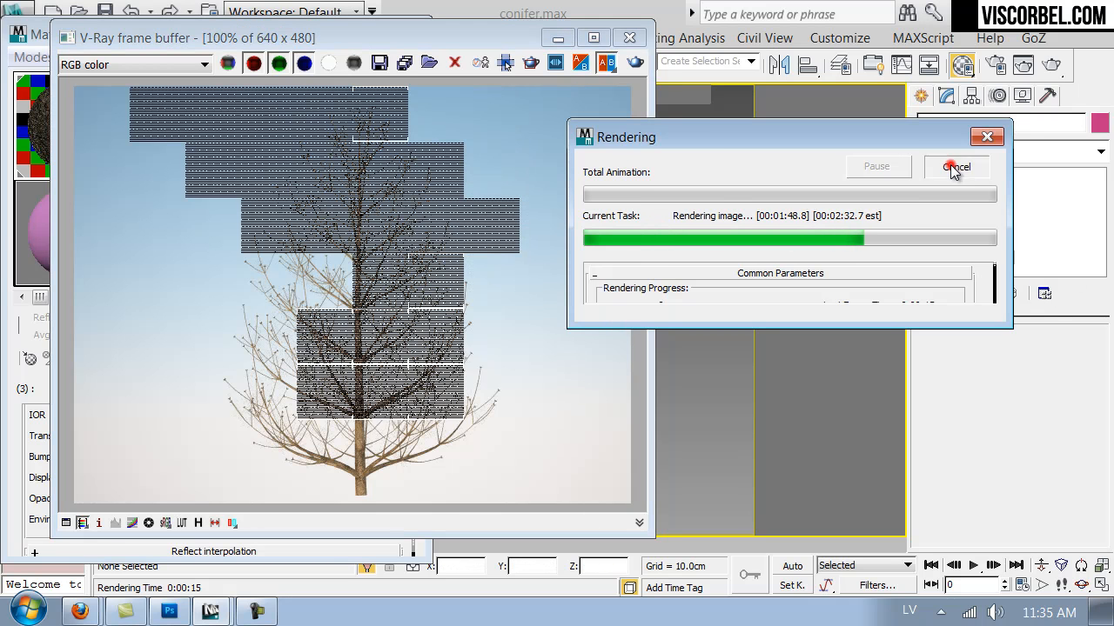
pyautogui.click(629, 38)
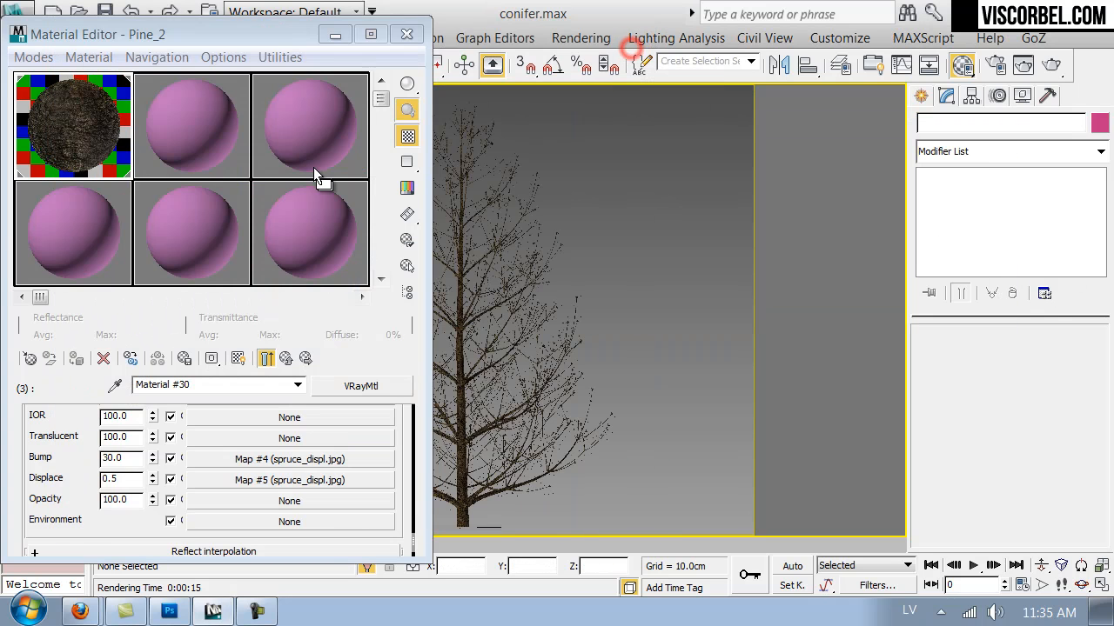
# Disable the Displace map in the slot 3 sub-material so the thick trunk and branches use no displacement.
pyautogui.click(287, 358)
pyautogui.moveTo(392, 460); pyautogui.dragTo(392, 409)
pyautogui.click(251, 527)
pyautogui.click(170, 478)
# Unhide all hidden objects, including the needles, and render the complete tree from the camera.
pyautogui.rightClick(550, 348)
pyautogui.click(597, 183)
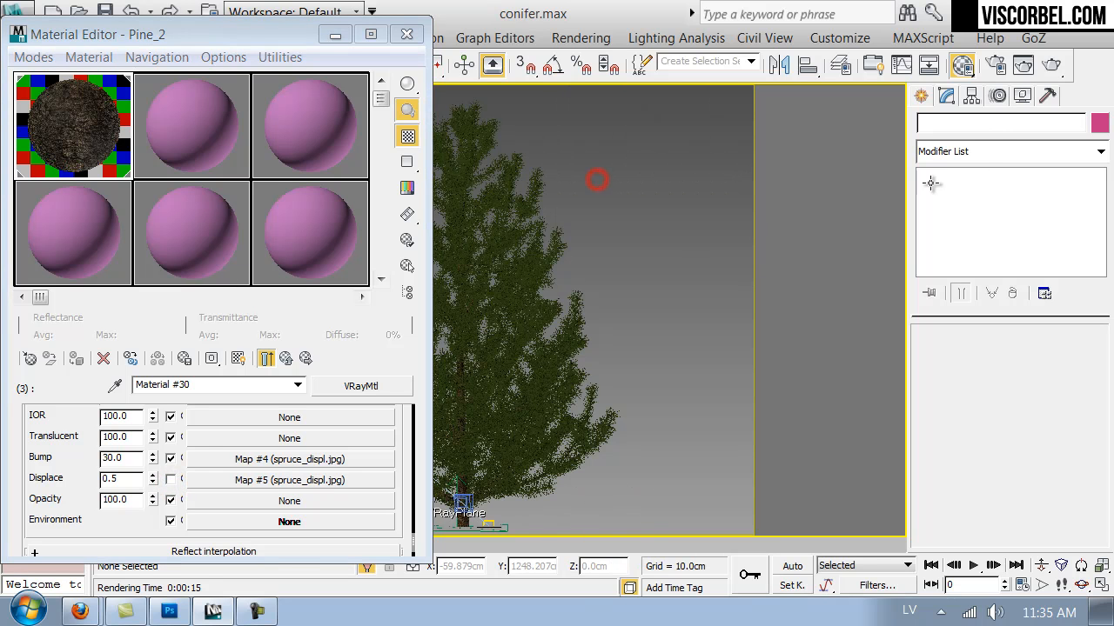
pyautogui.click(1054, 65)
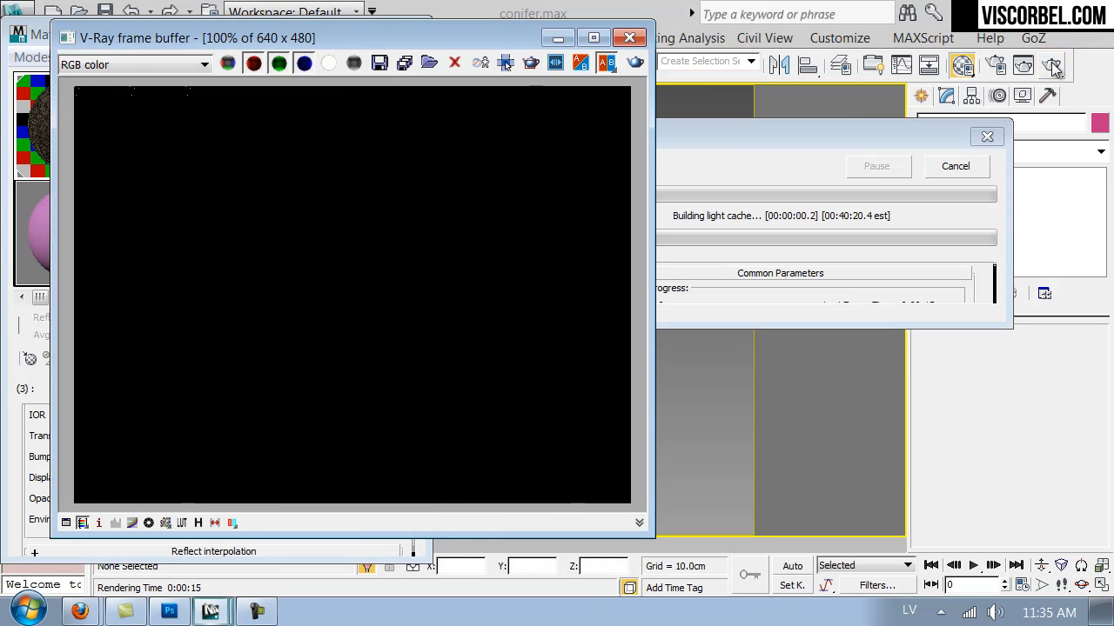